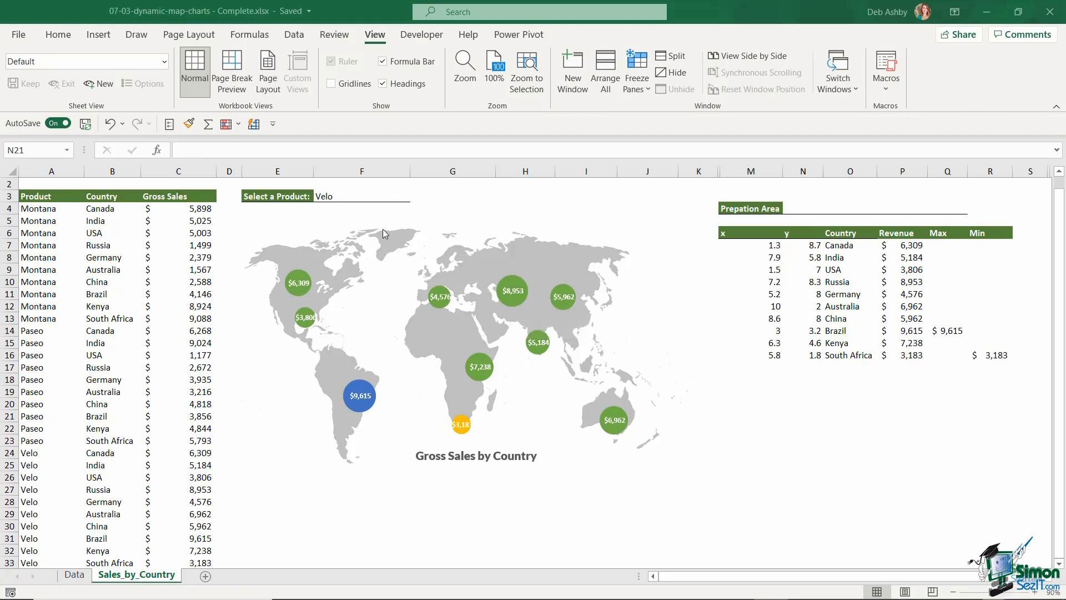
Choose a different product from the list in cell F3 of the completed map chart sheet.
left_click(361, 197)
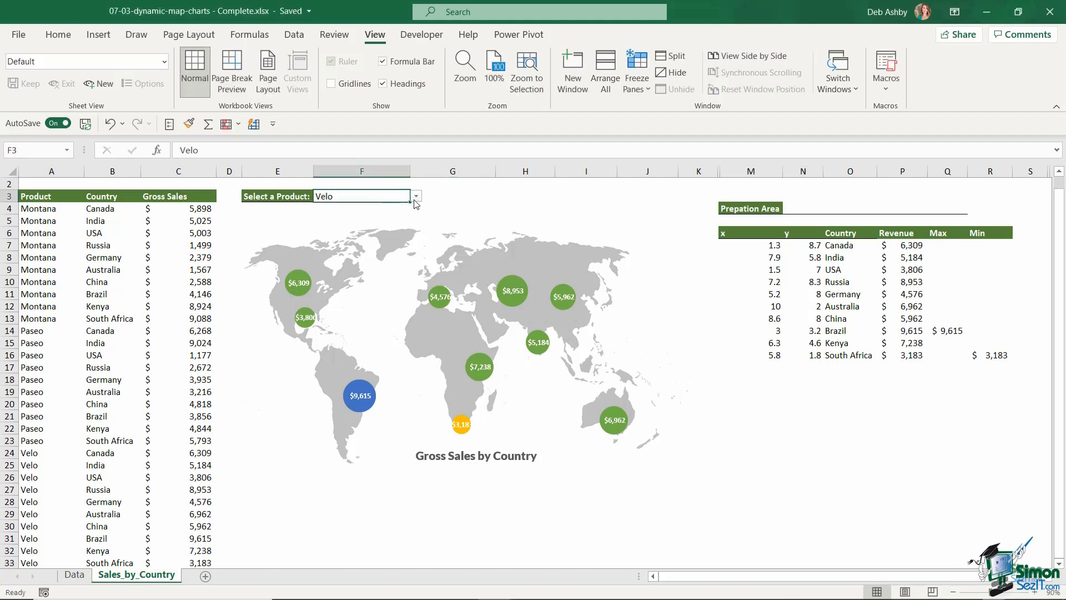
left_click(416, 198)
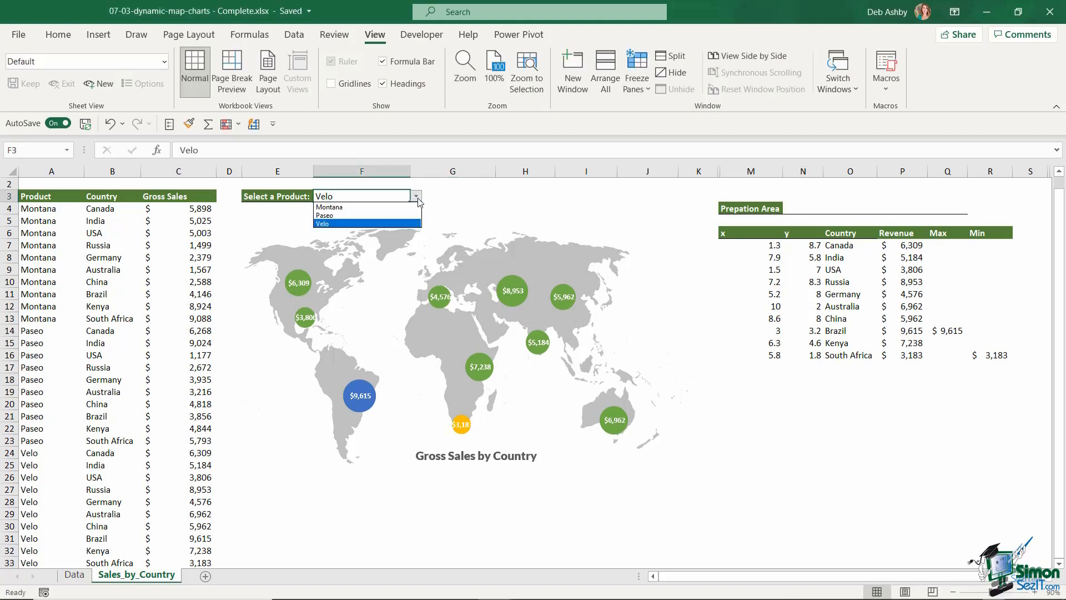
left_click(387, 211)
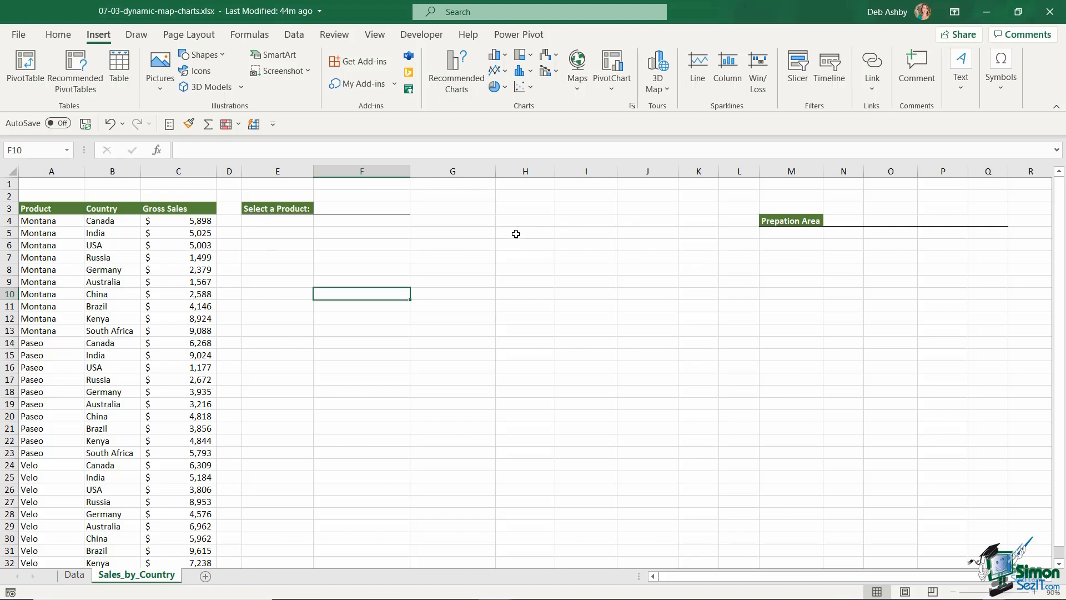
left_click_drag(112, 221, 111, 331)
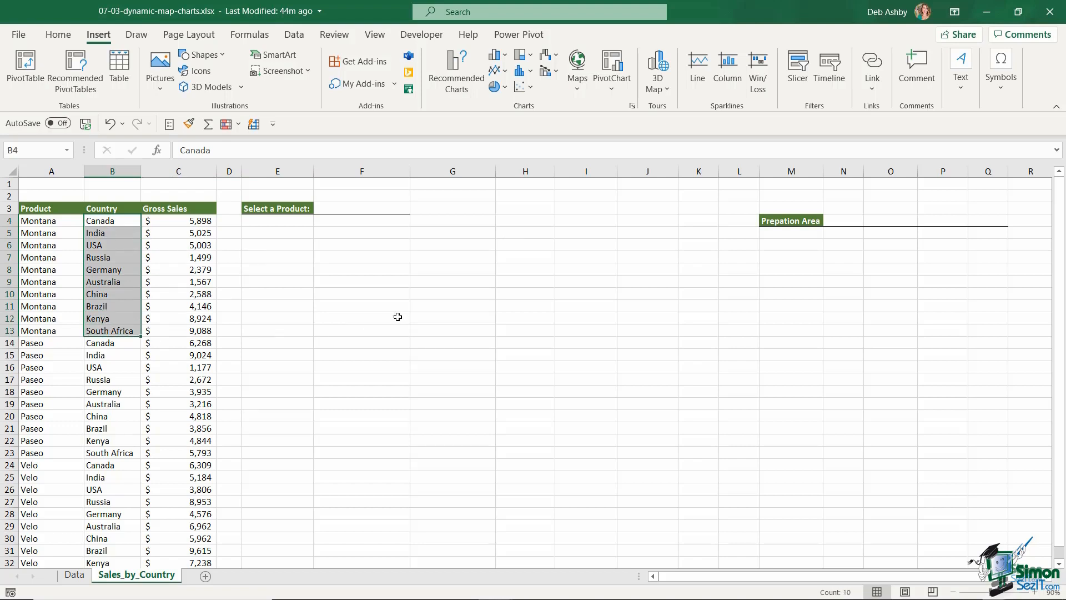
left_click(514, 329)
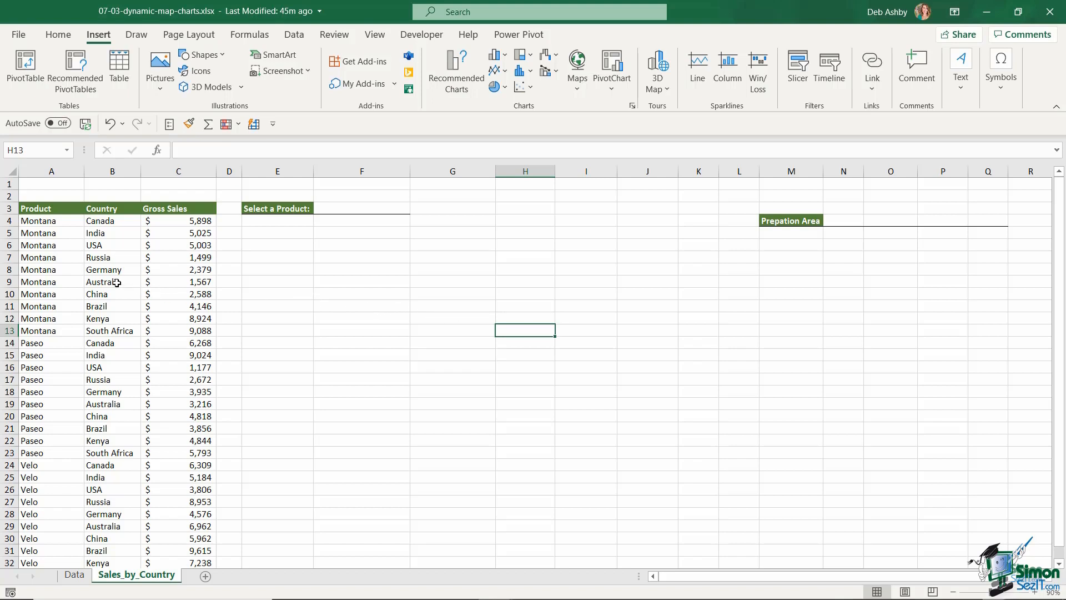
left_click(95, 273)
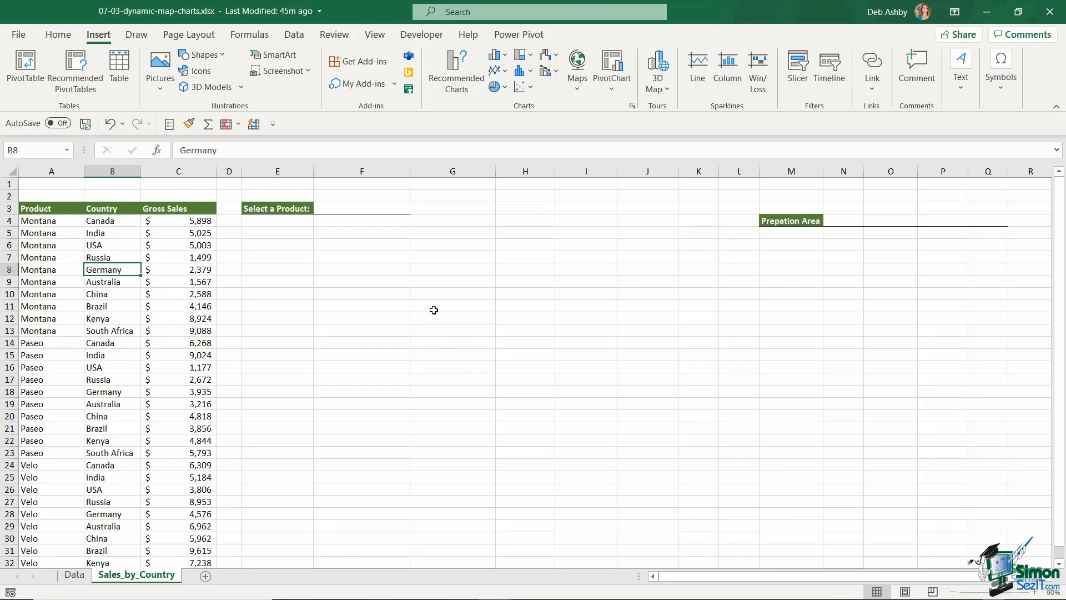
Insert a blank scatter chart and place it below the product selector, enlarged to cover about E6 to K26.
left_click(373, 295)
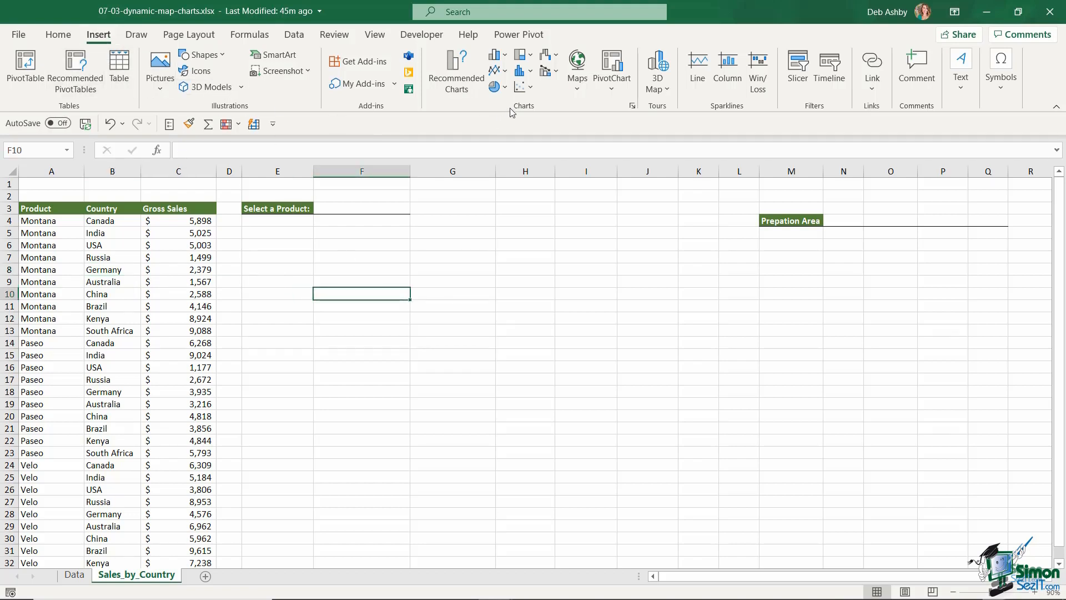
left_click(527, 88)
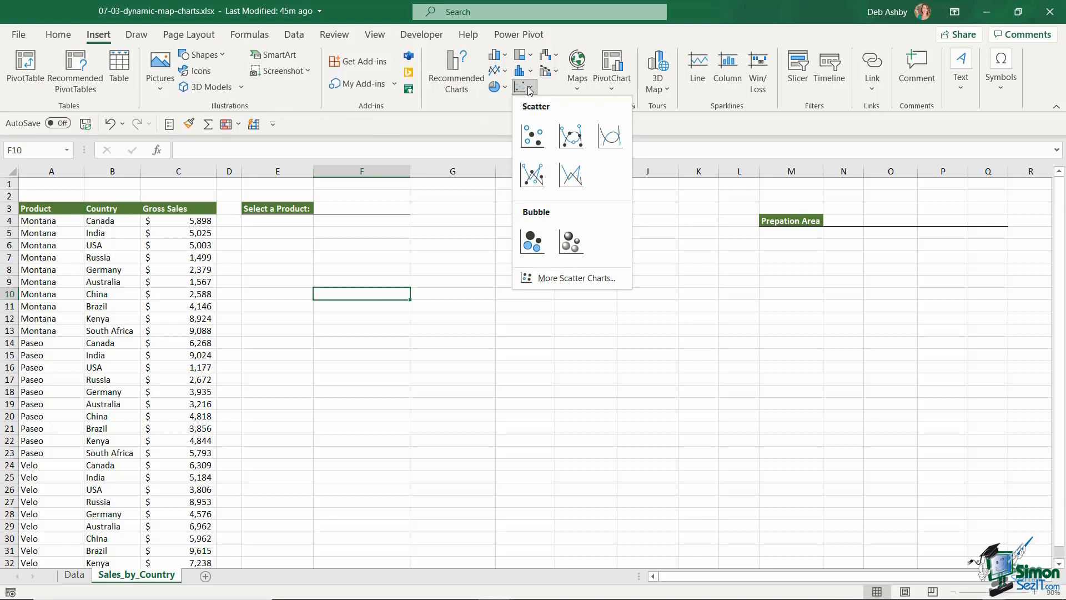
left_click(532, 133)
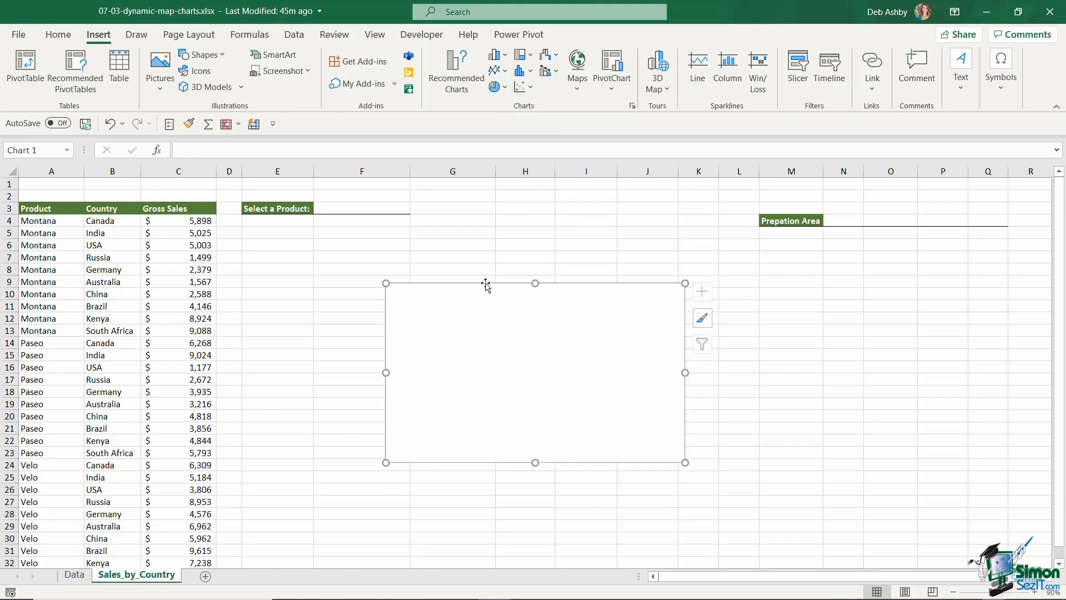
left_click_drag(486, 285, 341, 240)
left_click_drag(542, 421, 719, 495)
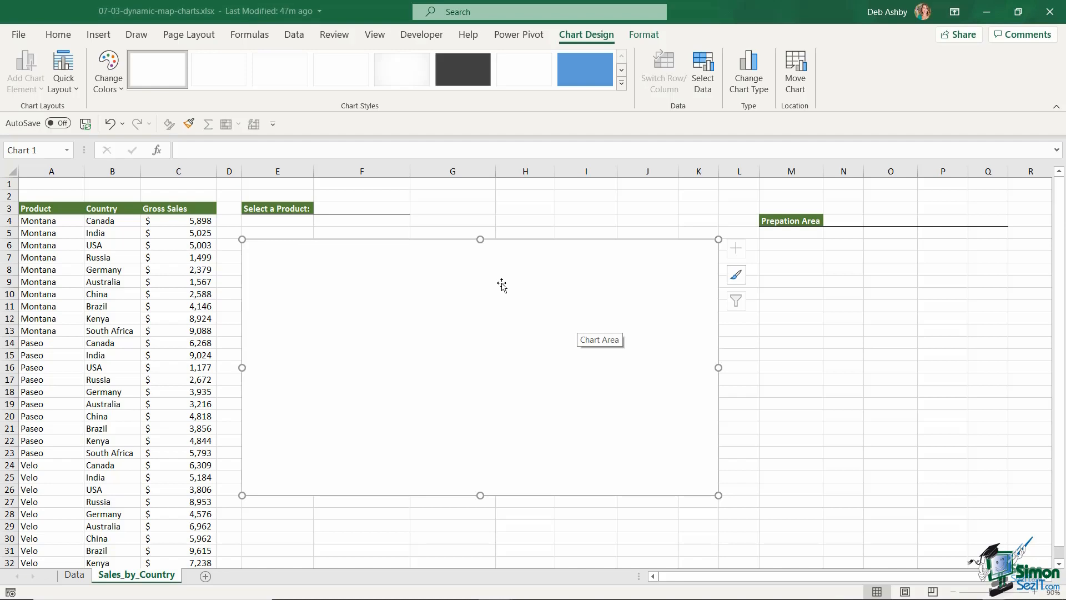
Fill the chart area with the grey world map picture using a picture or texture fill.
right_click(469, 274)
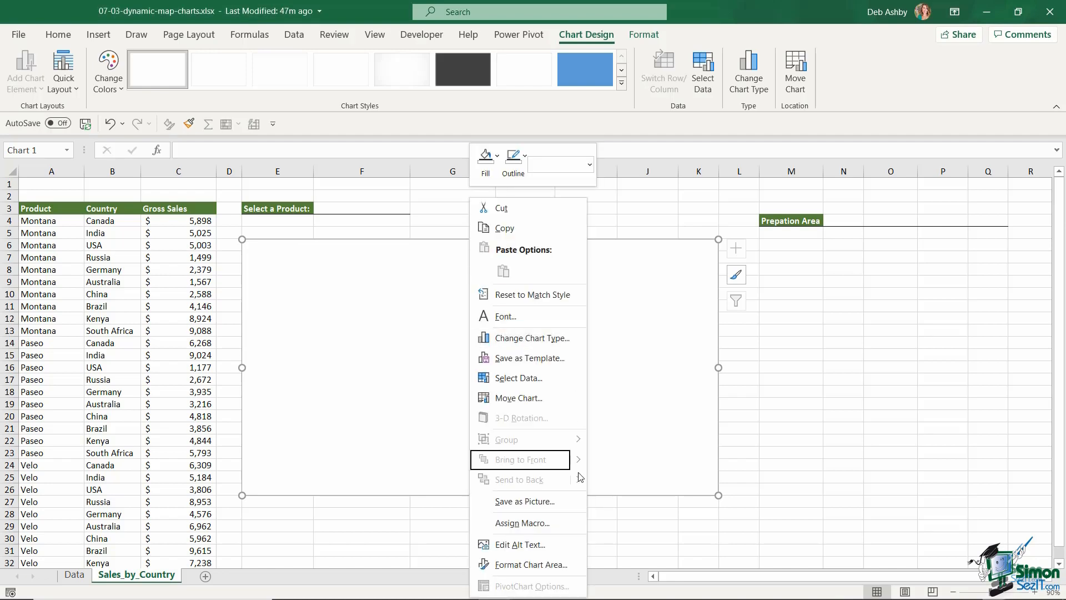
left_click(552, 565)
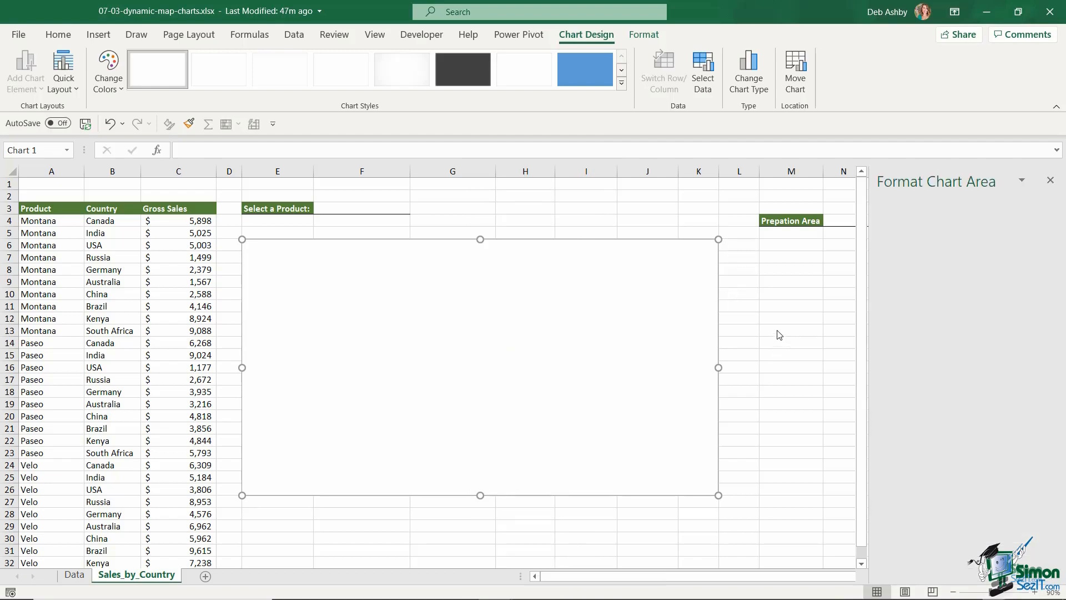
left_click(885, 258)
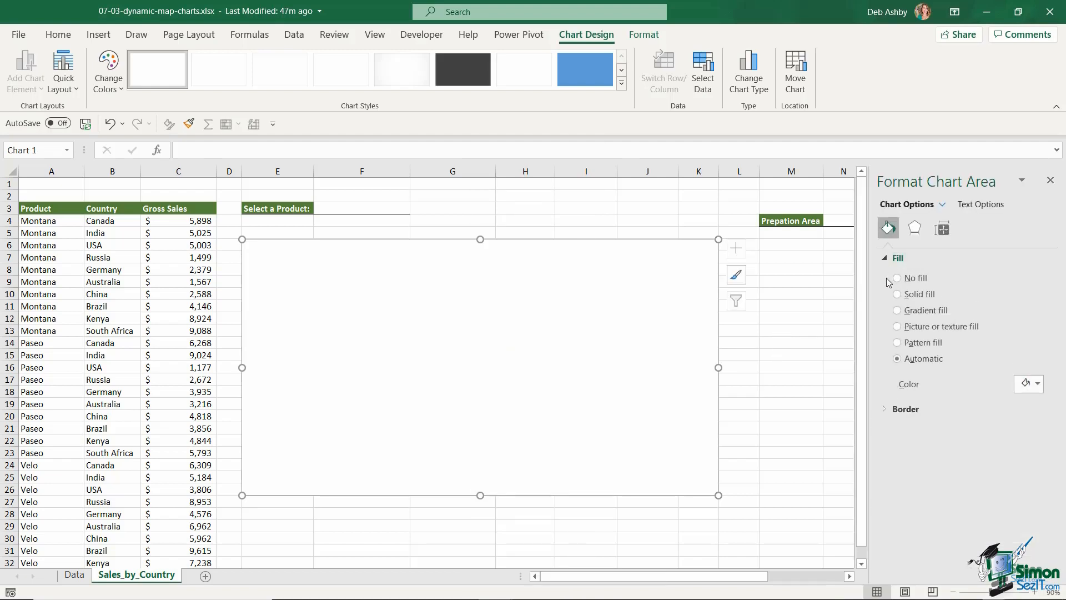
left_click(897, 327)
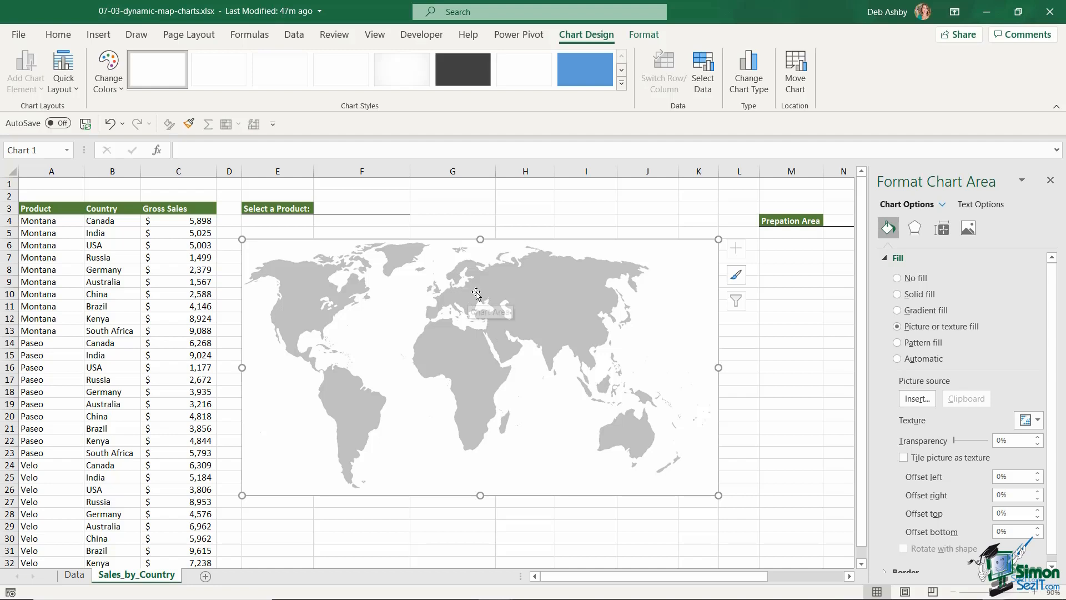
left_click(914, 401)
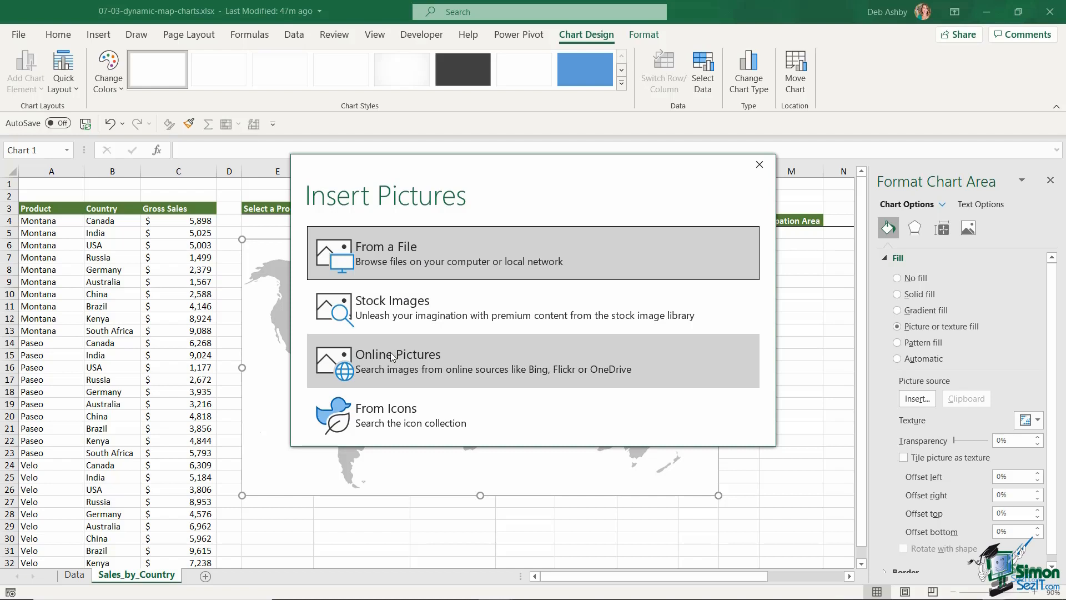
left_click(760, 164)
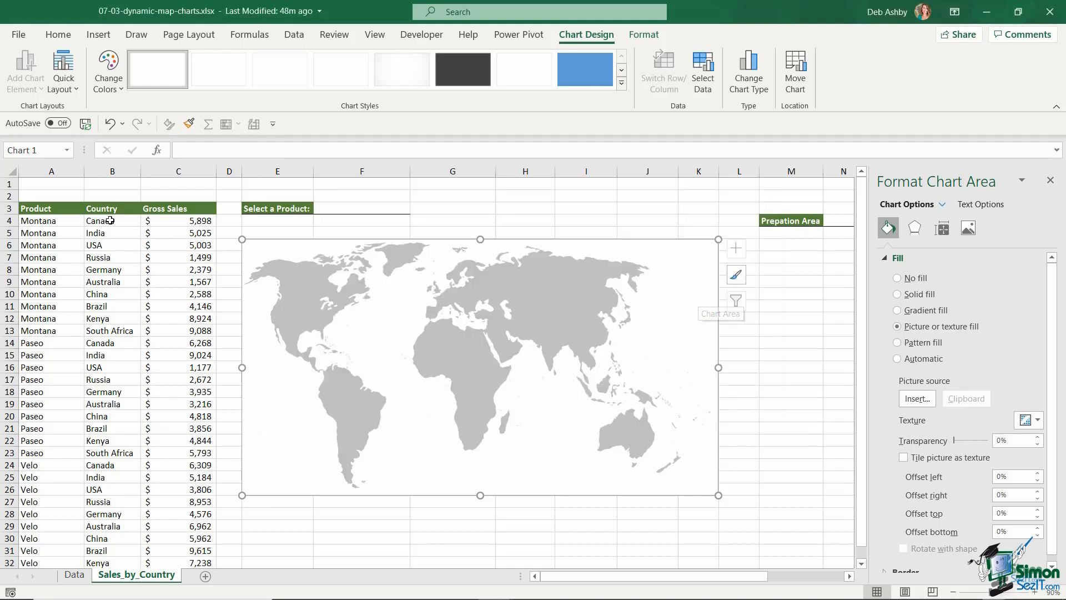
Lock the map chart's aspect ratio and set it to not move or size with cells.
left_click_drag(110, 221, 107, 339)
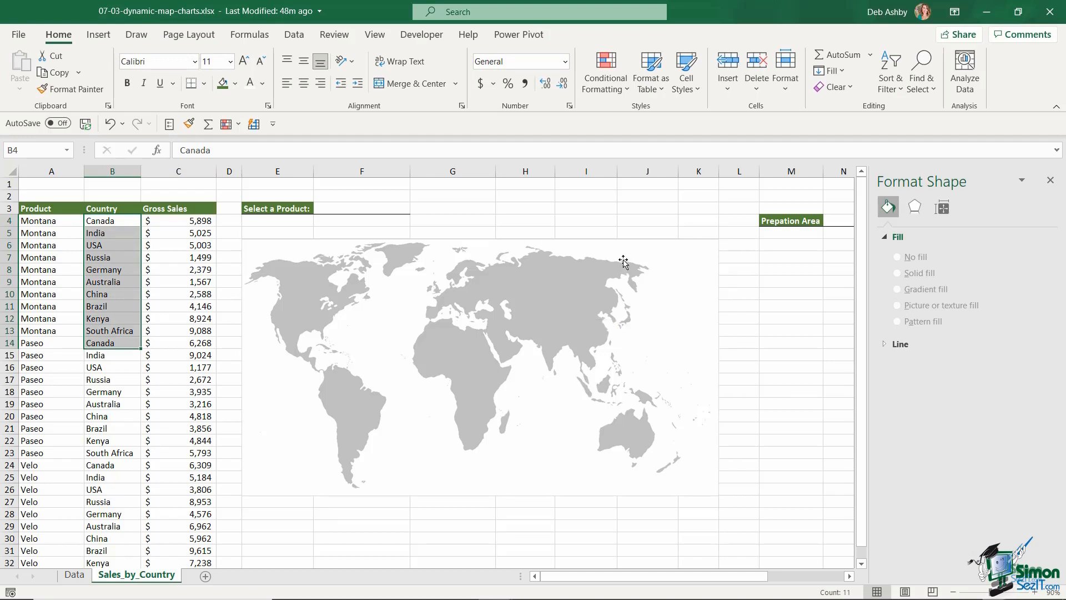
left_click(614, 245)
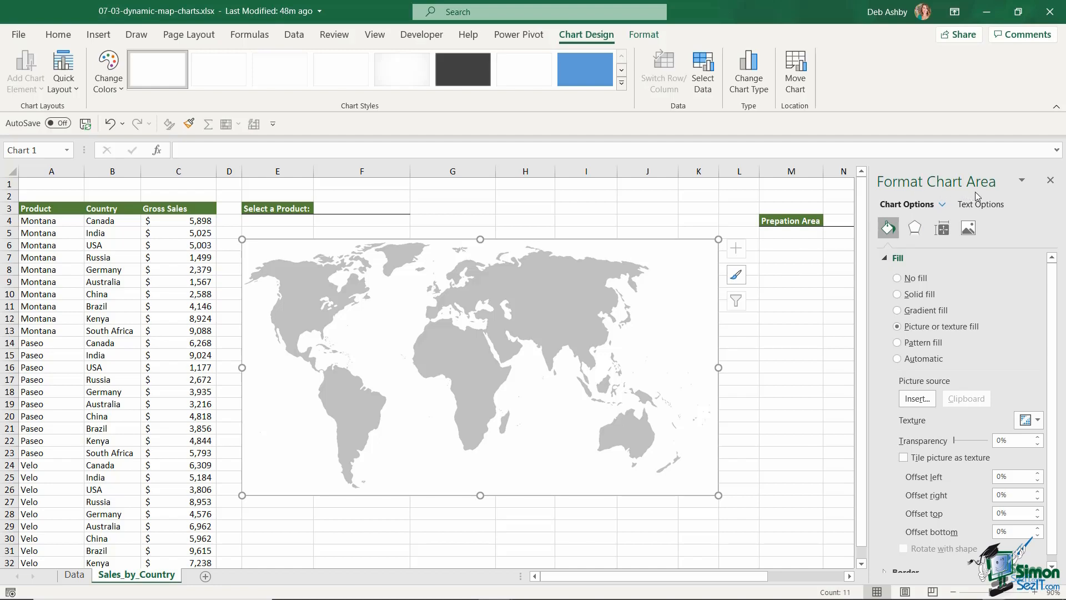
left_click(942, 229)
left_click(883, 260)
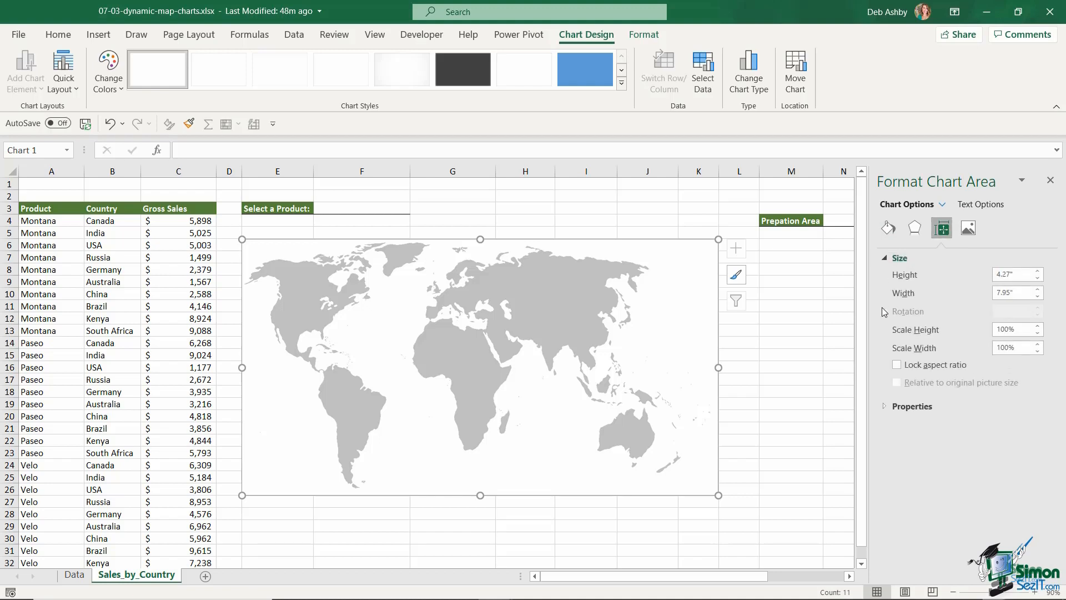
left_click(884, 408)
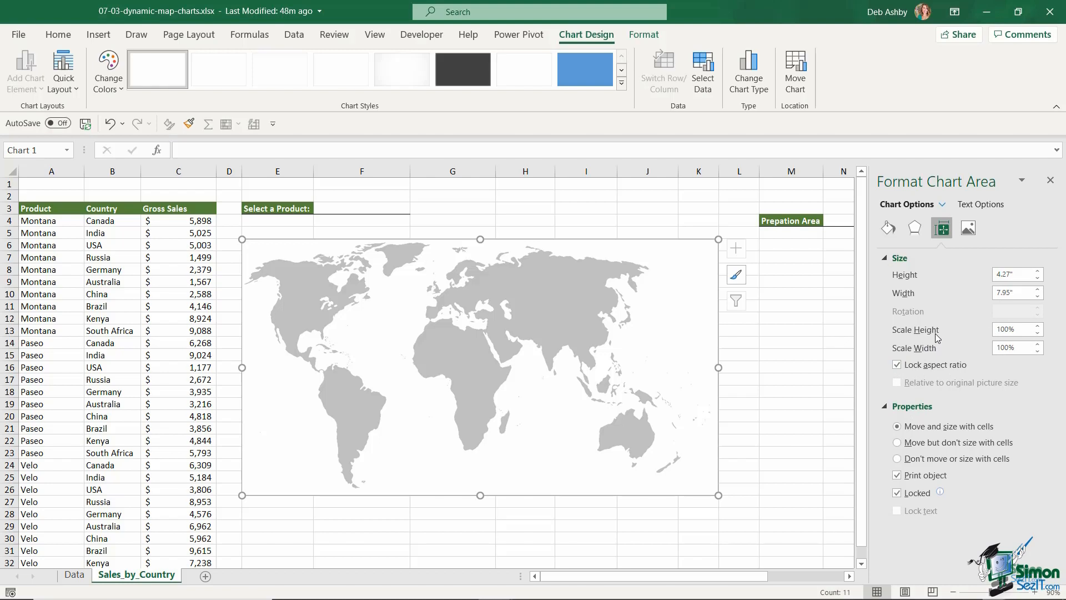
left_click(897, 458)
left_click(1049, 180)
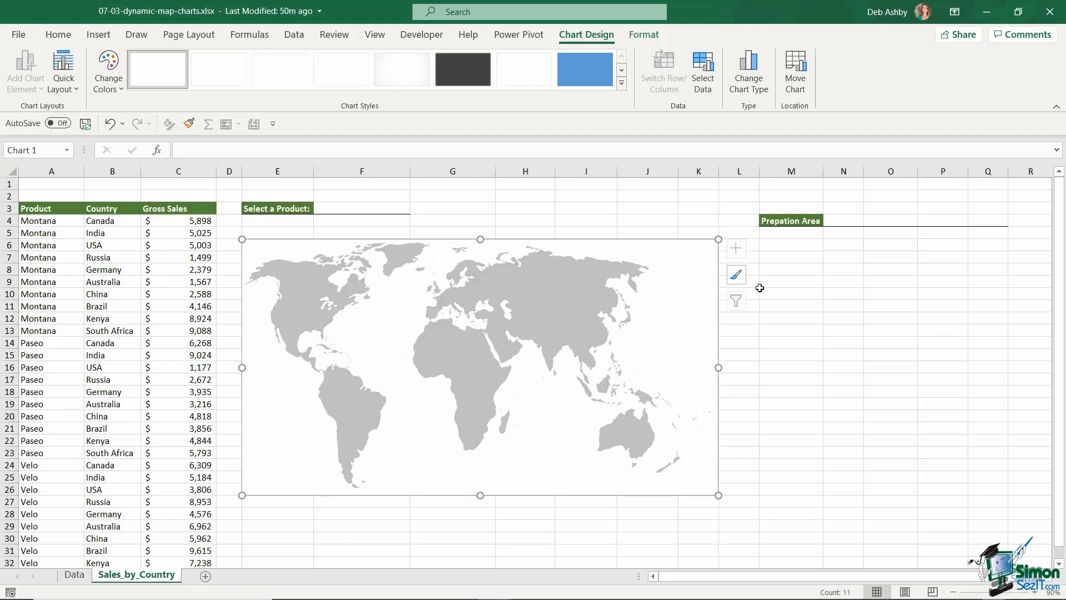
Enter the headings x, y and Country in cells M6 to O6 of the preparation area.
left_click(784, 246)
type("x")
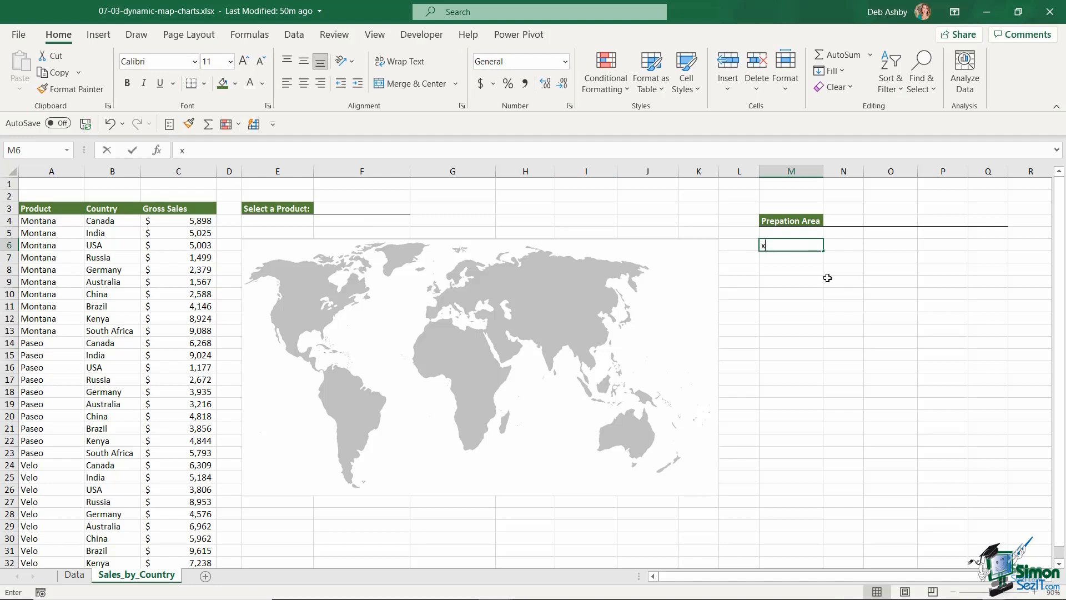
left_click(842, 245)
type("y")
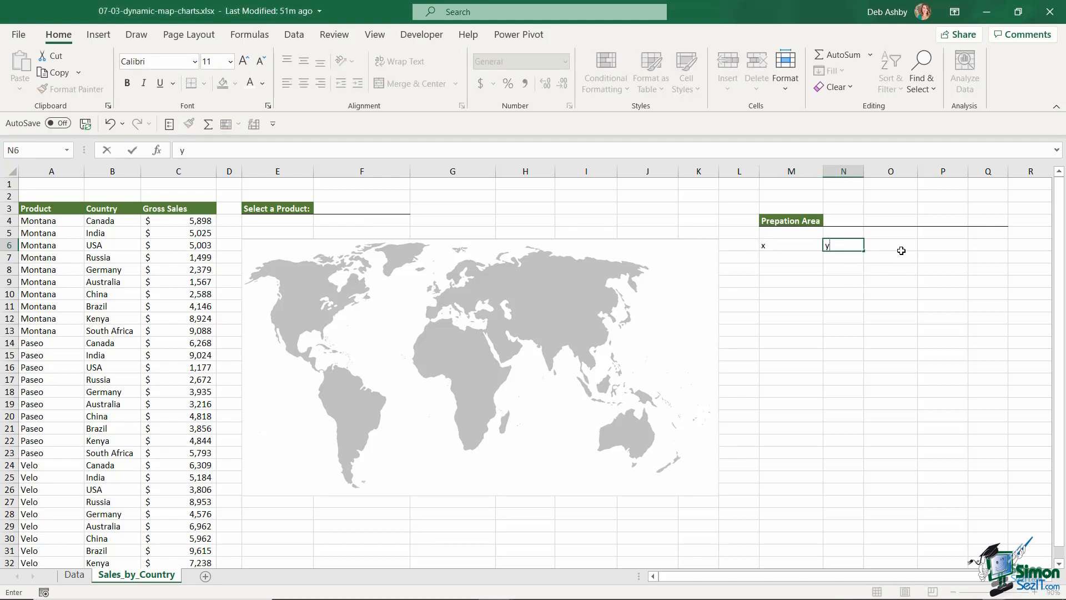
left_click(900, 247)
type("Country")
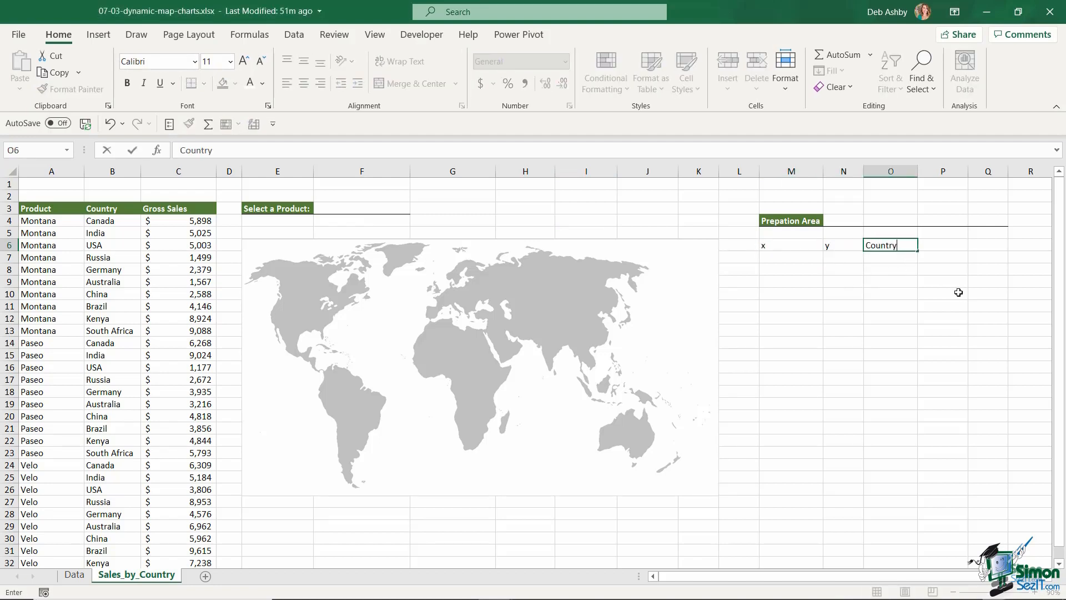
left_click(911, 305)
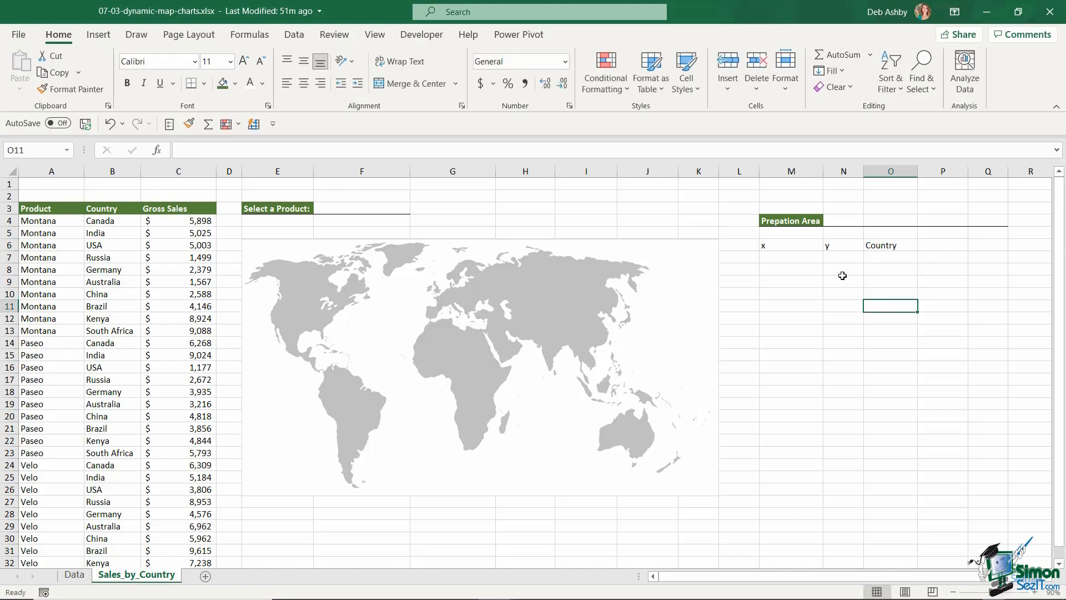
Copy the green format of the Prepation Area label in M4 onto the headings in M6:O6.
left_click(802, 225)
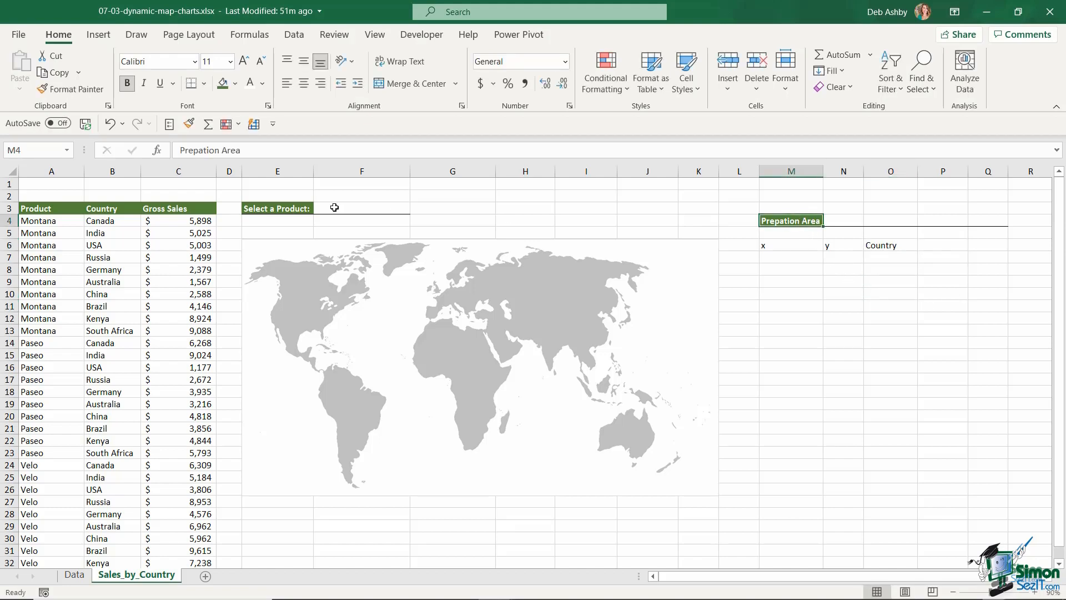
left_click(62, 91)
left_click_drag(767, 245, 916, 244)
left_click(872, 310)
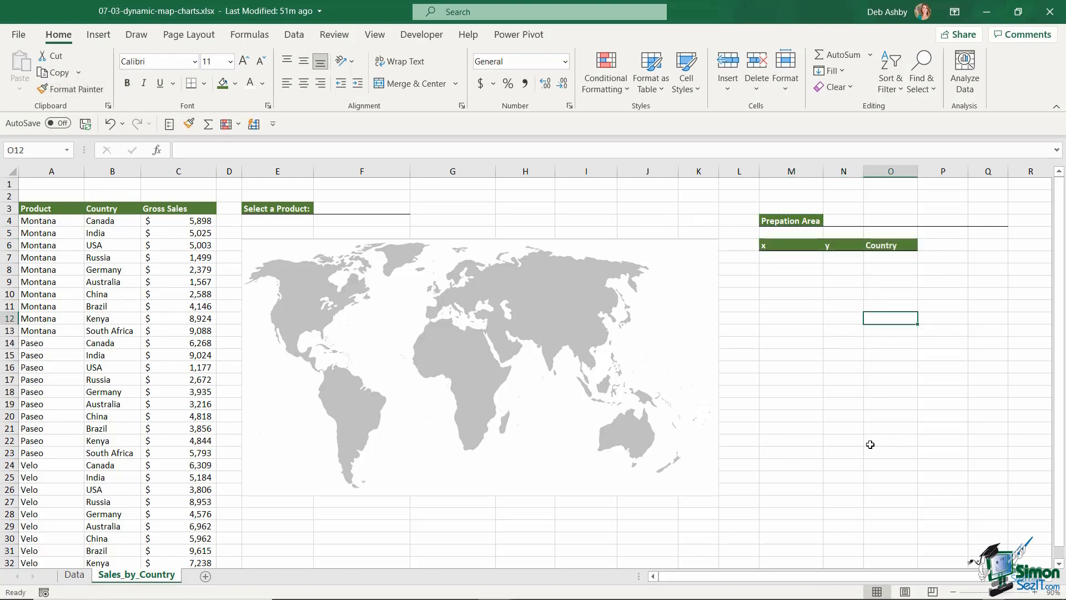
Copy the ten country names from B4:B13 into the Country column starting at O7.
key("Left")
left_click_drag(105, 220, 105, 330)
key("ctrl+c")
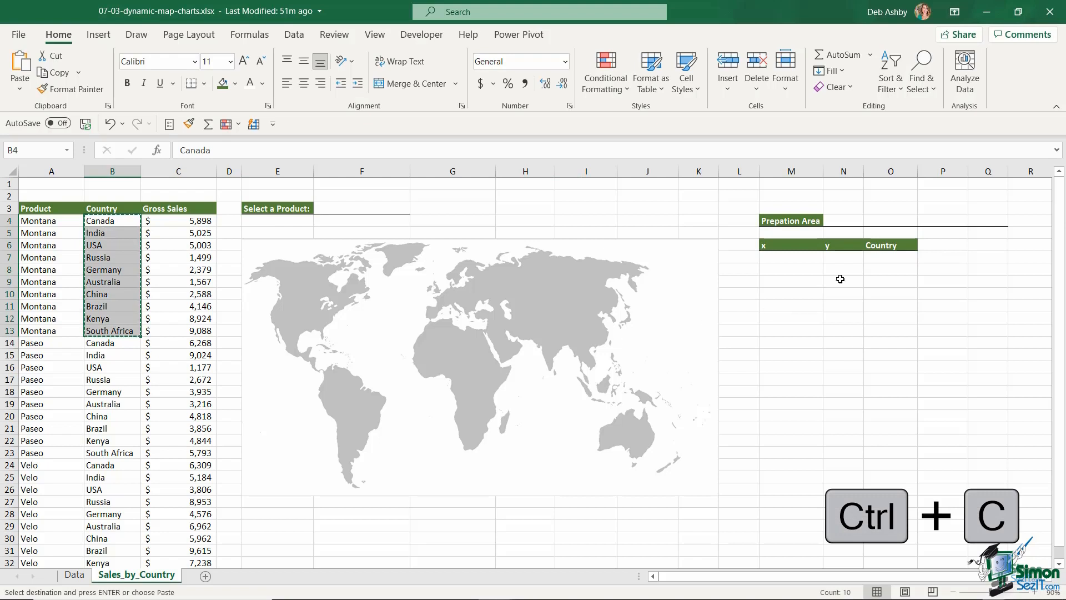
left_click(885, 259)
key("ctrl+v")
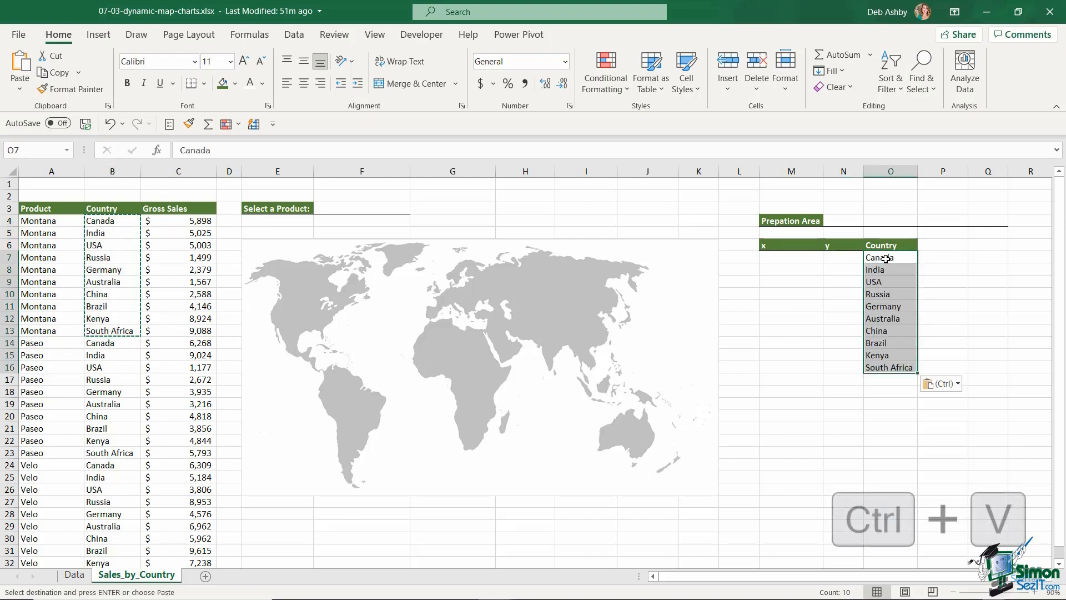
left_click(982, 294)
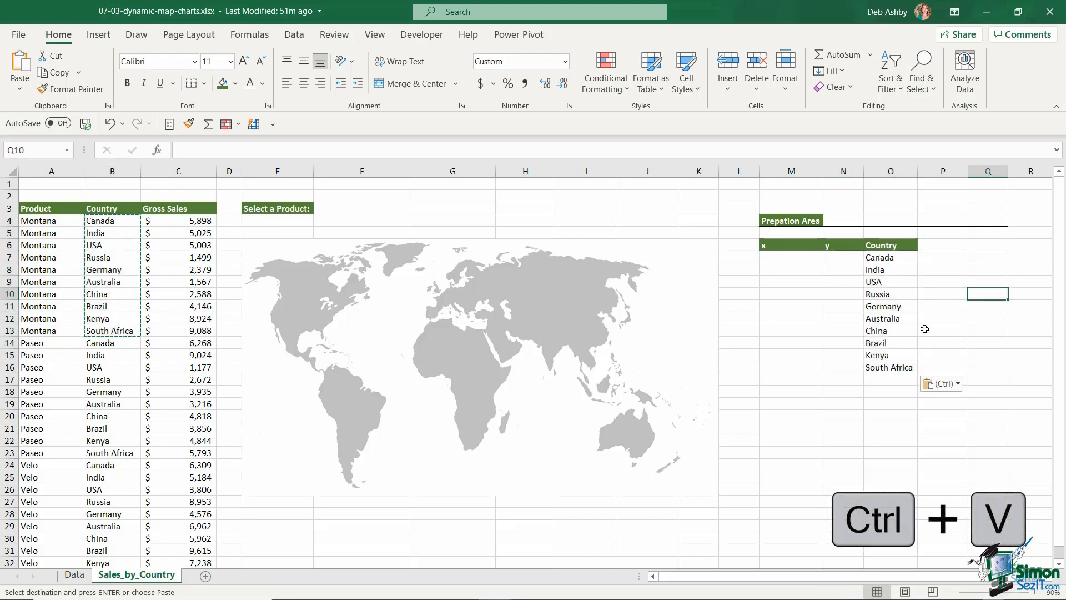
Enter the map coordinates x 1.5, y 9 for Canada and x 8, y 6 for India in M7:N8.
left_click(774, 257)
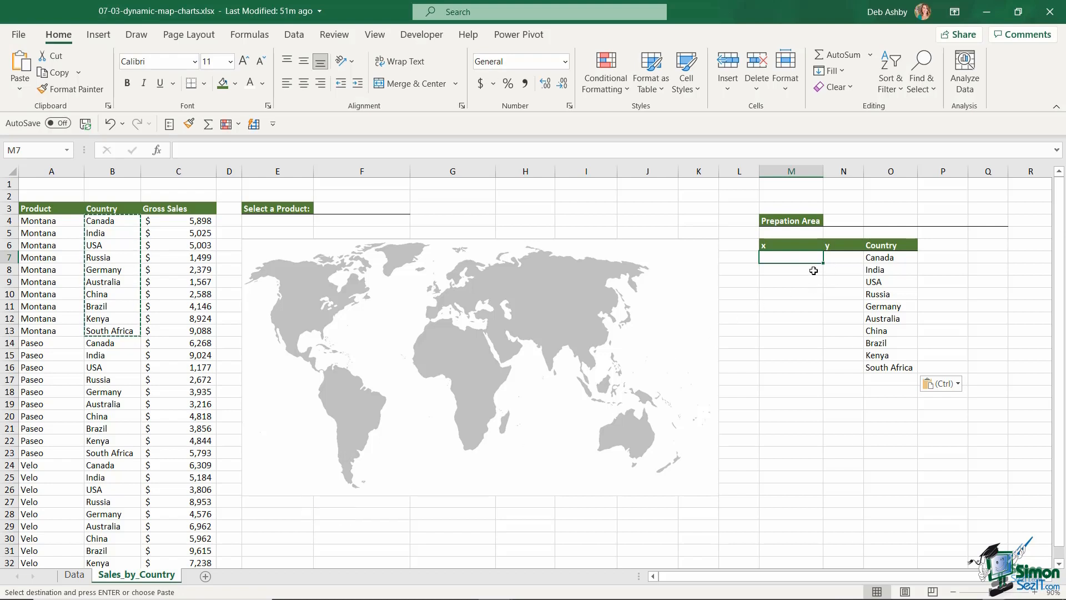
type("1.5")
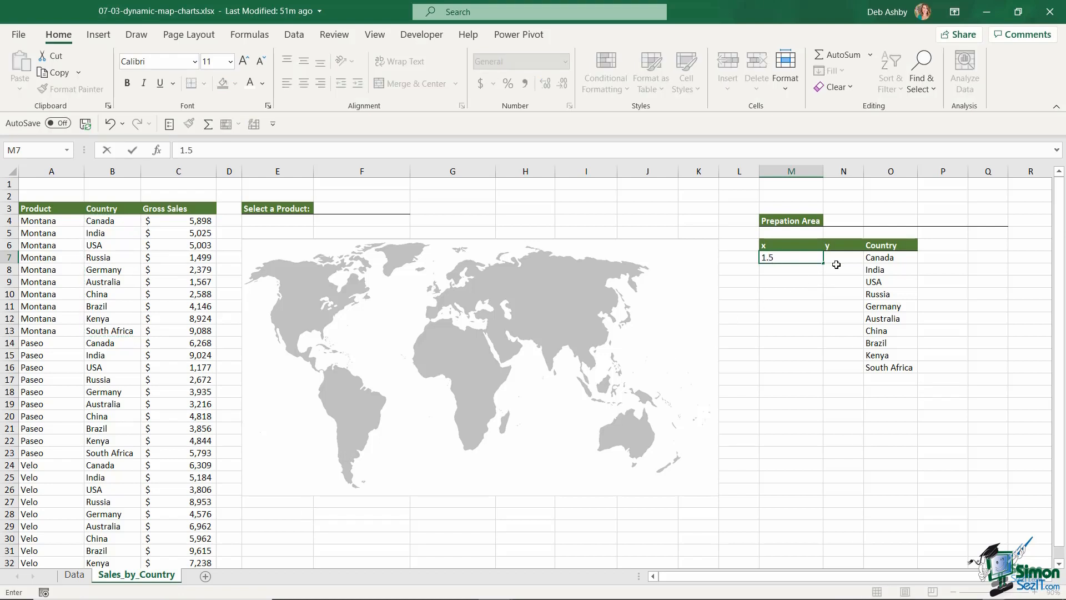
left_click(850, 257)
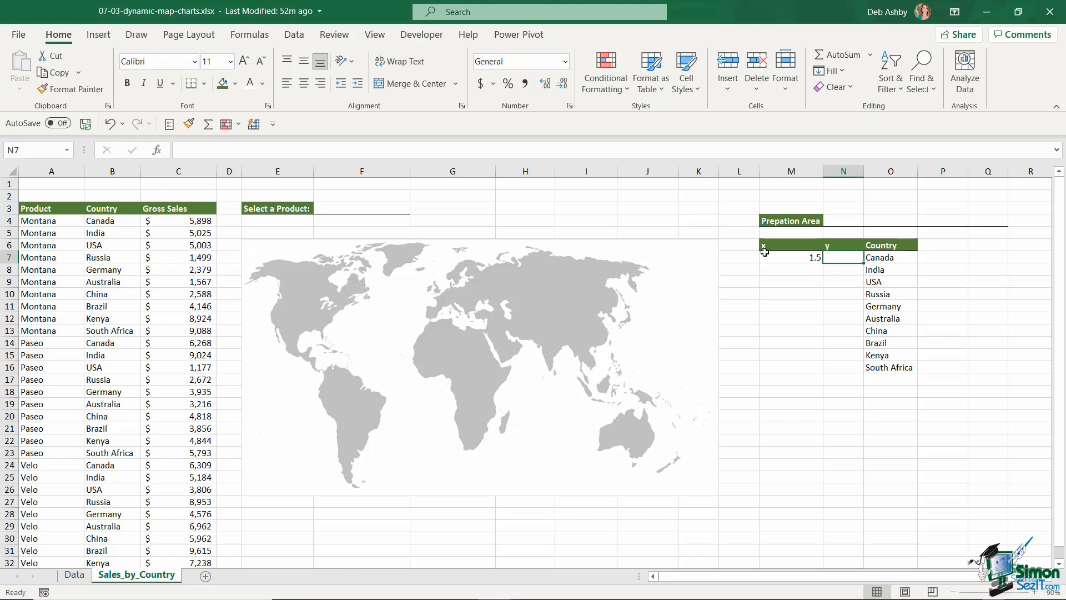
type("9")
left_click(785, 269)
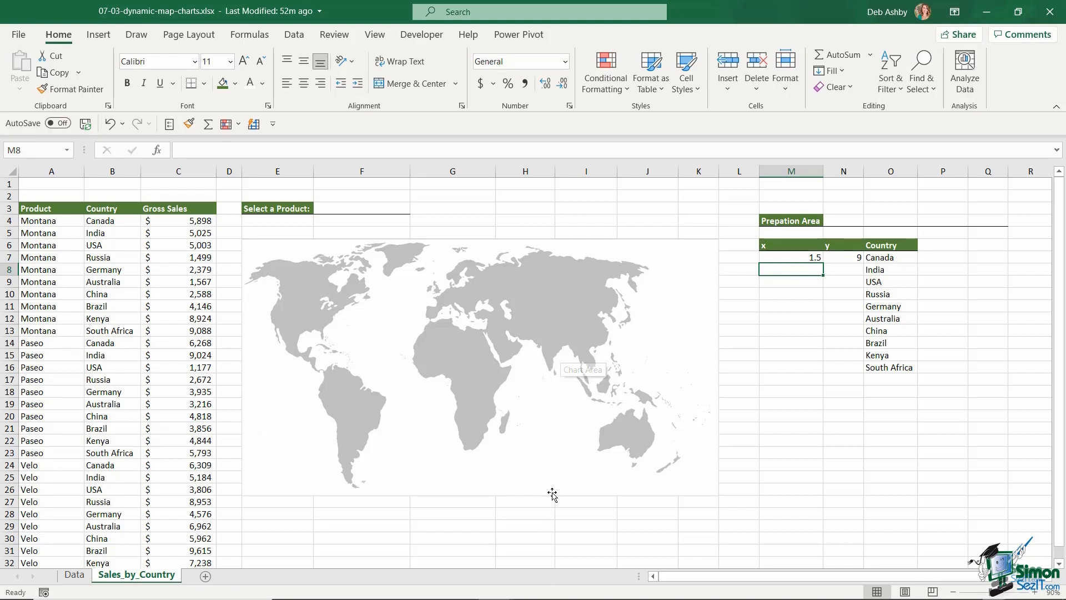
type("8")
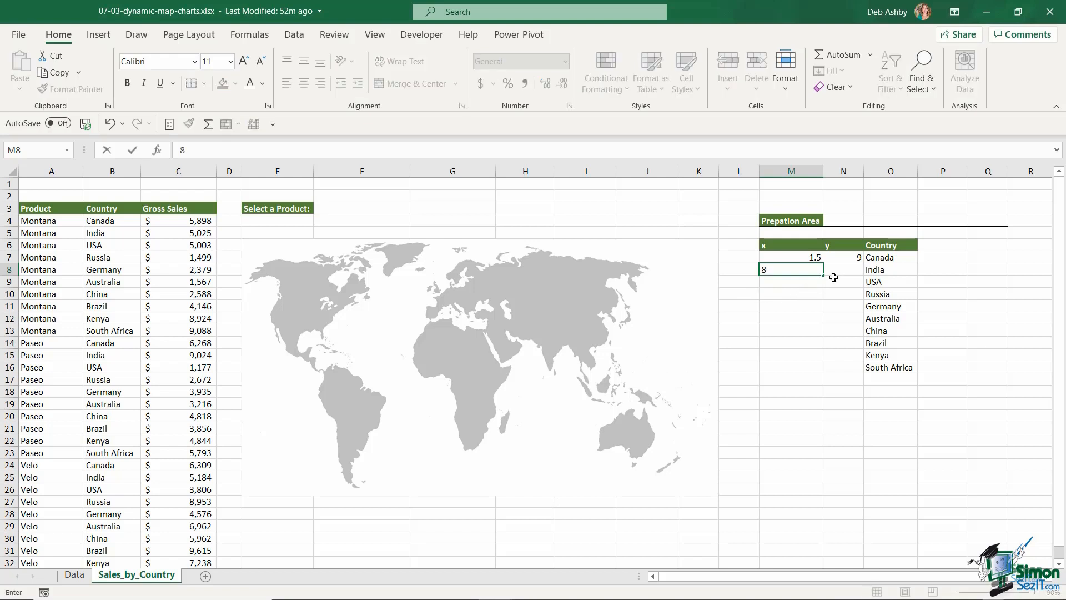
key("Tab")
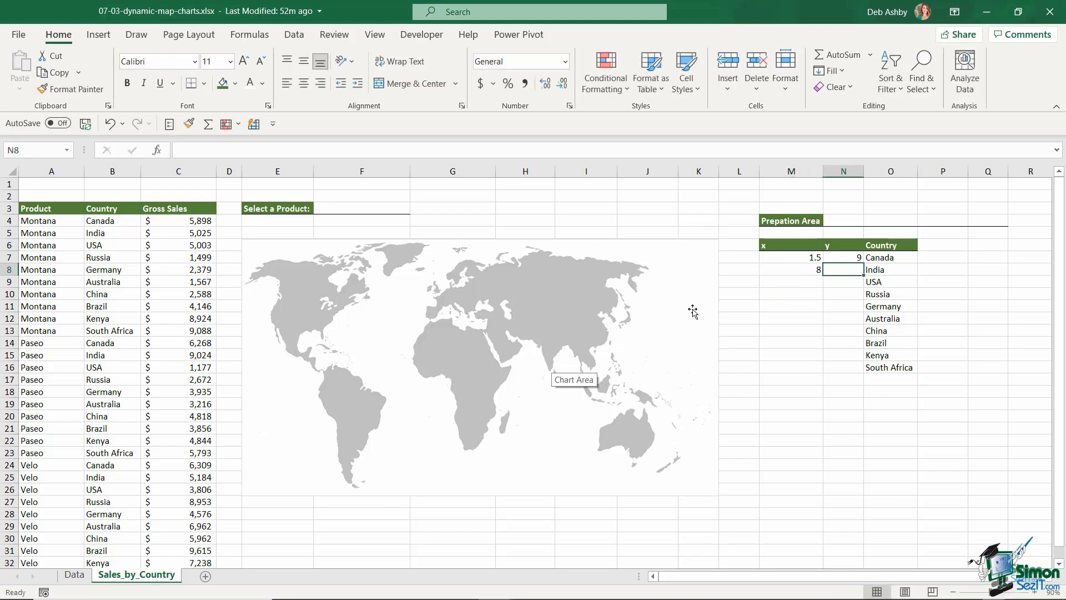
type("6")
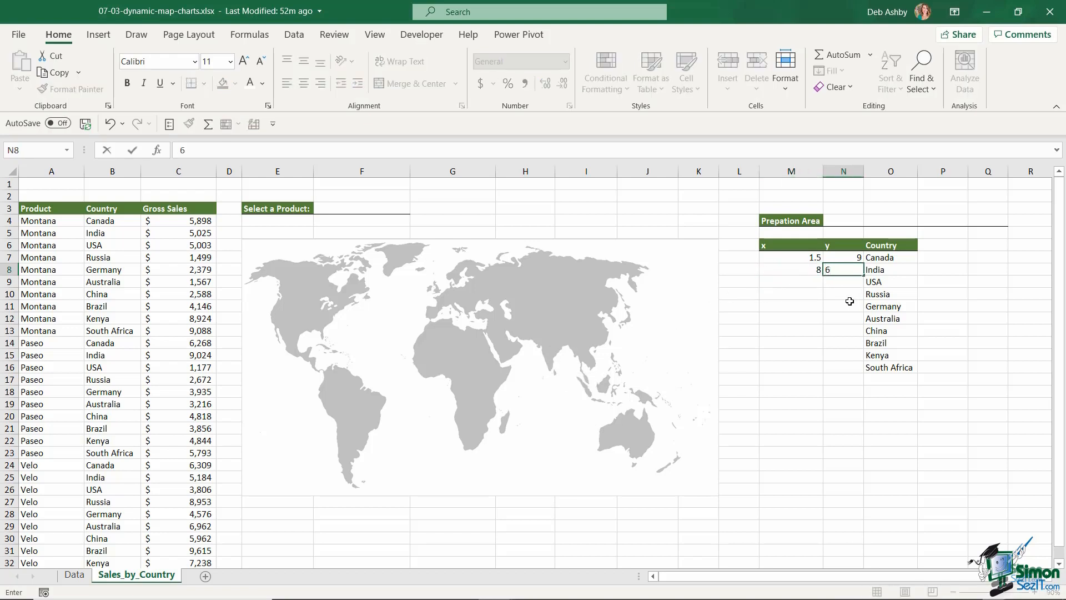
key("Return")
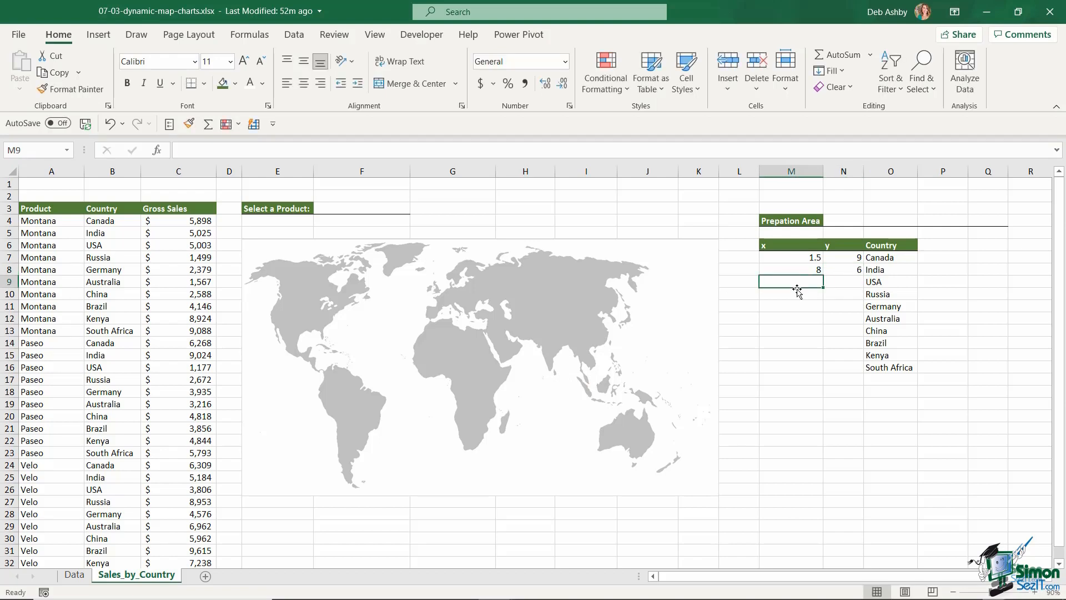
Enter the map coordinates x 1.5 and y 7 for USA in M9:N9.
type("1.5")
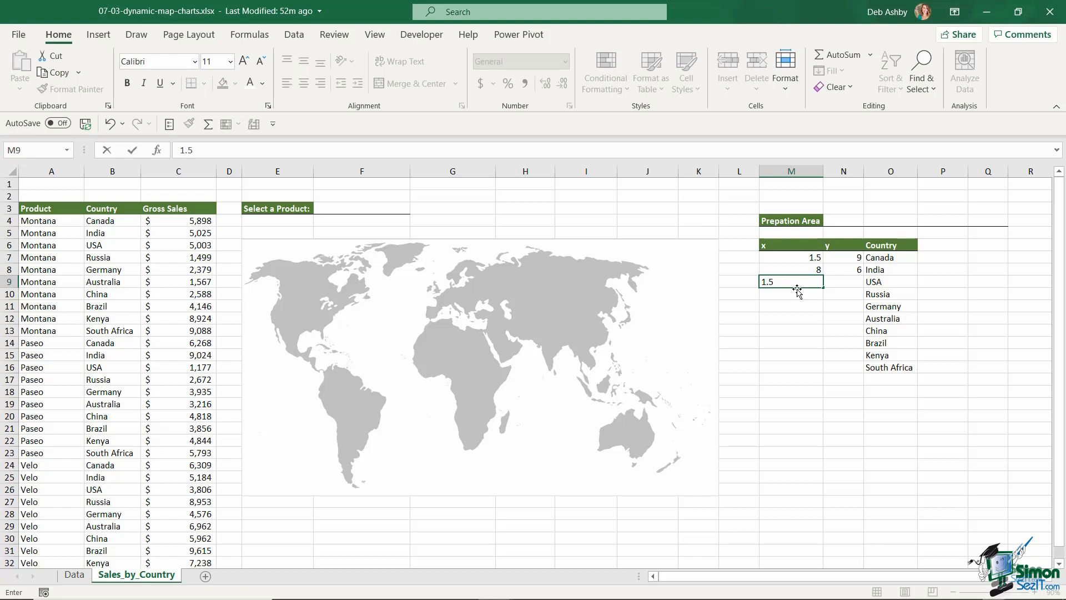
key("Tab")
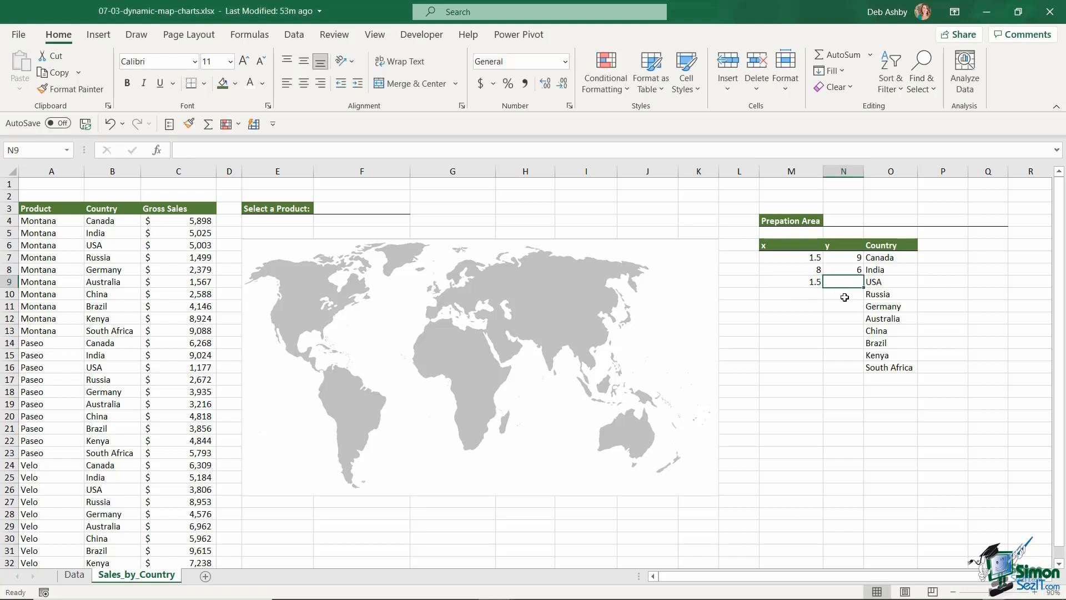
type("7")
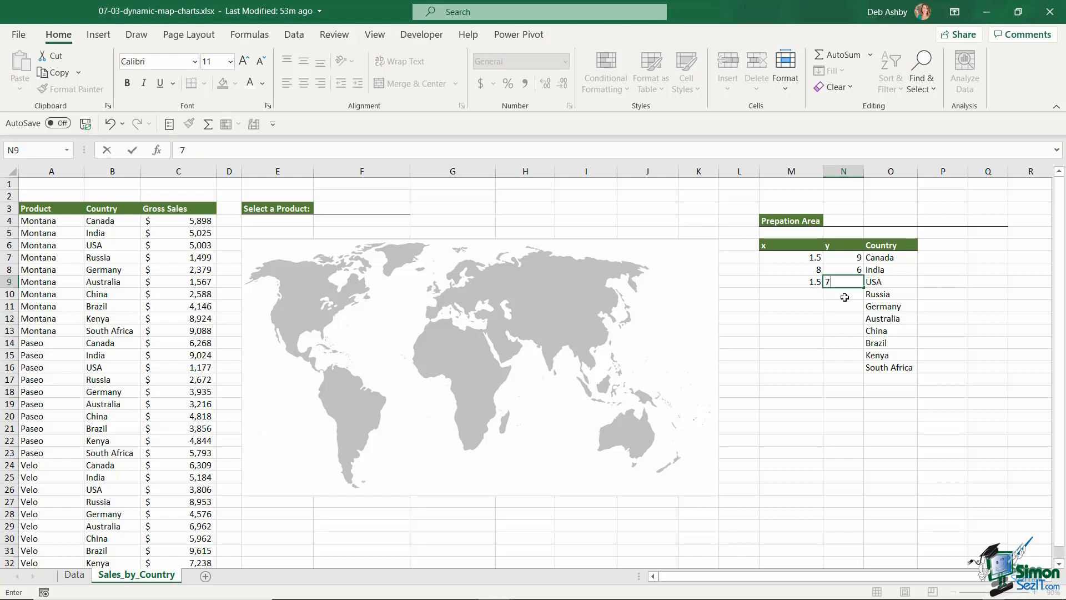
key("Return")
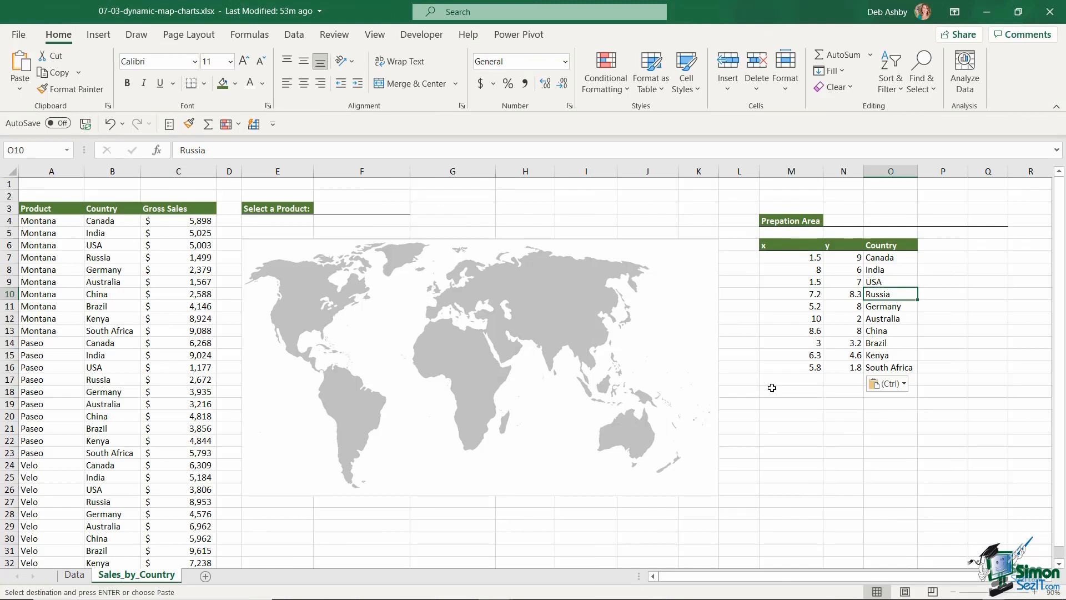
Add a data series named position to the map chart, using M7:M16 as its X values.
left_click_drag(783, 258, 850, 371)
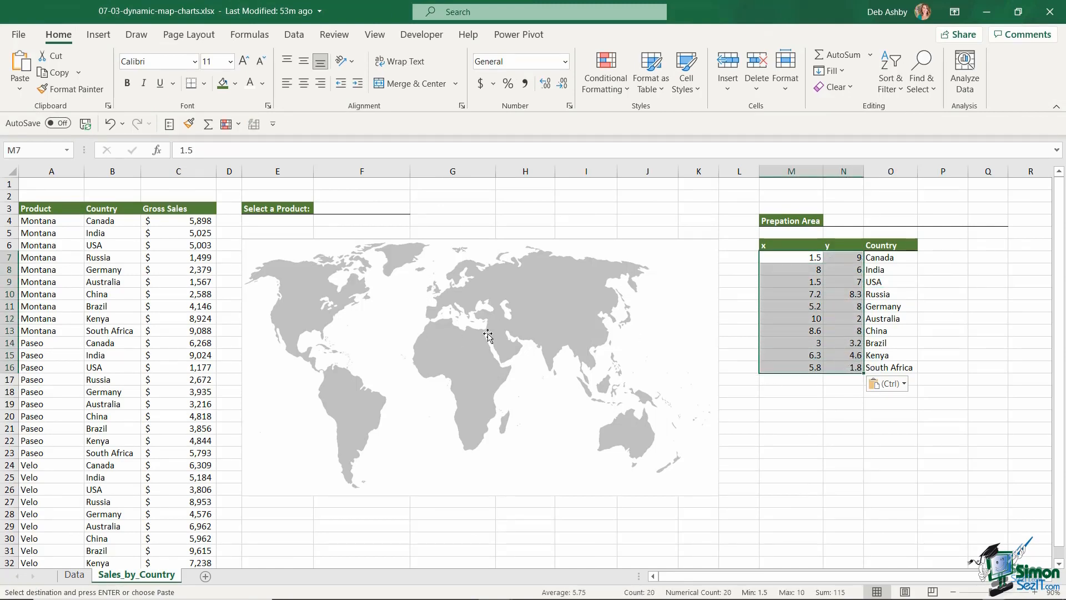
left_click(561, 248)
right_click(561, 249)
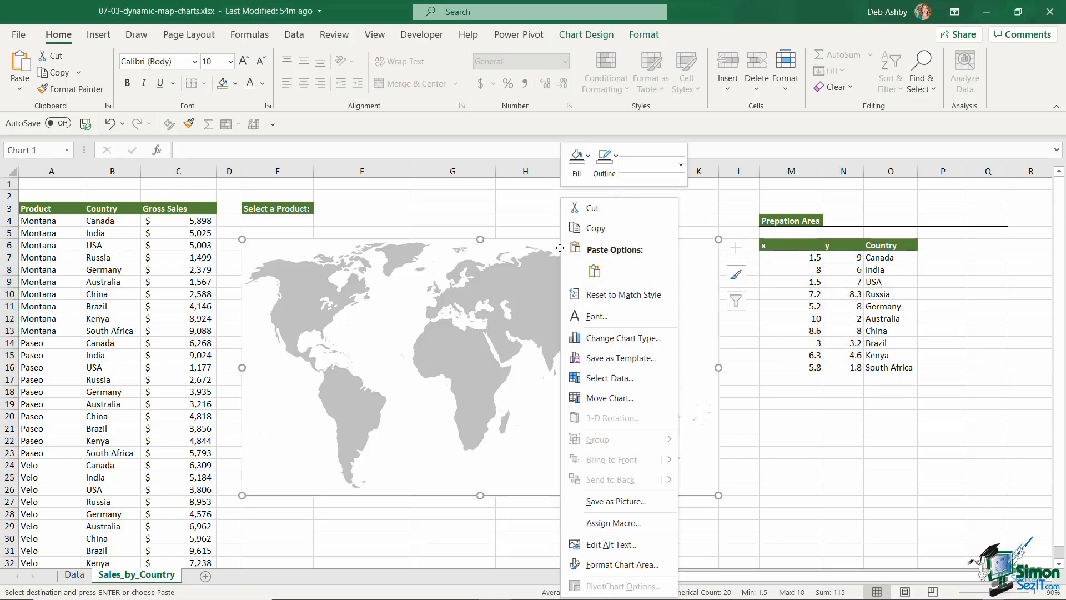
left_click(612, 382)
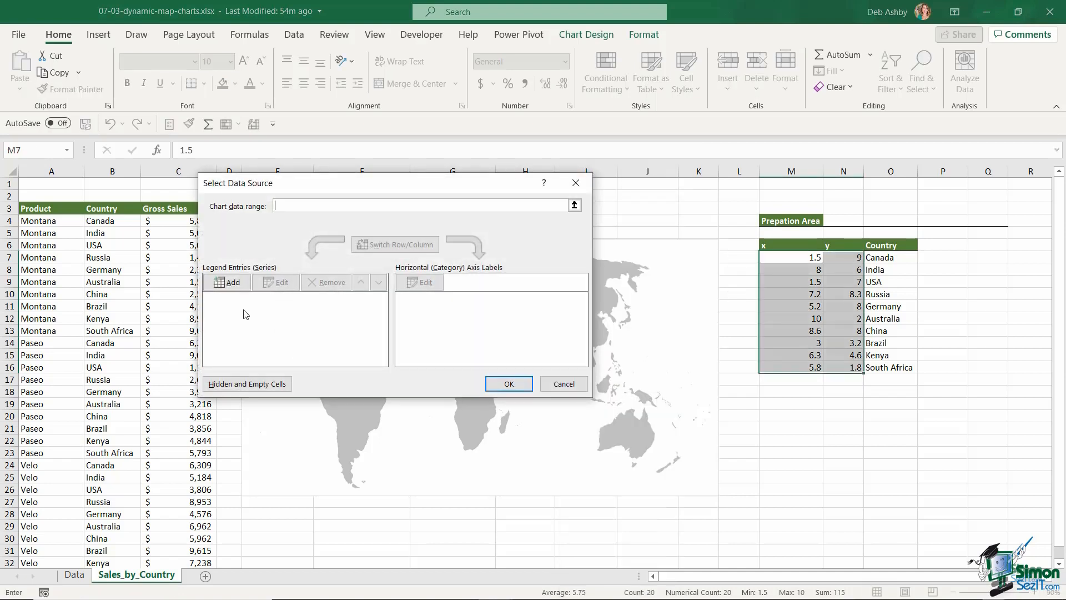
left_click(233, 286)
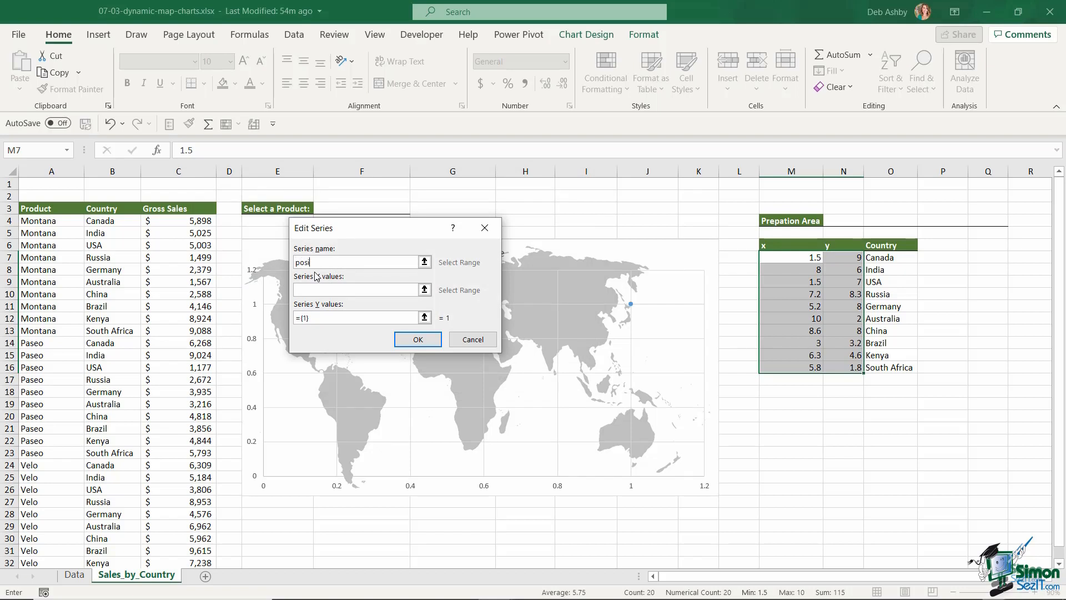
left_click(303, 289)
left_click_drag(799, 257, 798, 365)
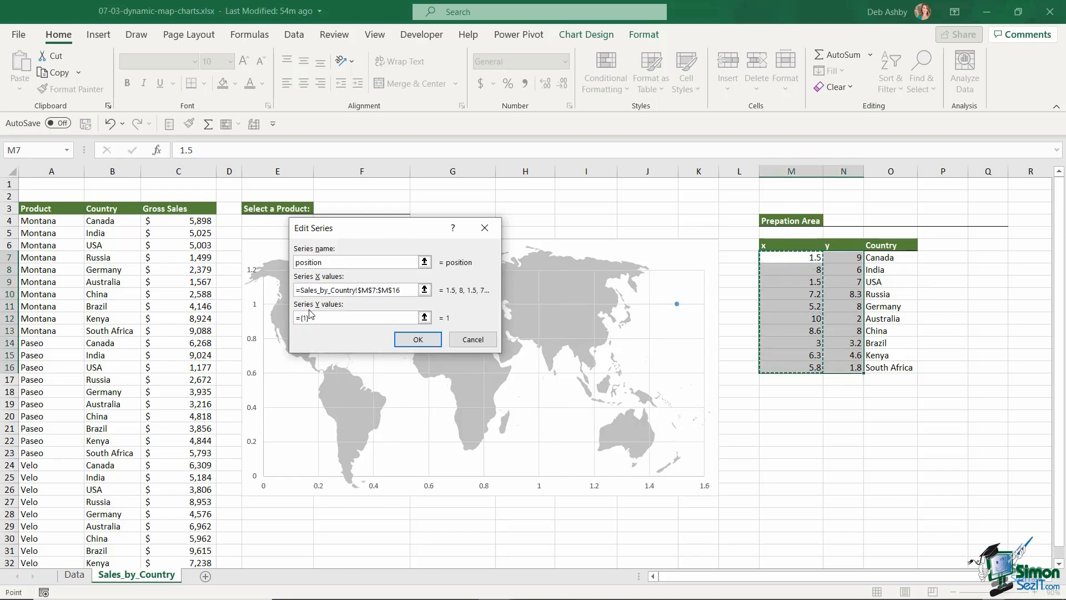
Replace the position series' Y values with the range N7:N16 and apply the data source.
left_click_drag(313, 315, 296, 317)
key("Delete")
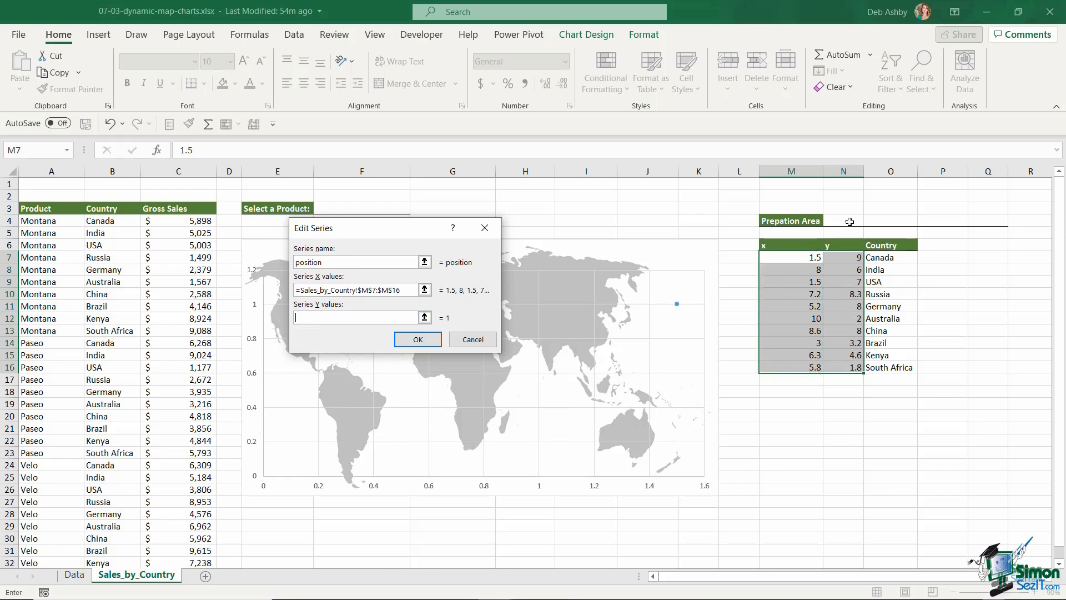
left_click_drag(838, 257, 842, 368)
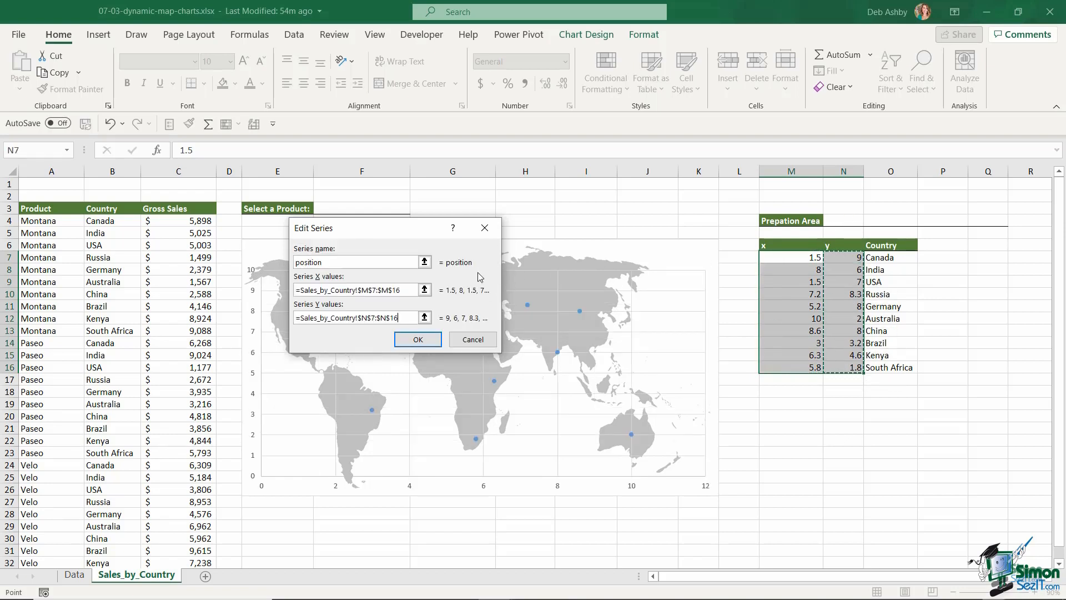
left_click(401, 341)
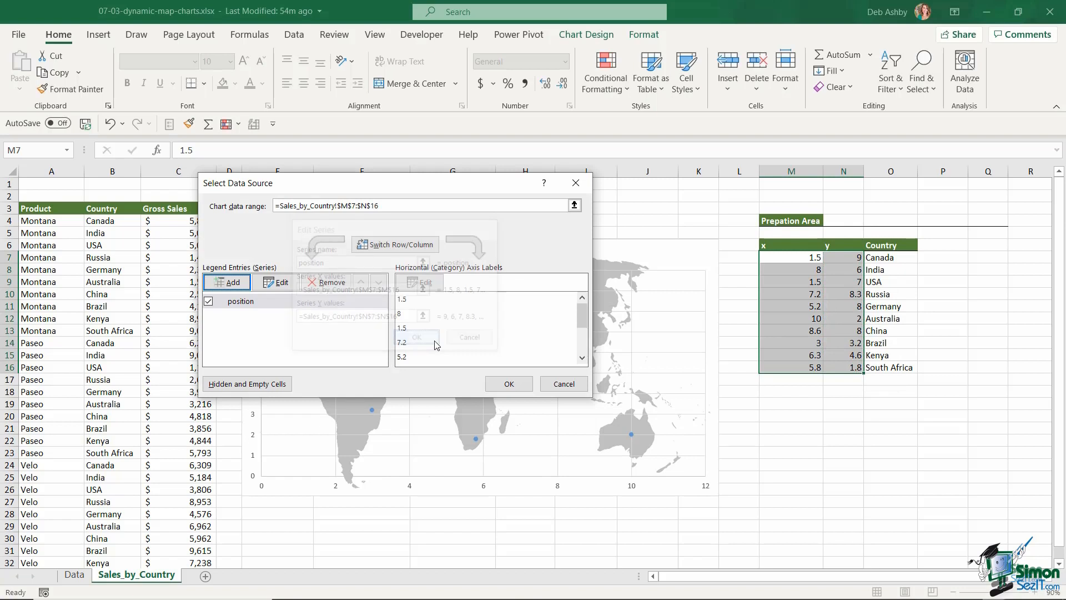
left_click(509, 383)
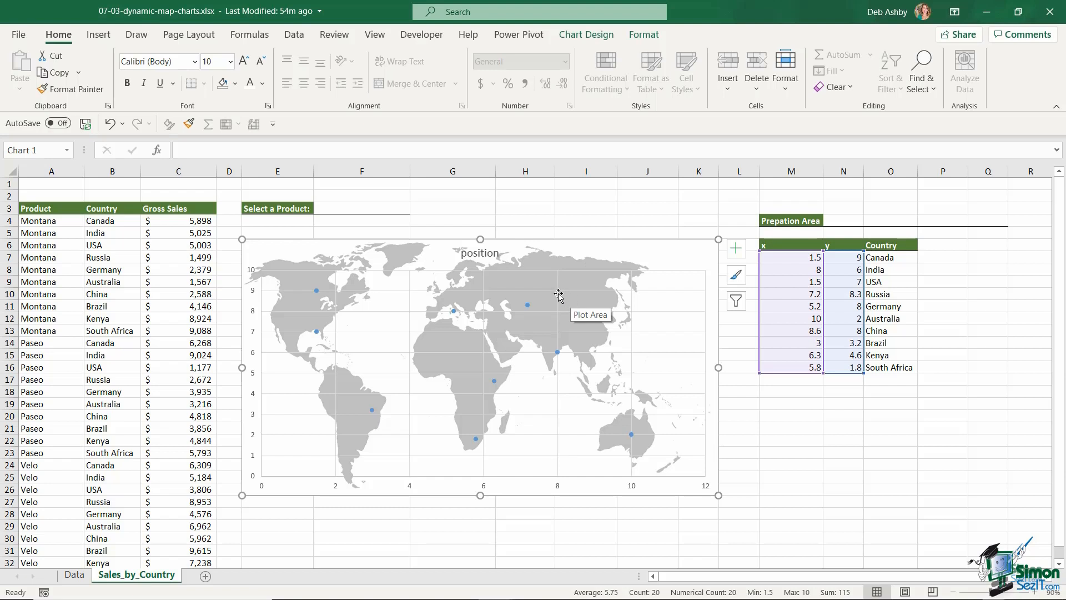
Delete the map chart's title and both its horizontal and vertical gridlines.
left_click(482, 255)
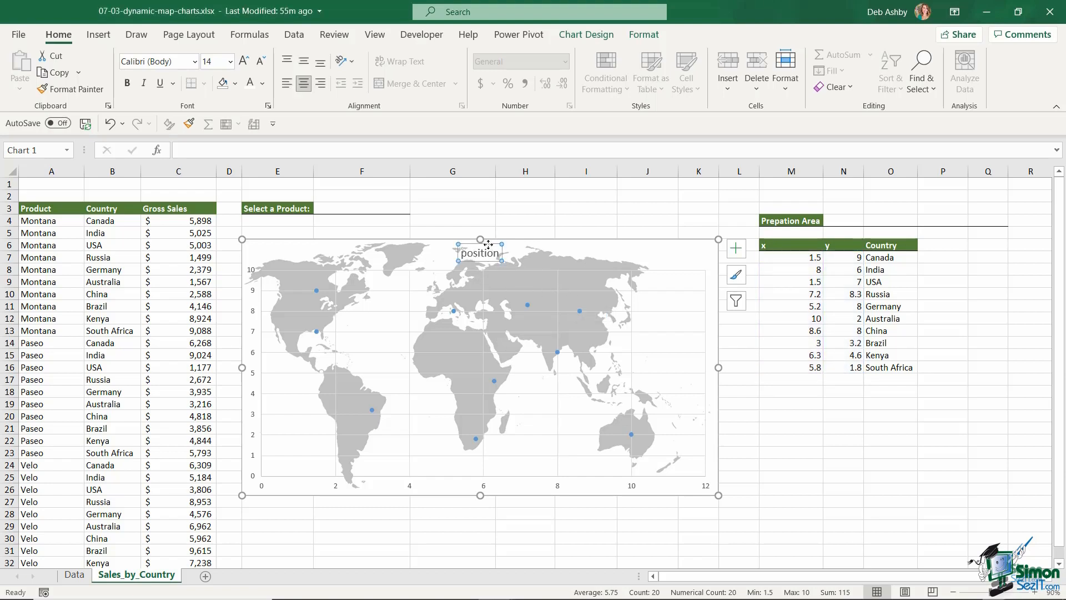
key("Delete")
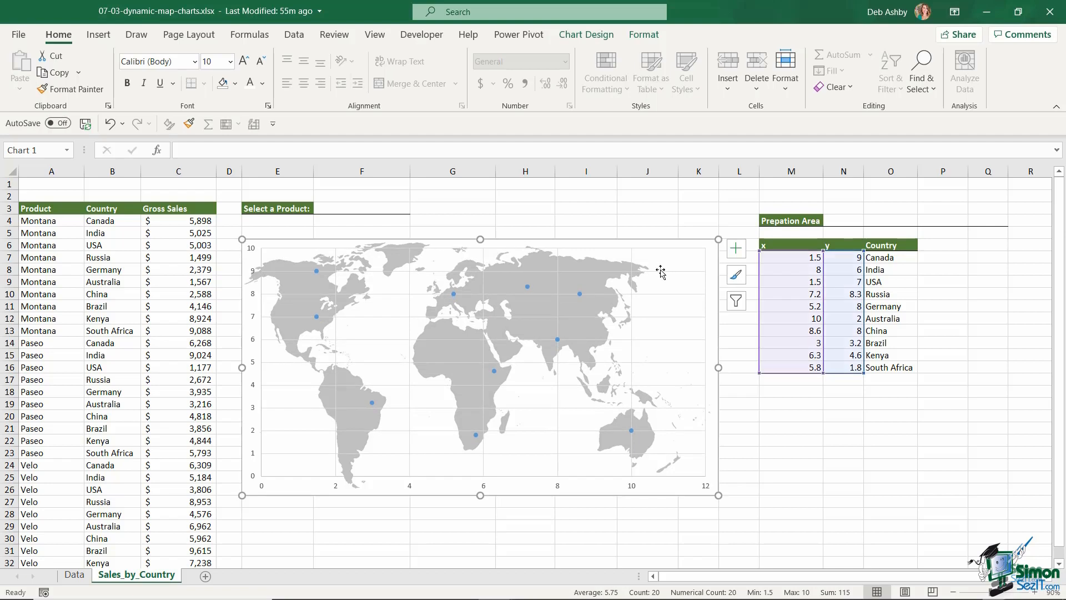
left_click(664, 276)
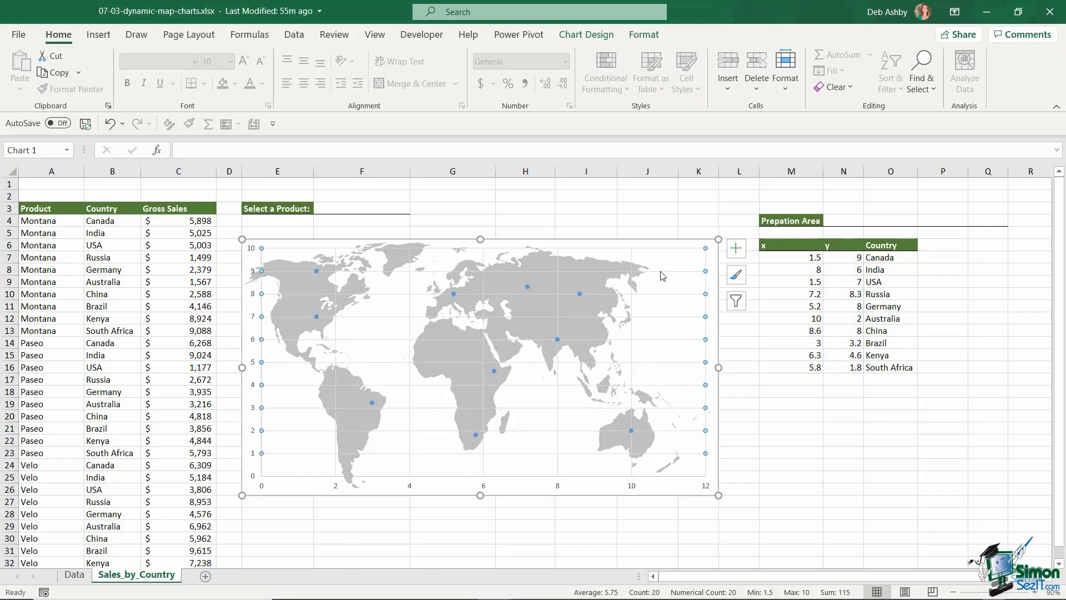
left_click(632, 260)
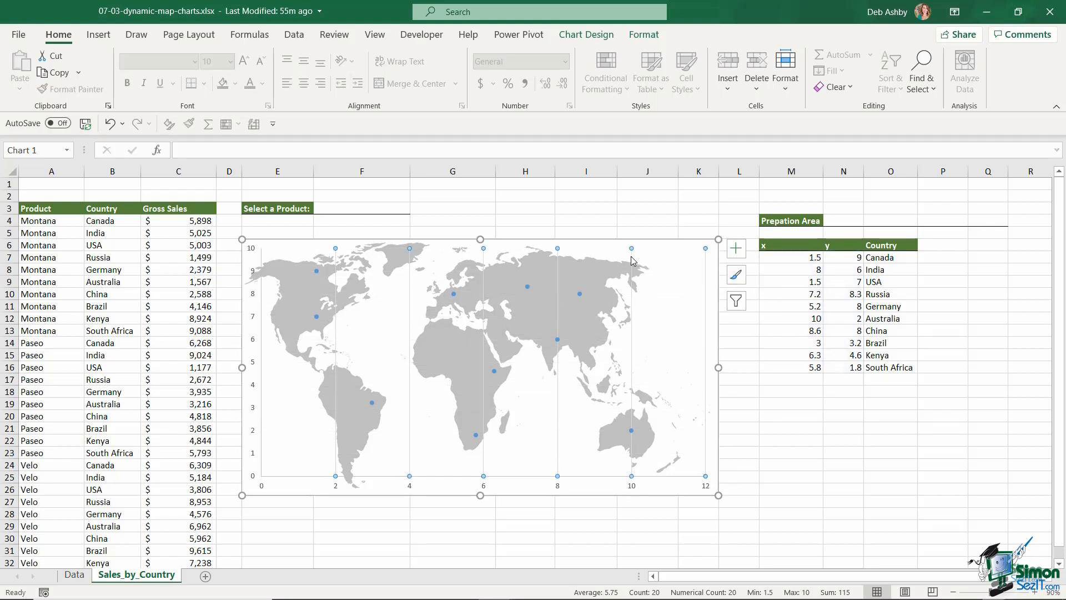
left_click(634, 262)
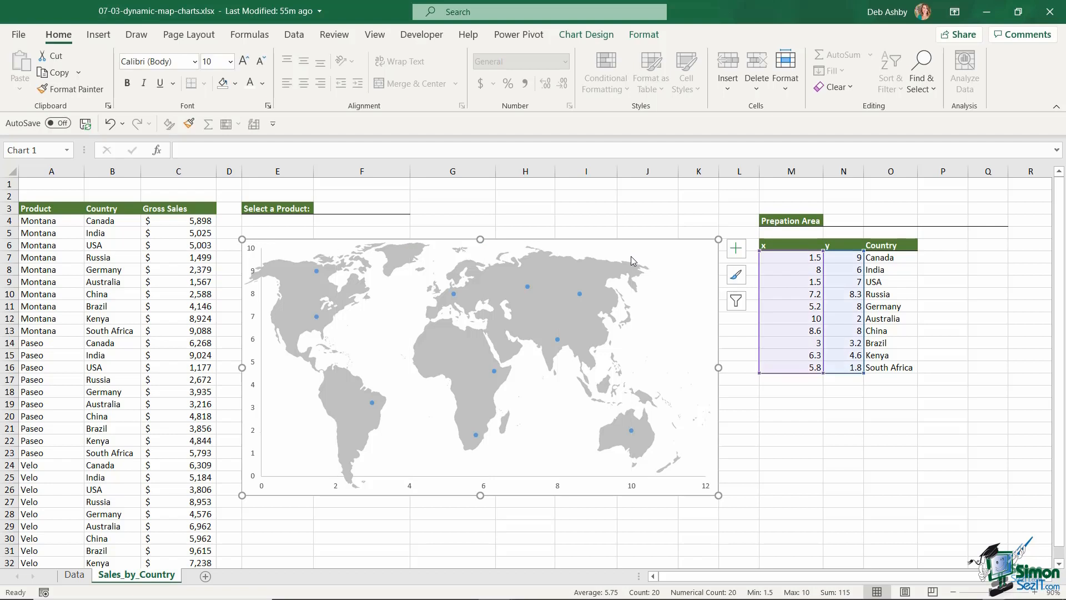
Delete the horizontal and vertical axes from the map chart.
left_click(484, 489)
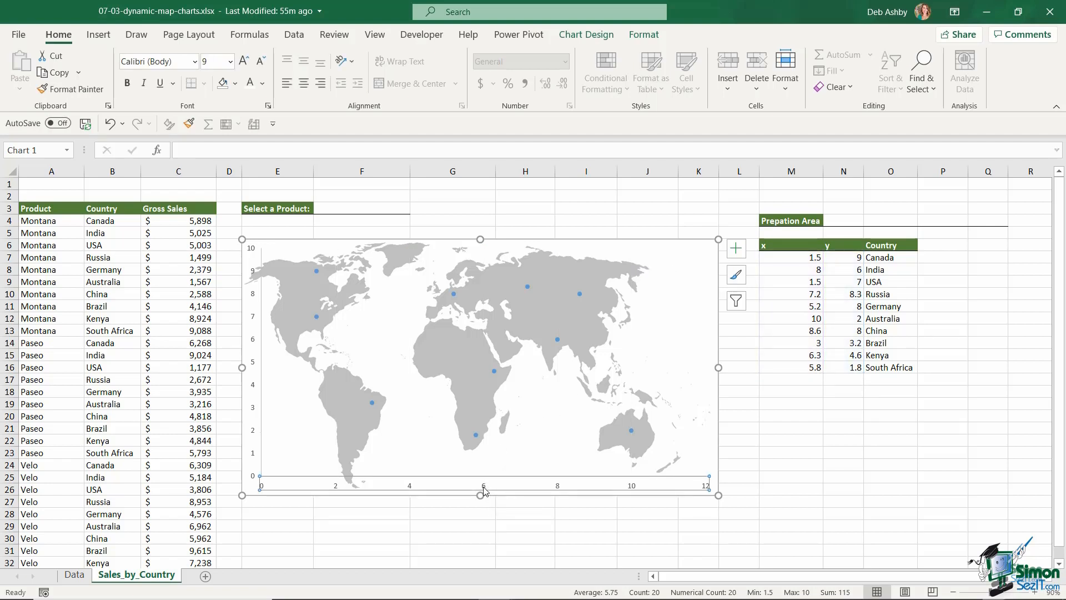
left_click(252, 369)
left_click(252, 369)
key("Delete")
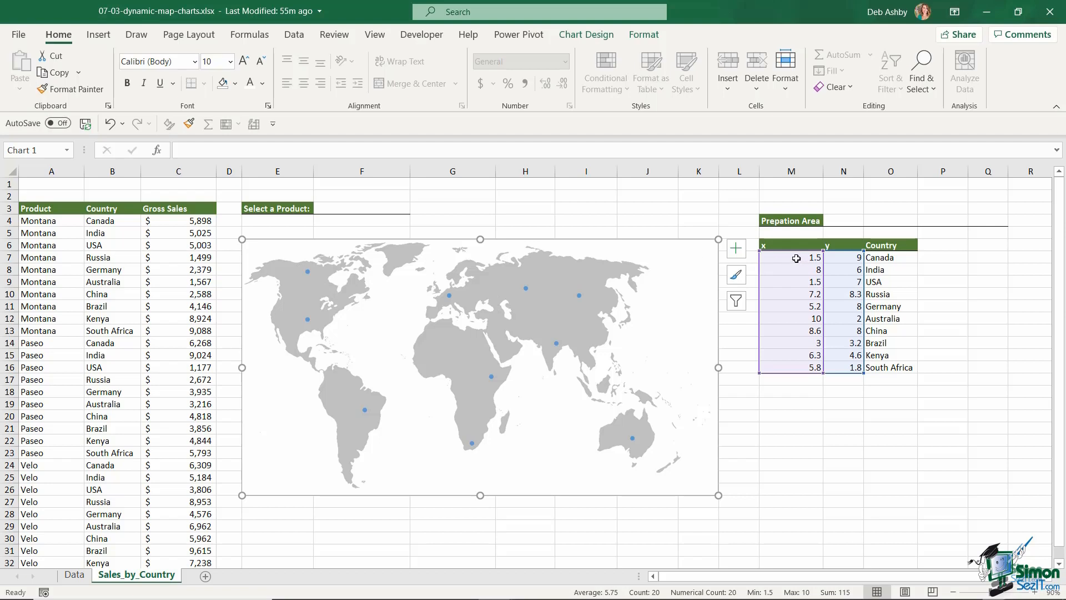
Adjust the map points by setting Canada's y coordinate to 8.7 and USA's x coordinate to 1.3.
left_click(841, 259)
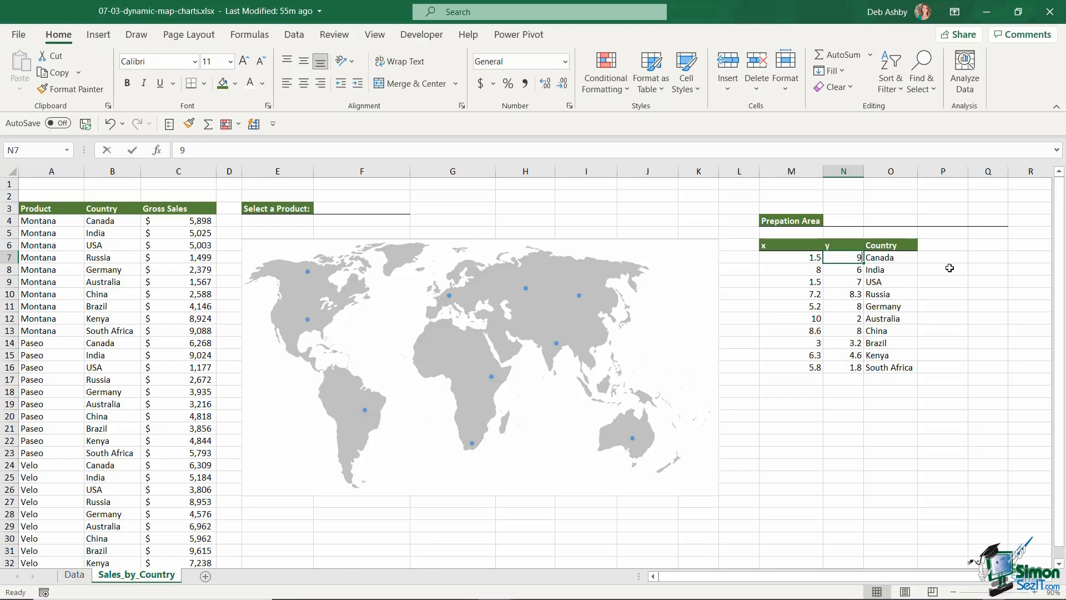
type("8.")
key("Return")
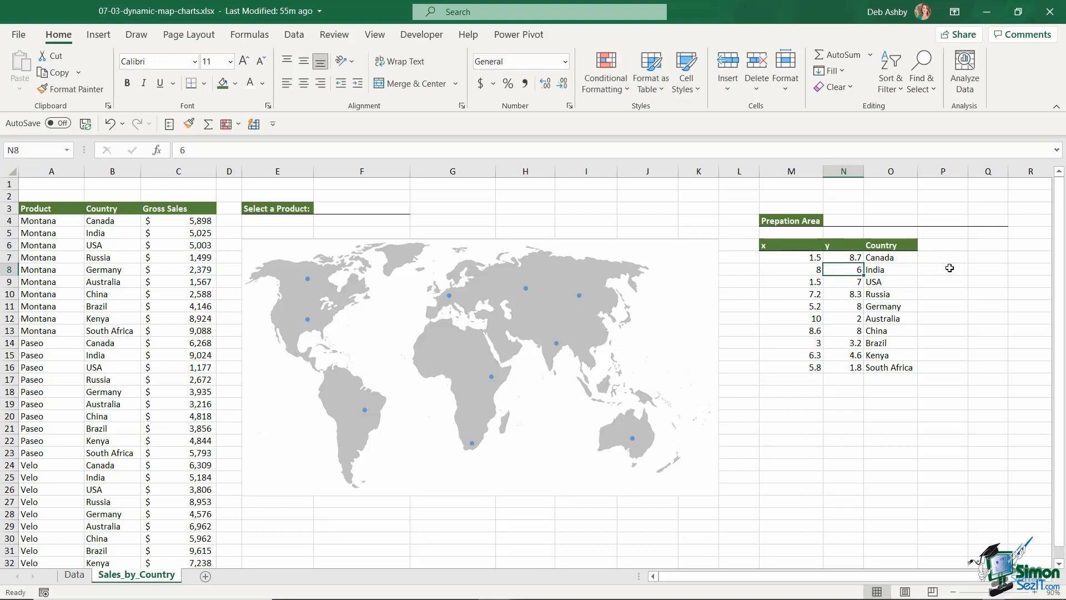
left_click(790, 283)
type("1.3")
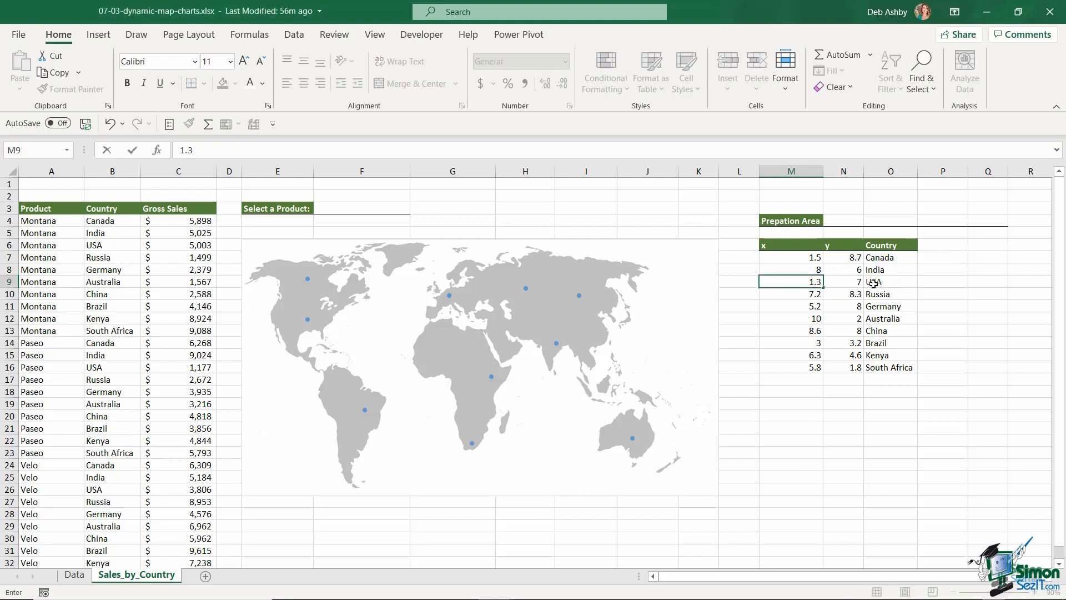
key("Return")
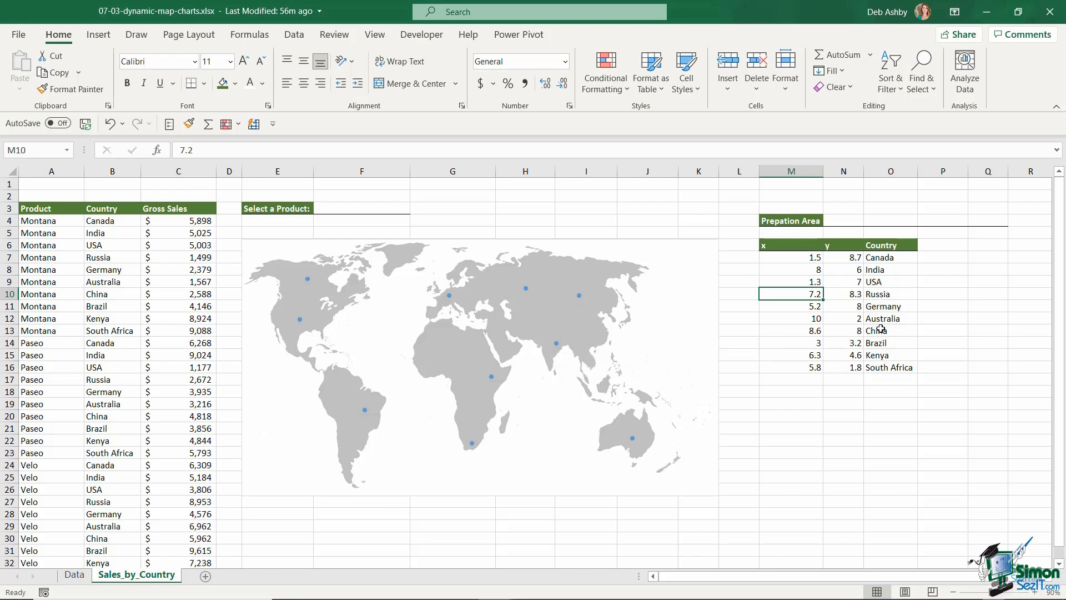
Reposition India's map point by setting its x coordinate to 7.8 and its y coordinate to 5.9.
left_click(792, 272)
type("7")
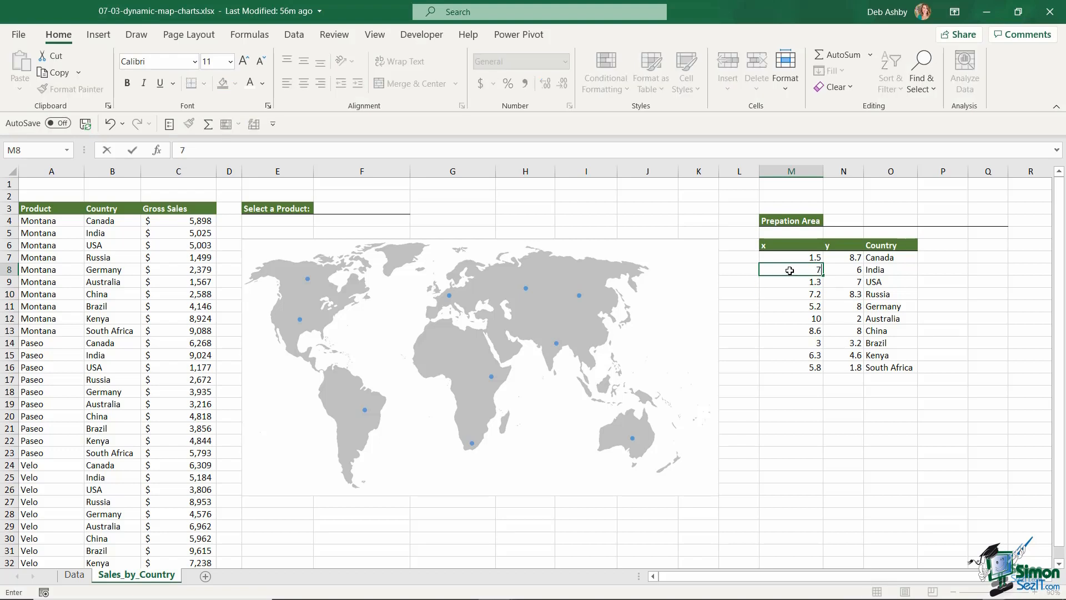
type(".8")
key("Return")
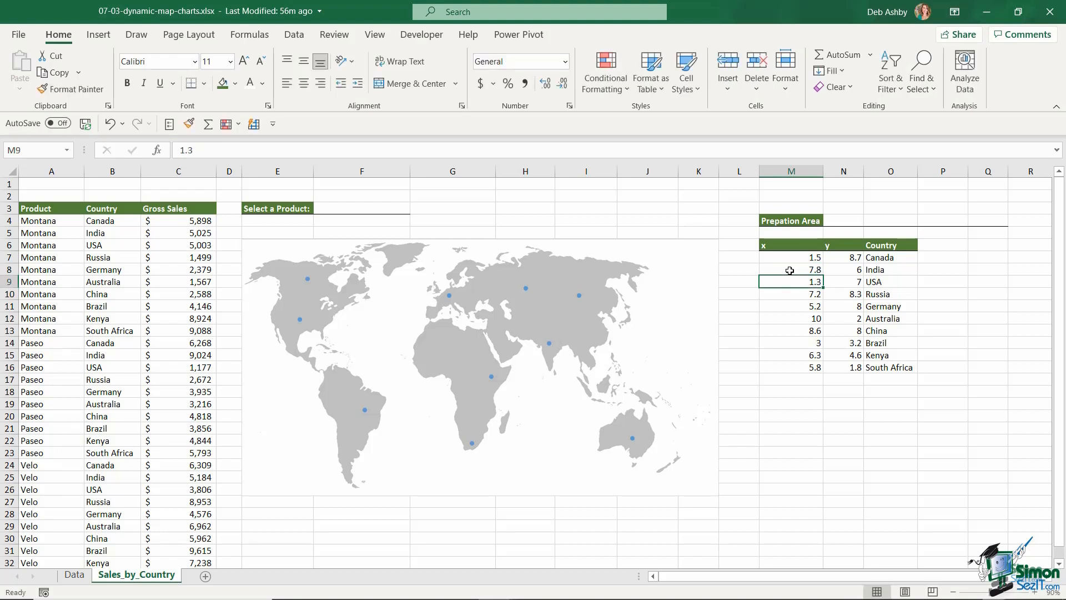
left_click(844, 270)
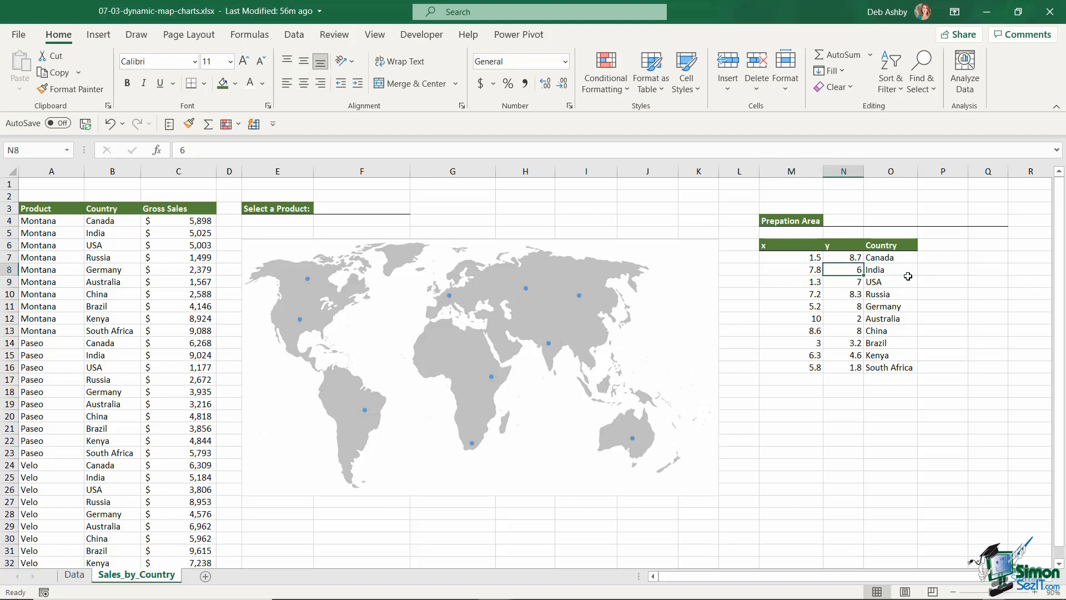
type("5.9")
key("Return")
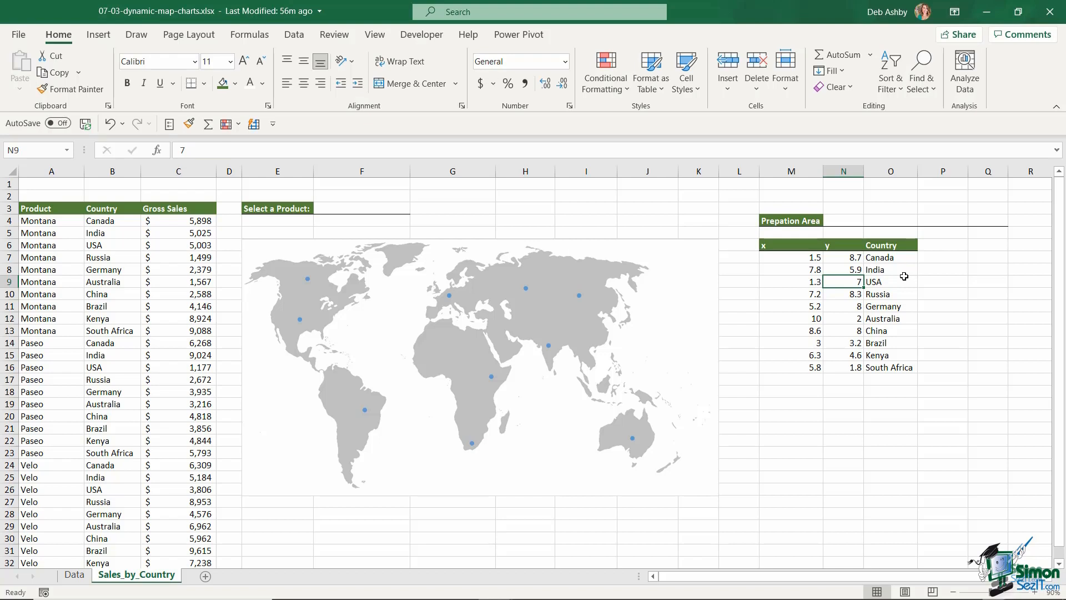
Review the repeated product names in the sales table's Product column as source entries for the product selector in F3.
left_click(356, 210)
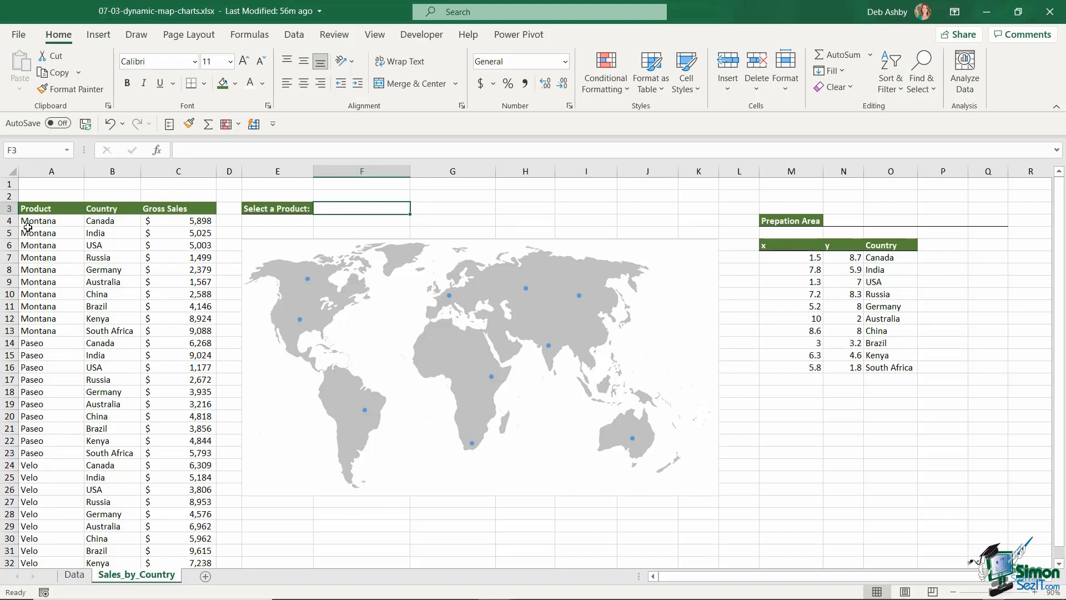
scroll(58, 332, "down", 5)
scroll(33, 331, "up", 5)
left_click_drag(48, 221, 40, 478)
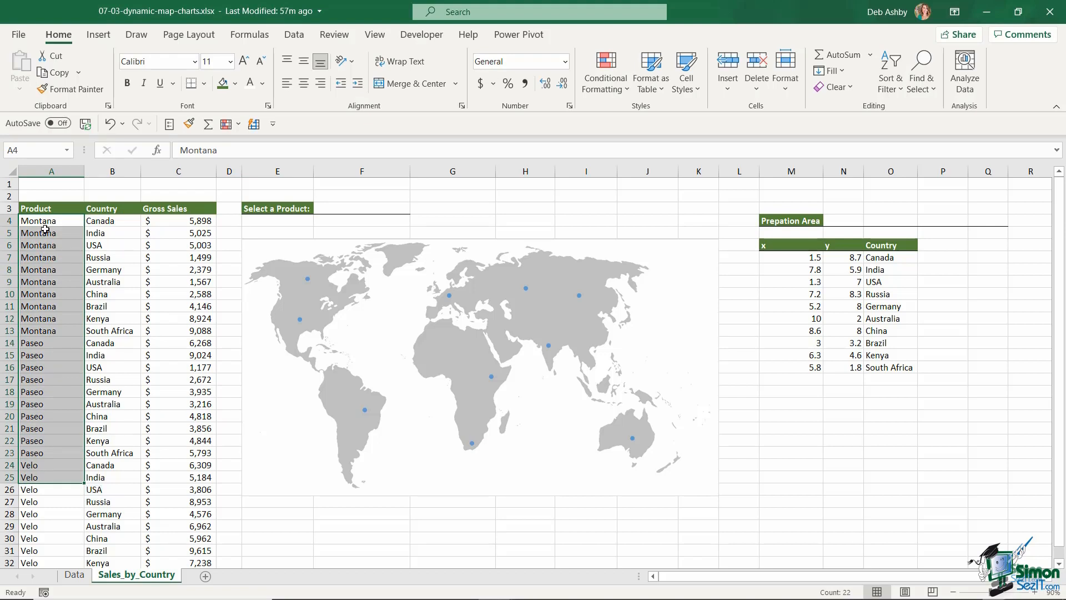
left_click_drag(61, 222, 67, 490)
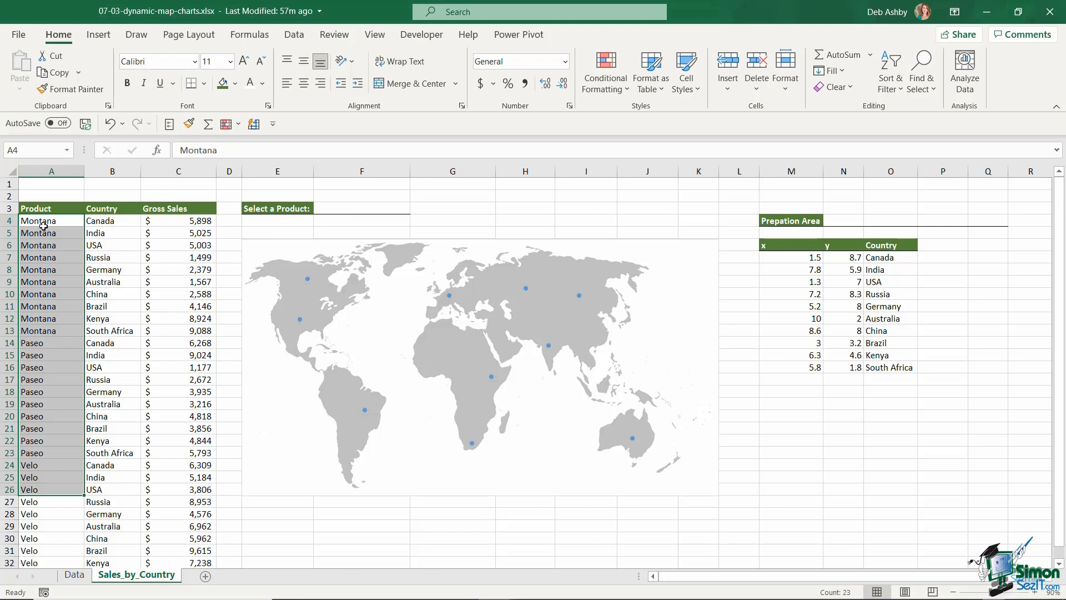
left_click_drag(46, 222, 51, 317)
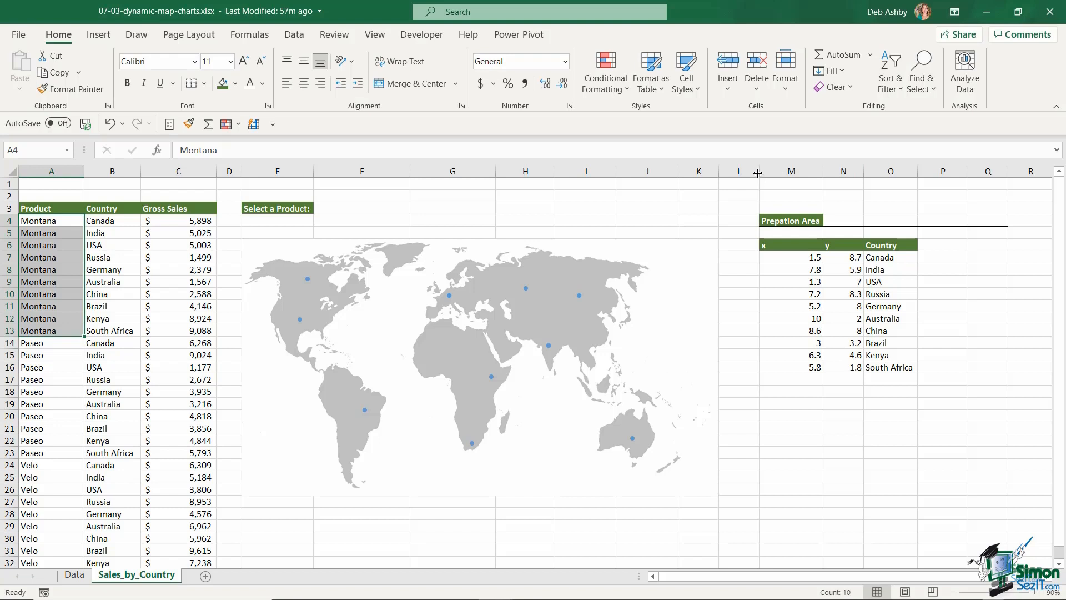
Widen column L and list the distinct products from L6 down with the formula =UNIQUE(A4:A33).
left_click_drag(758, 173, 852, 173)
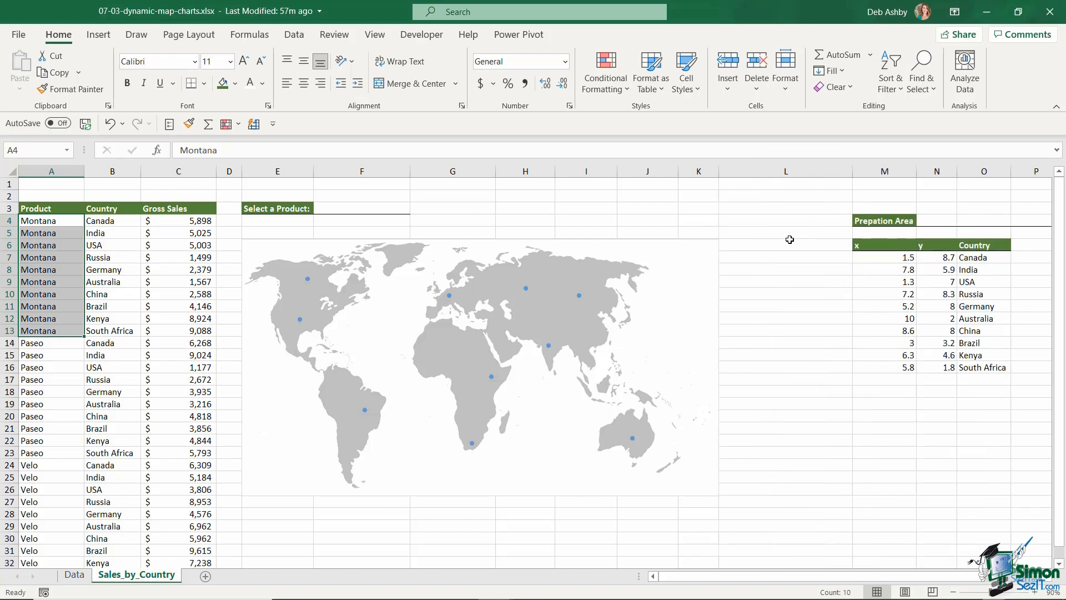
left_click(771, 245)
type("=UNIQUE(")
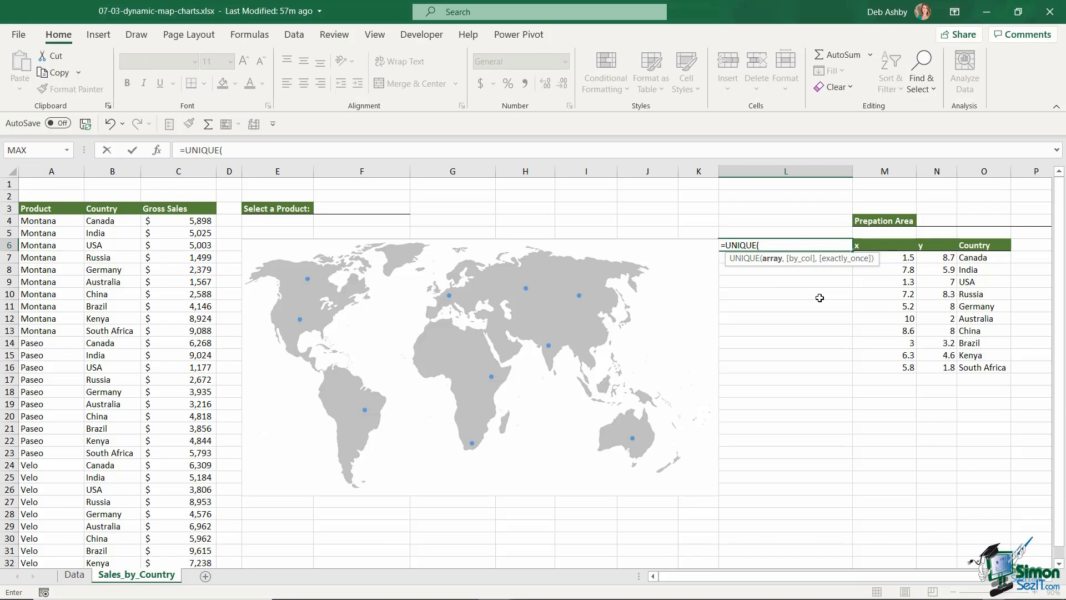
left_click(57, 222)
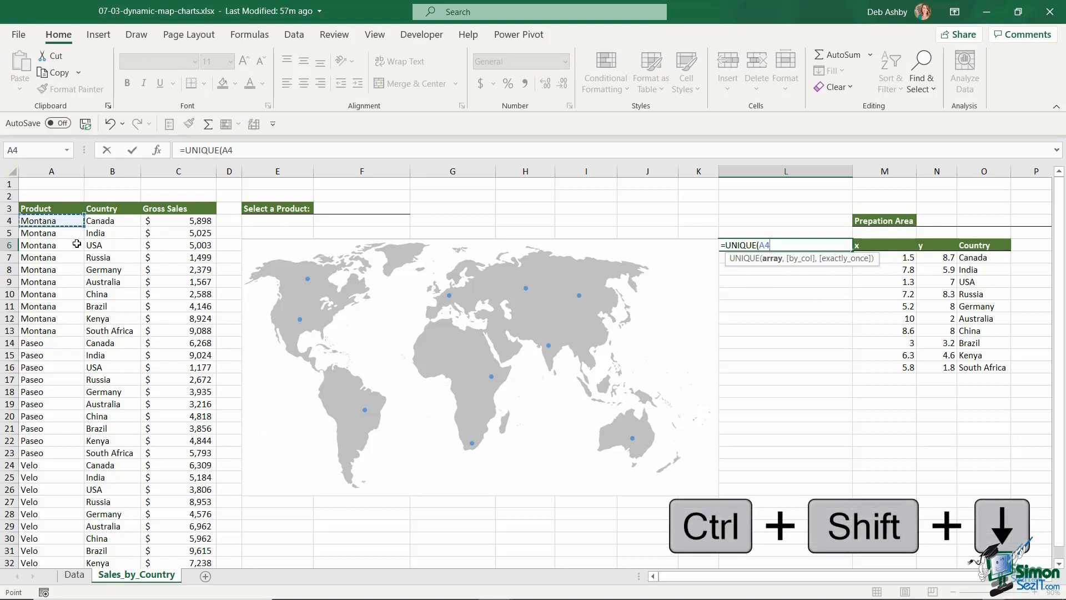
key("ctrl+shift+Down")
type(")")
key("Return")
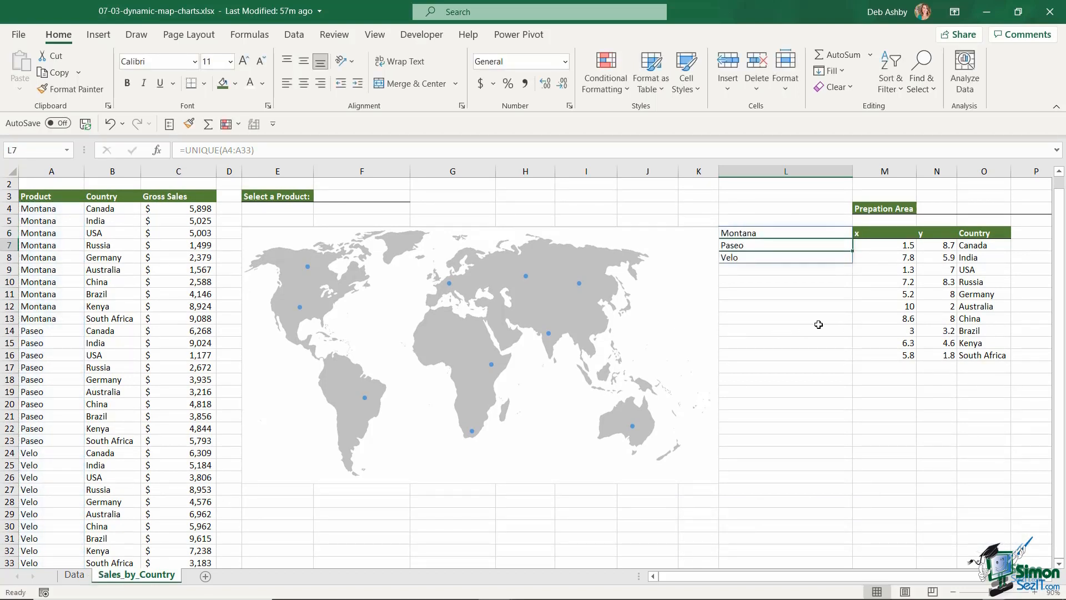
scroll(818, 325, "up", 1)
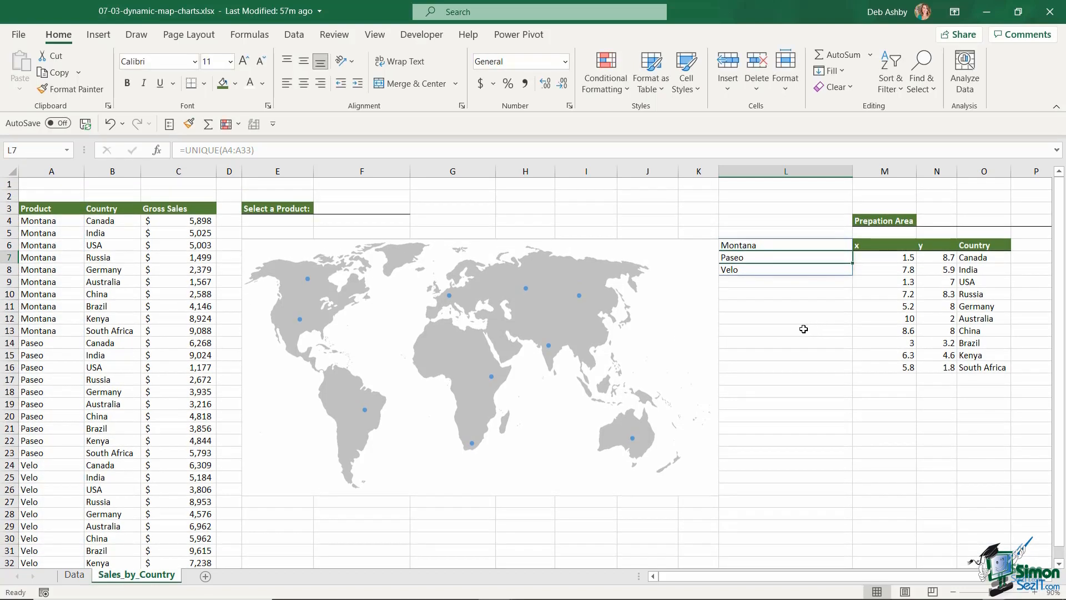
Convert the product list in L6:L8 from formula results to static values in place.
left_click(773, 245)
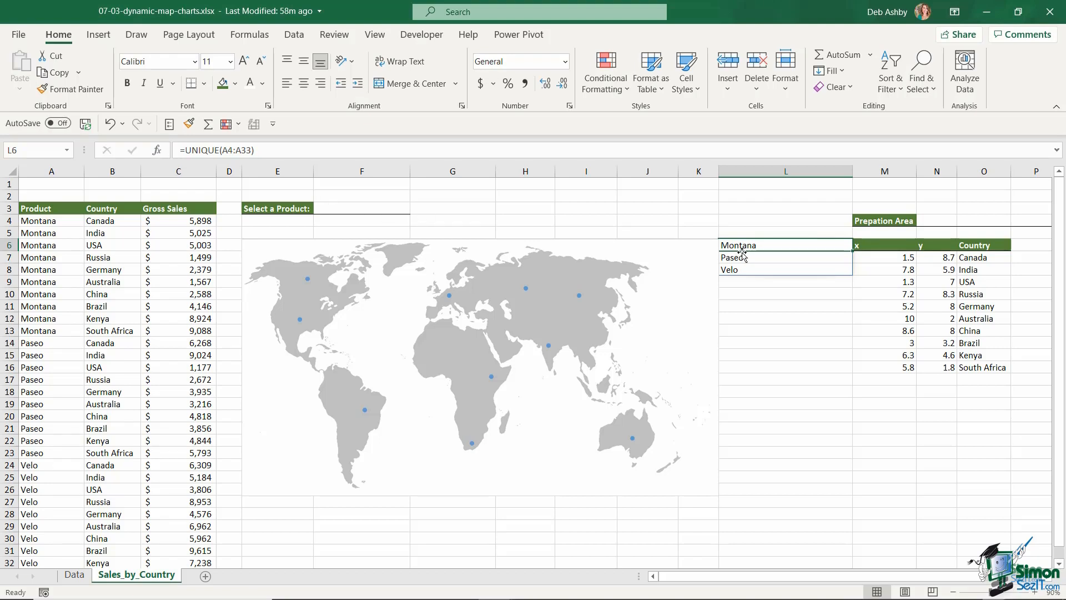
left_click_drag(764, 248, 764, 270)
key("ctrl+c")
left_click(22, 90)
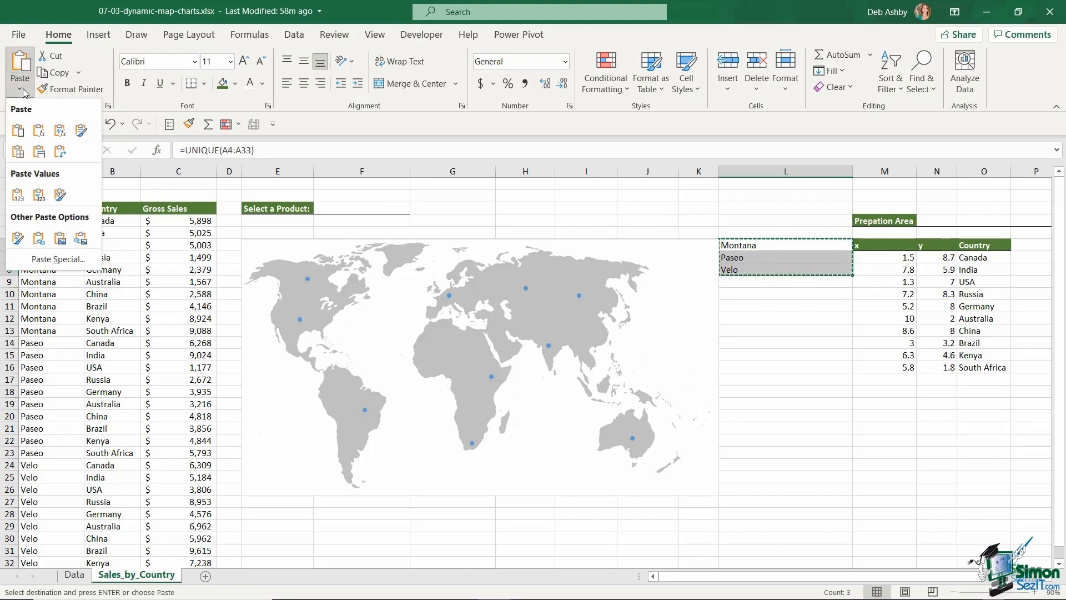
left_click(18, 196)
key("Escape")
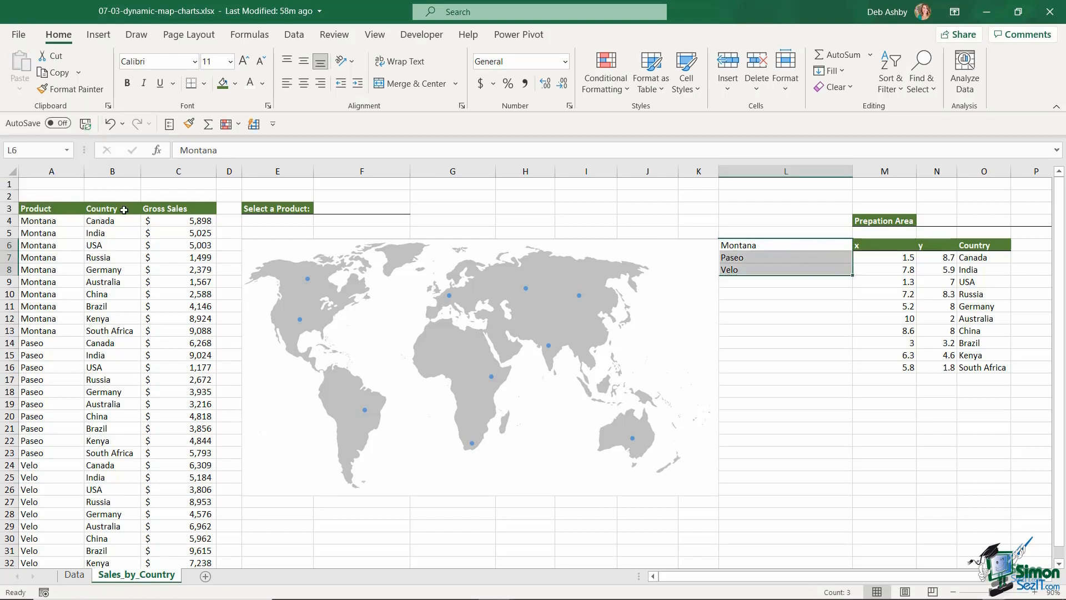
left_click(782, 304)
left_click_drag(768, 245, 768, 270)
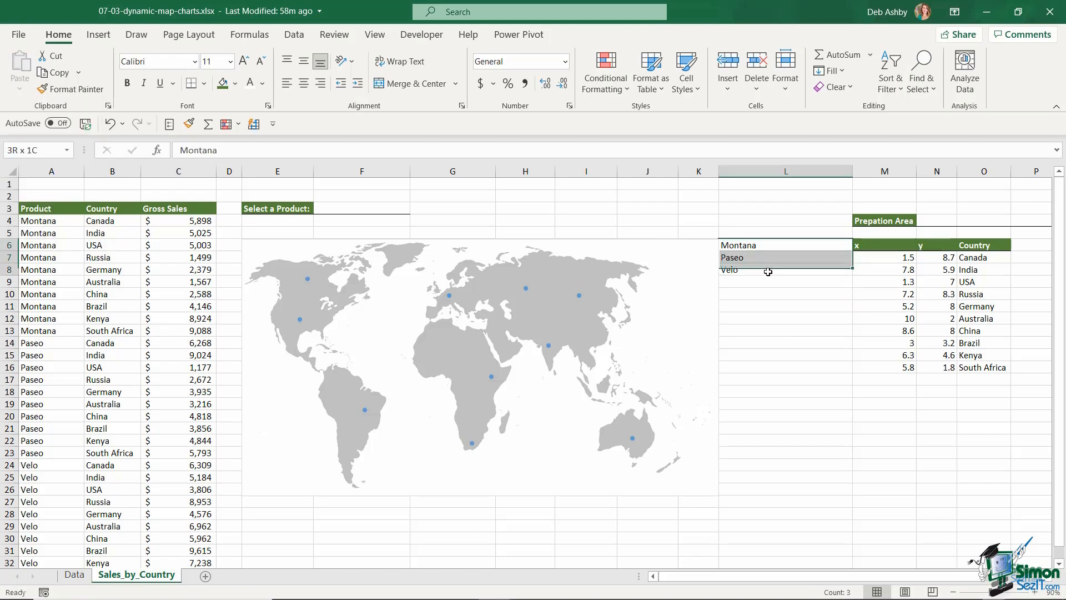
Add data validation to cell F3 allowing a List with the source =$L$6:$L$8.
left_click(362, 209)
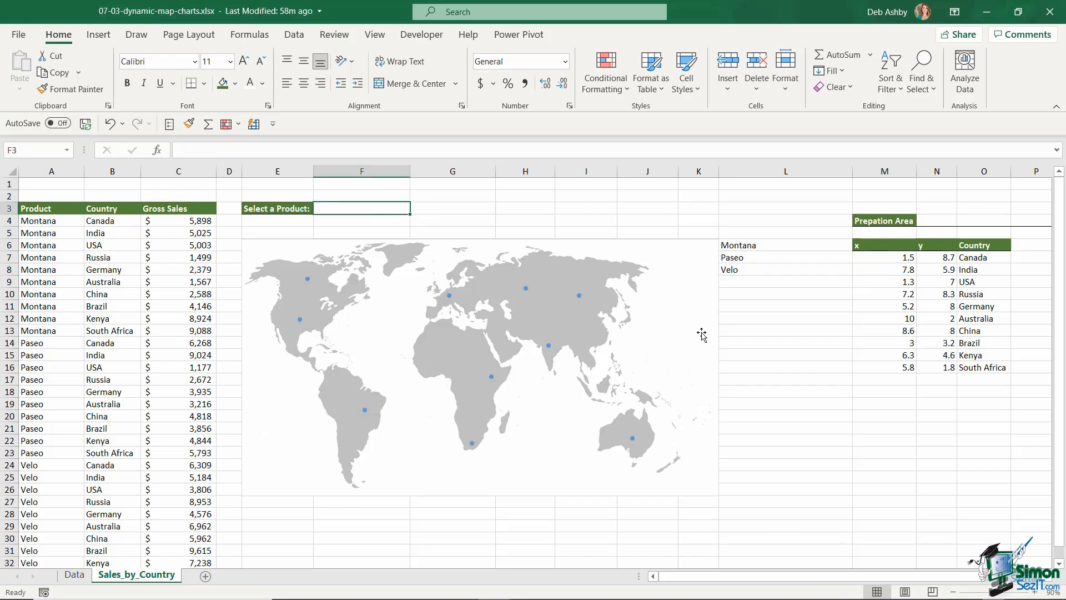
left_click(294, 36)
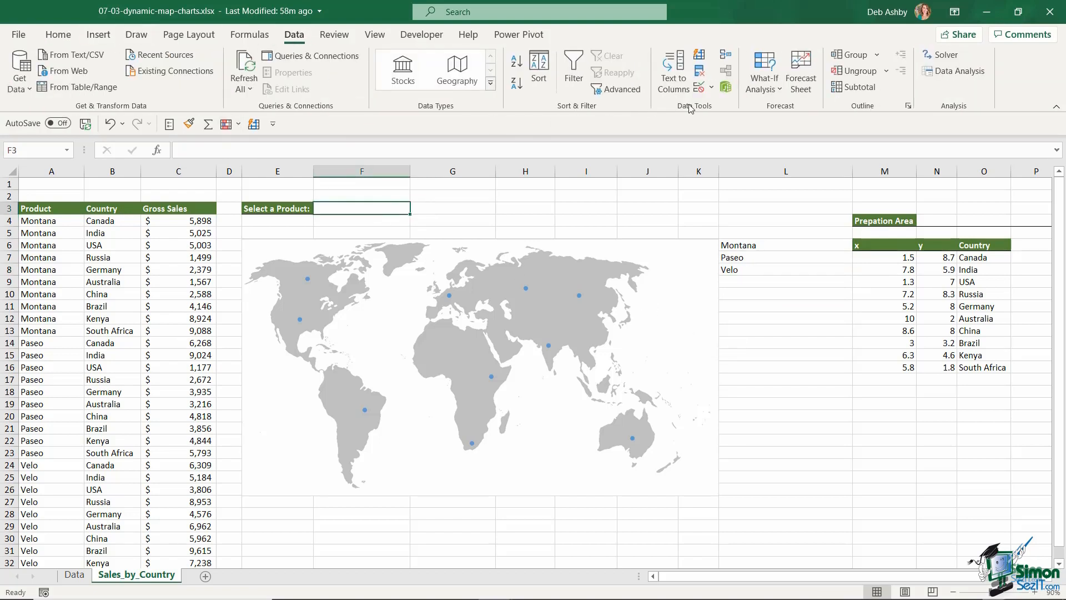
left_click(713, 90)
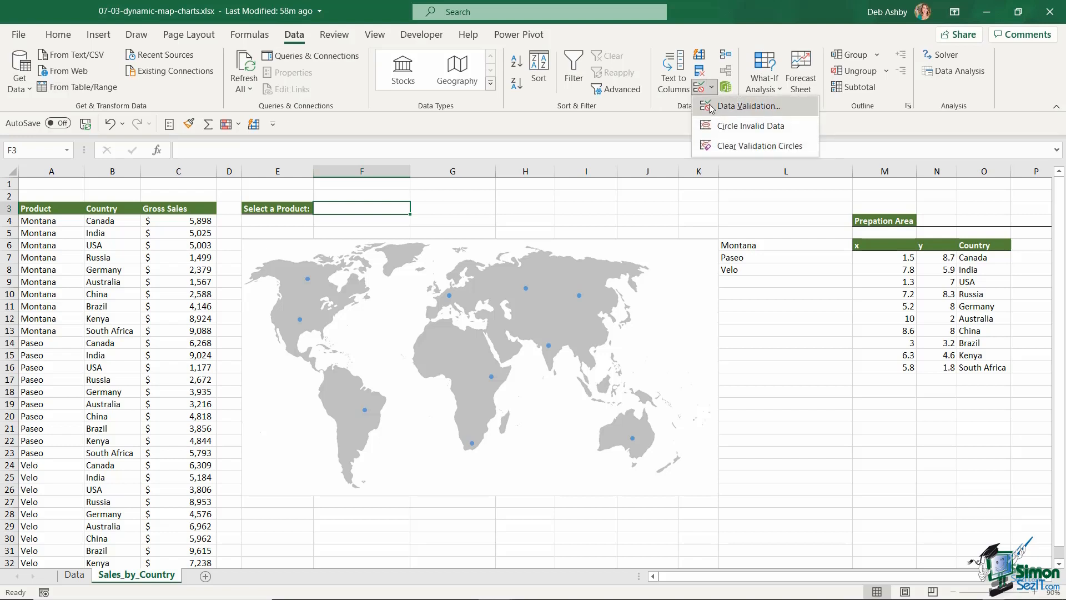
left_click(713, 103)
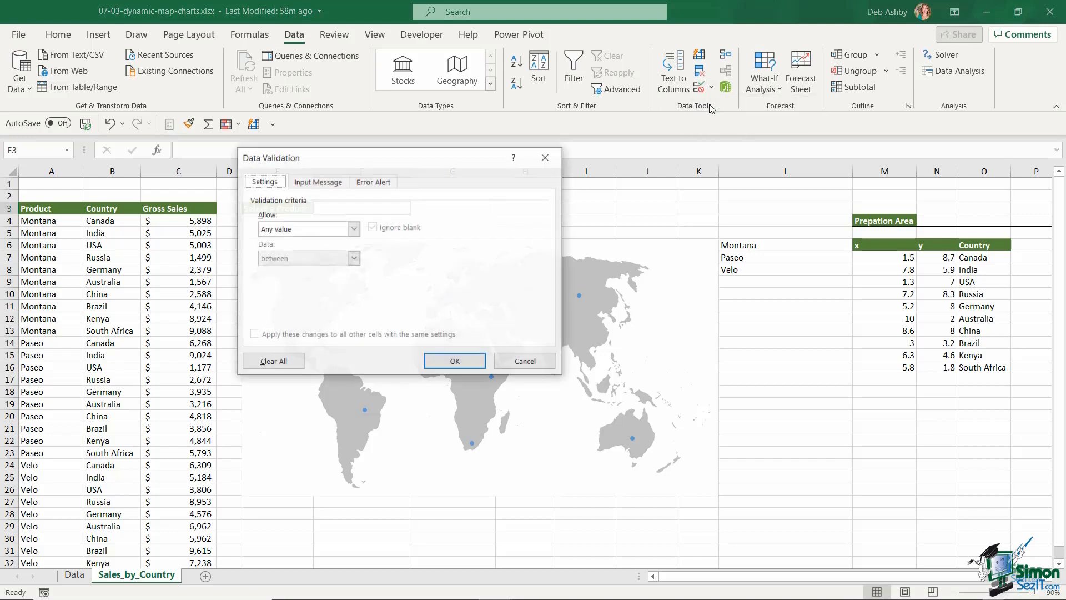
left_click(353, 229)
left_click(270, 271)
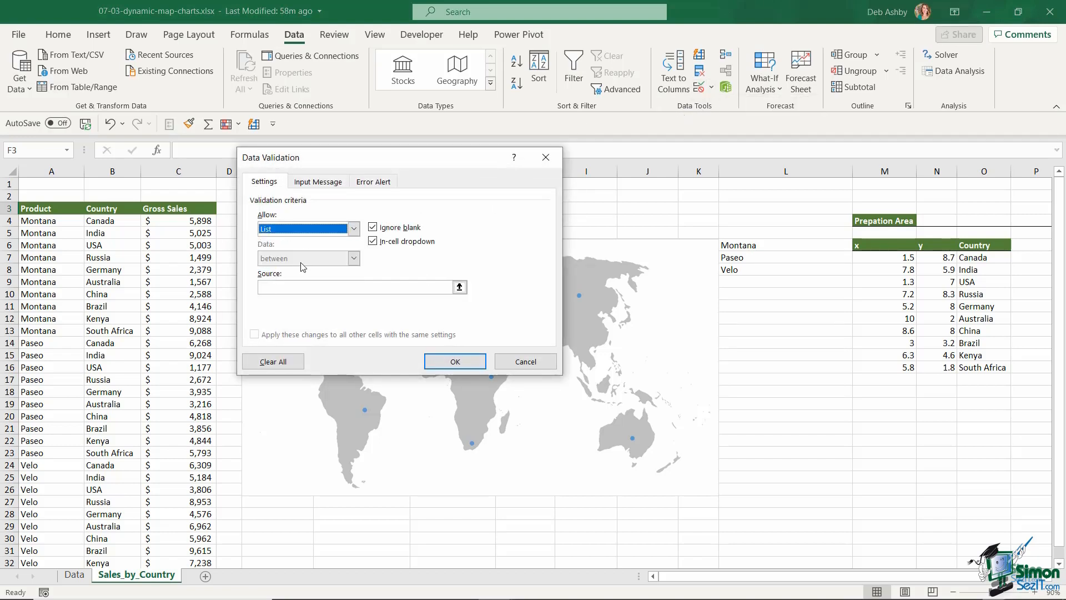
left_click(317, 288)
left_click_drag(739, 244, 730, 270)
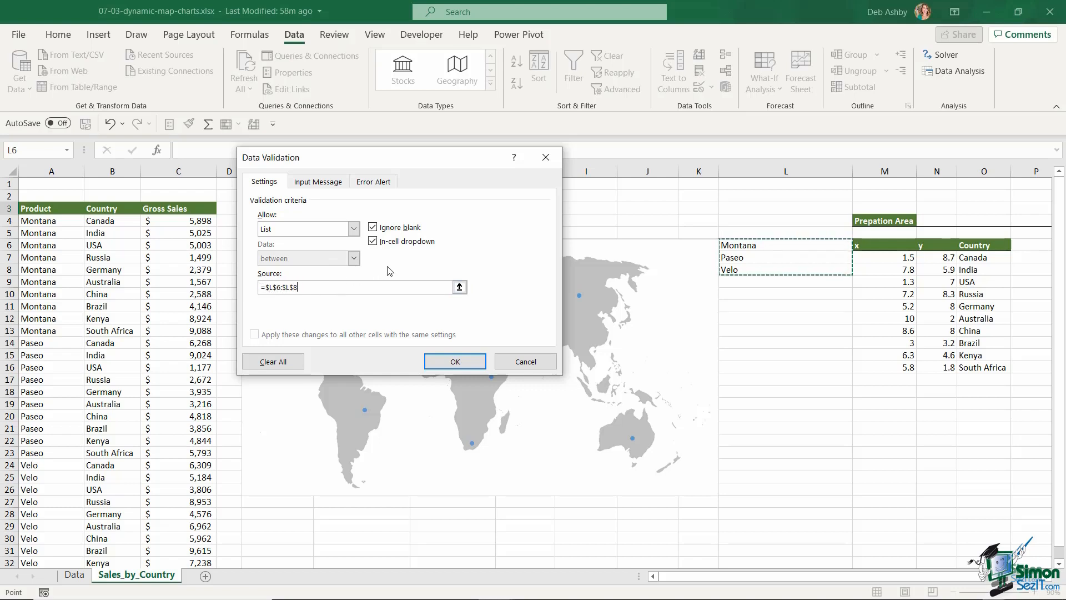
left_click(455, 361)
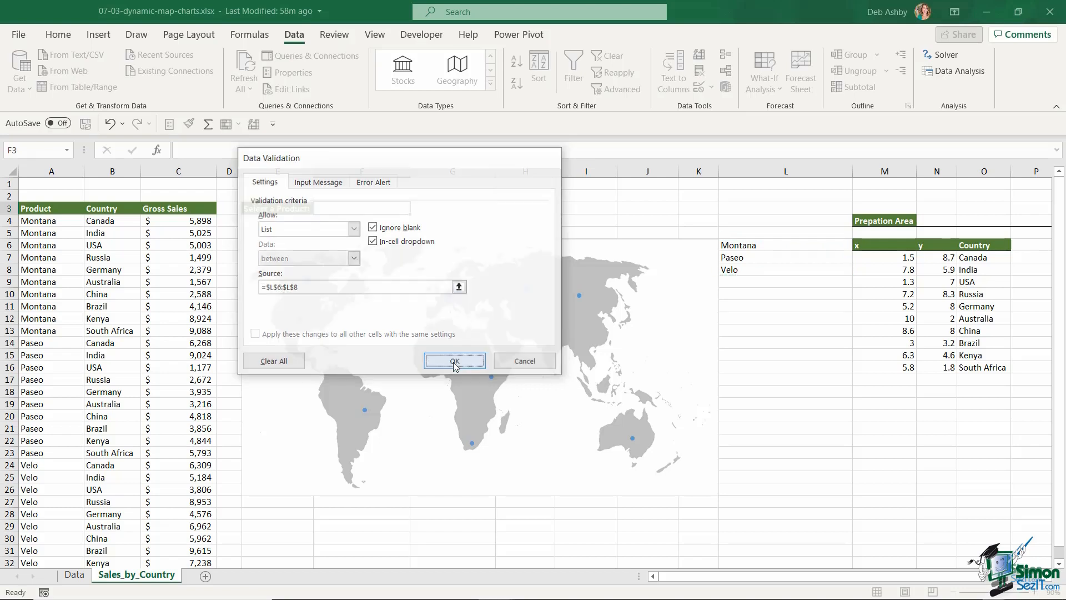
Try different products in the F3 drop-down list, finishing with Montana selected.
left_click(417, 210)
left_click(358, 227)
left_click(417, 209)
left_click(355, 236)
left_click(416, 209)
left_click(356, 219)
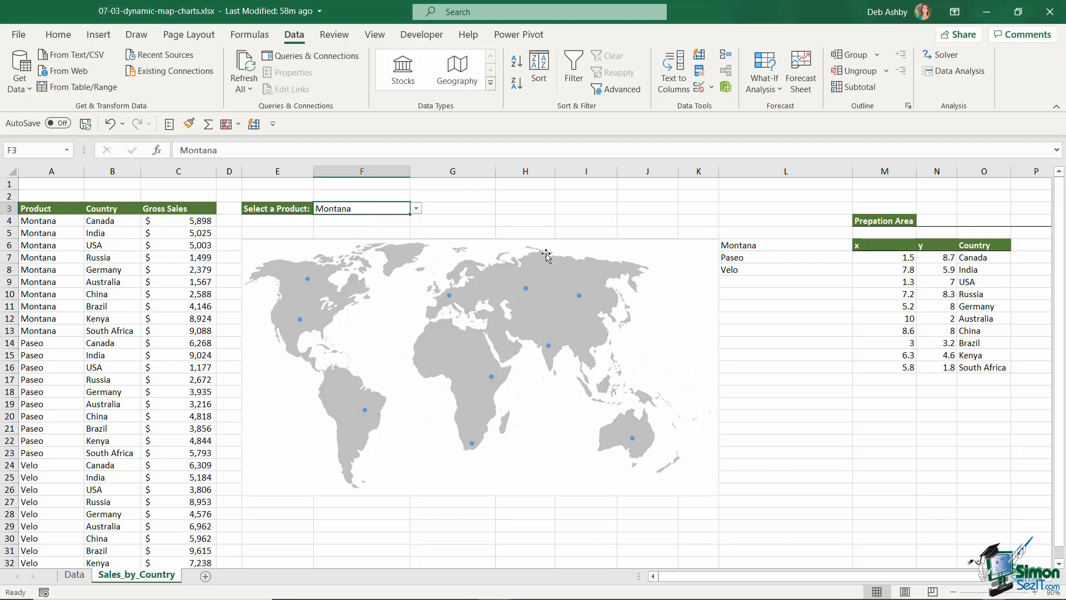
Hide column L, which holds the product list.
left_click(785, 173)
right_click(785, 173)
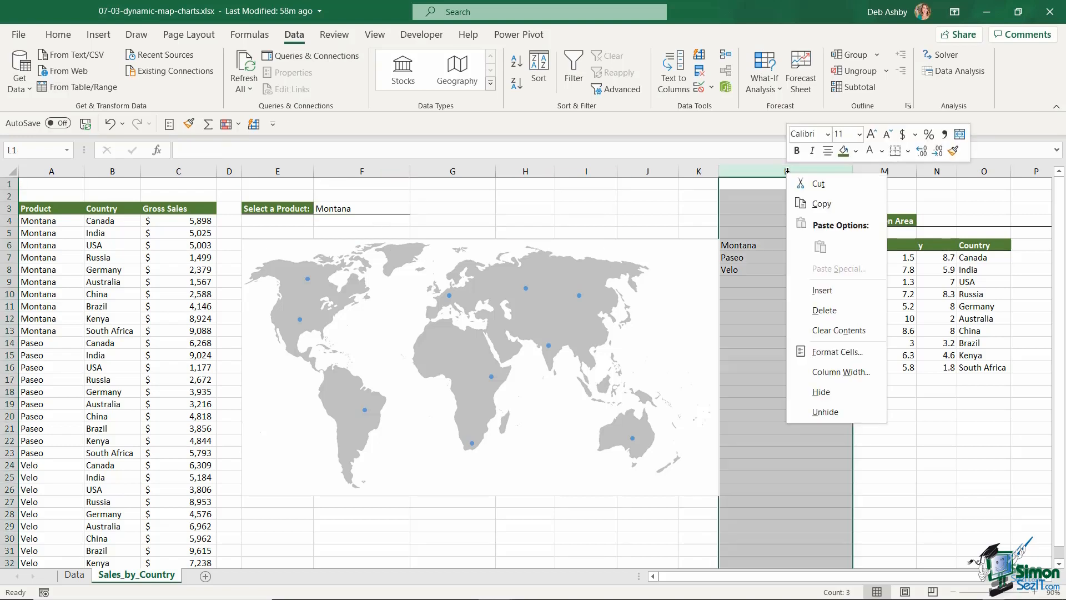
left_click(834, 384)
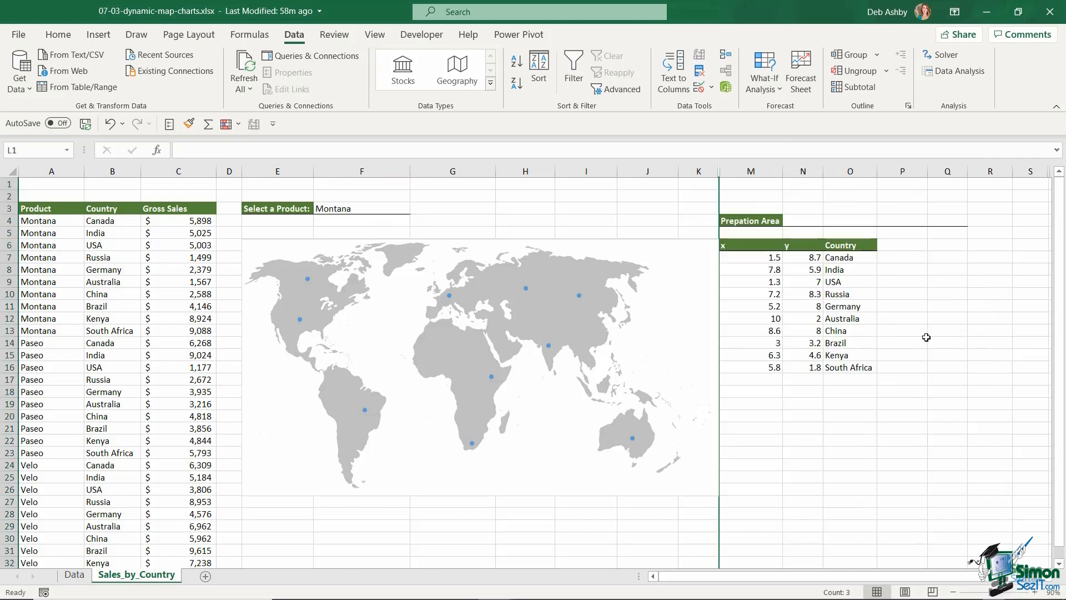
left_click(947, 315)
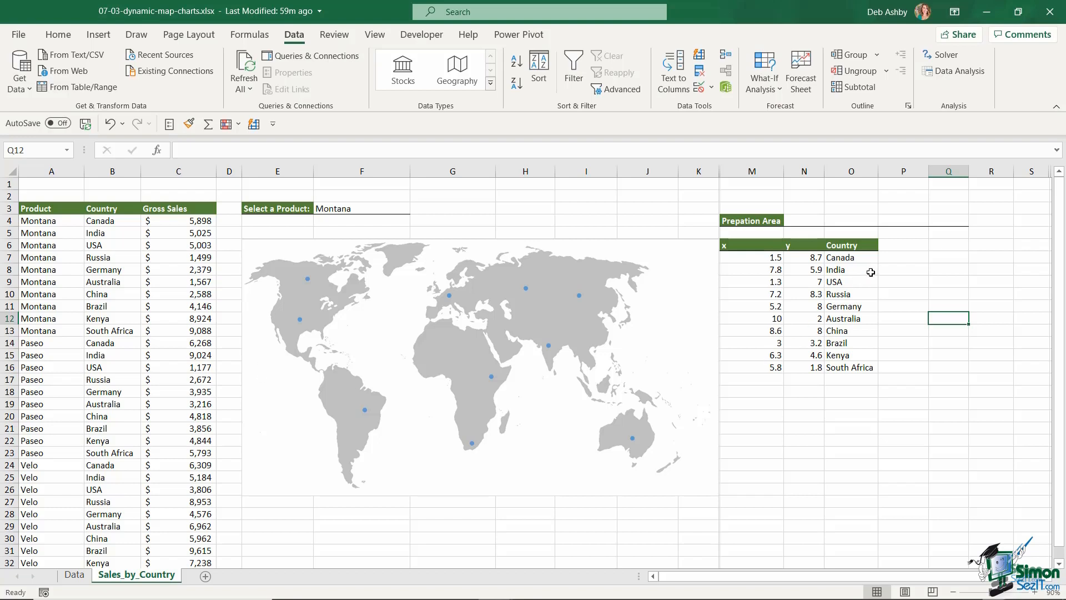
Add the header Gross Sales in P6, beside the preparation table's Country header.
left_click(901, 243)
type("G")
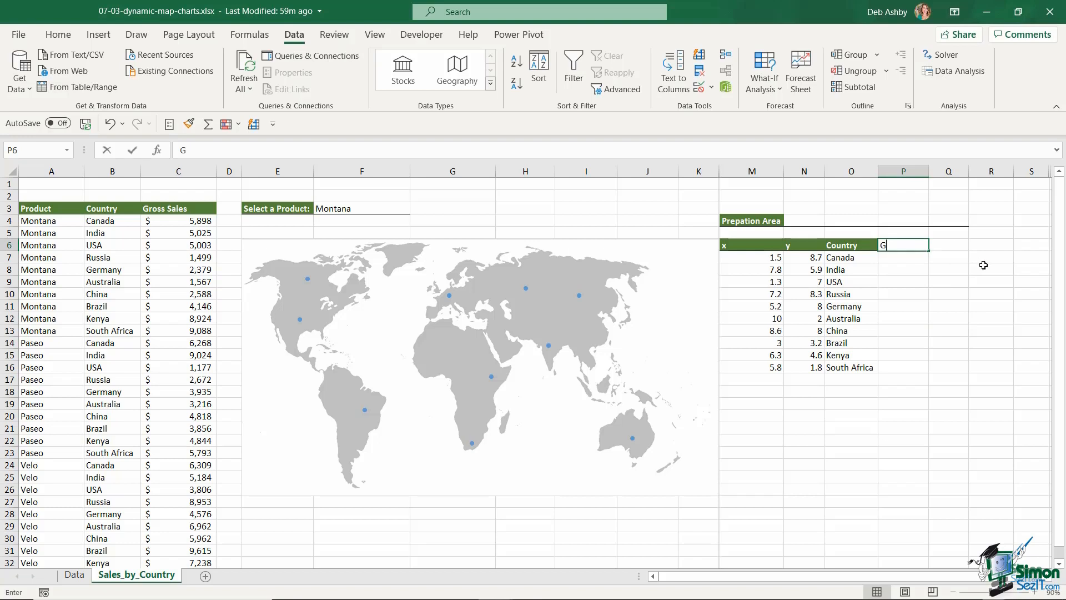
type("oess ")
type("ss Sales")
key("Return")
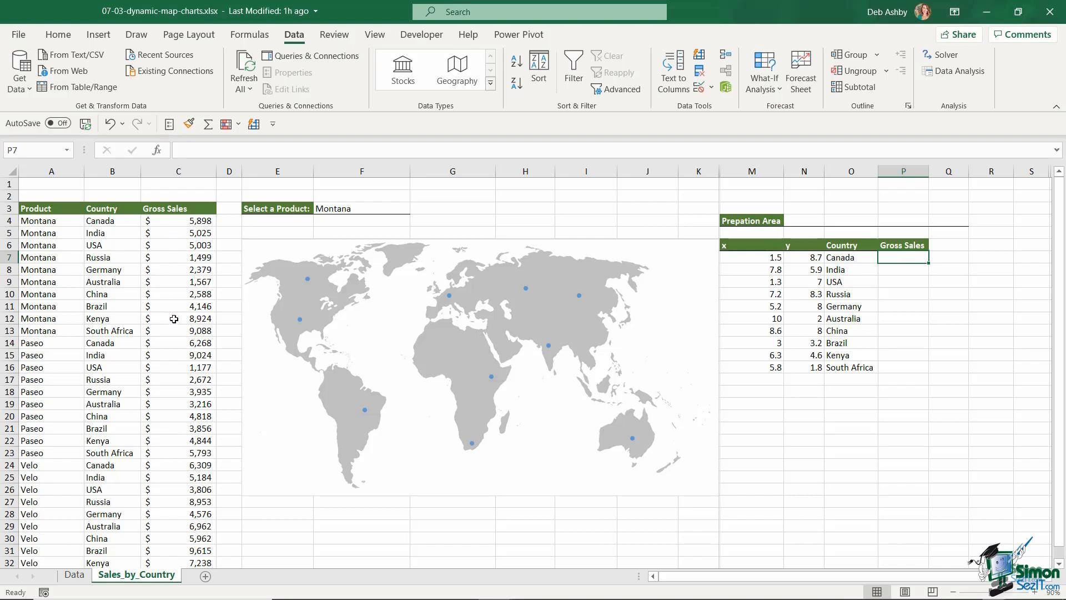
Start a SUMIFS formula in P7, below the Gross Sales header, with the absolute sum range $C$4:$C$33.
left_click(859, 259)
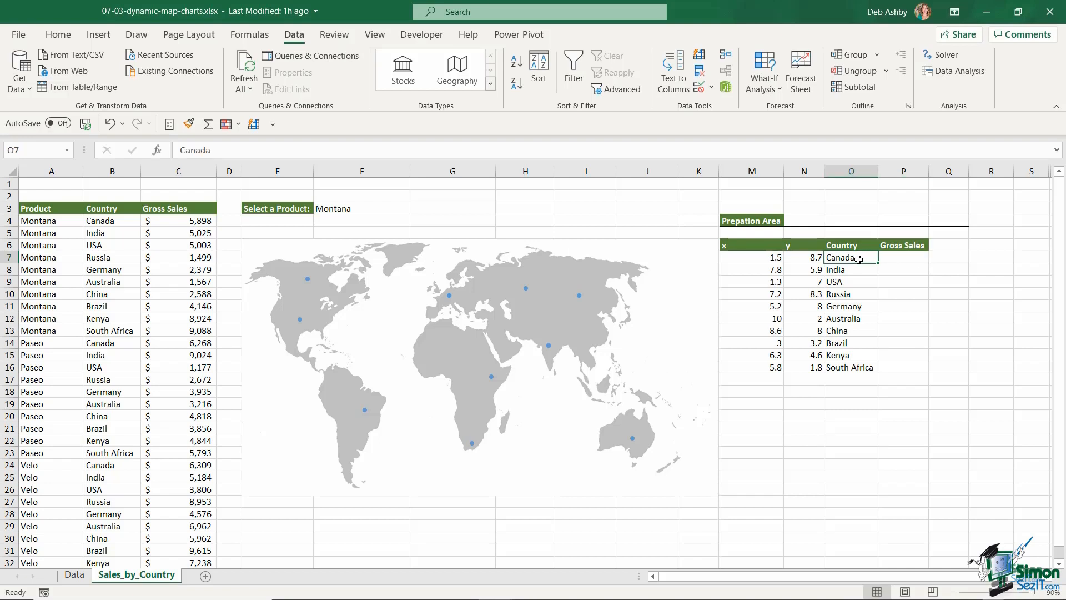
left_click(369, 210)
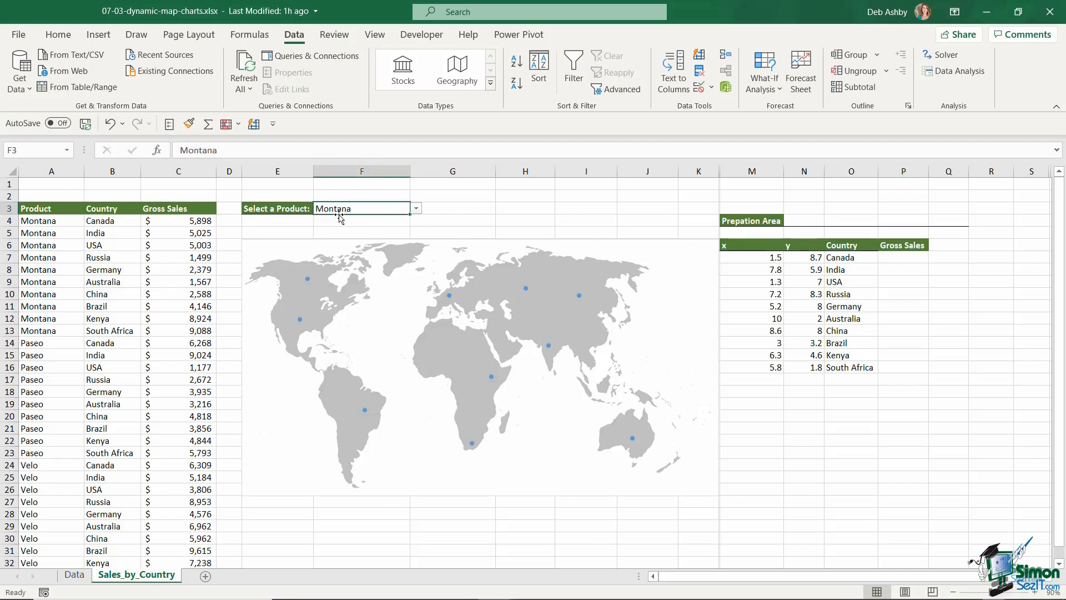
left_click(889, 261)
type("=SUMIFS")
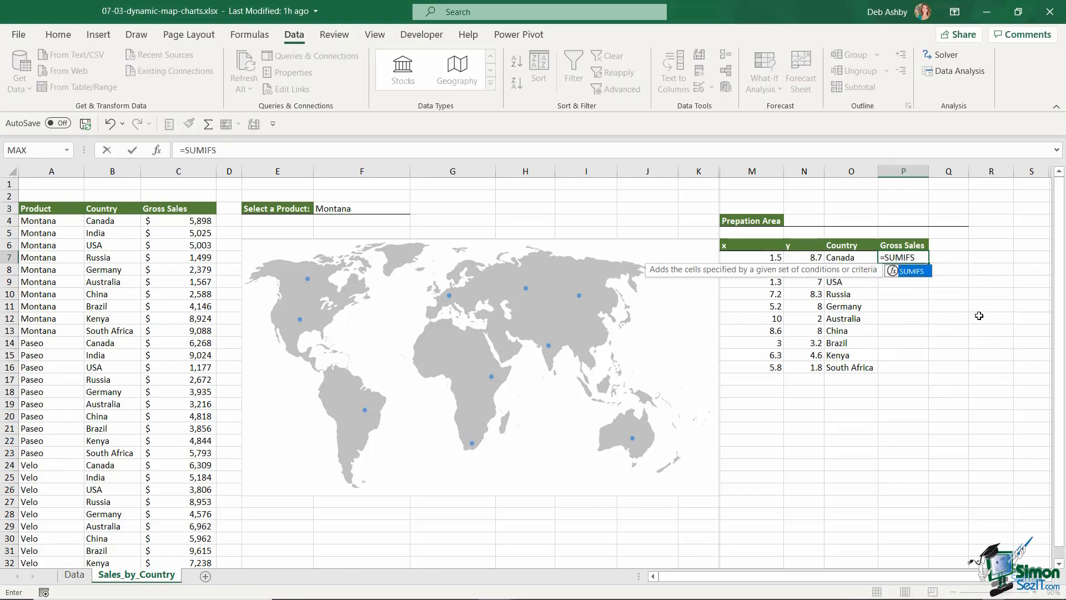
type("(")
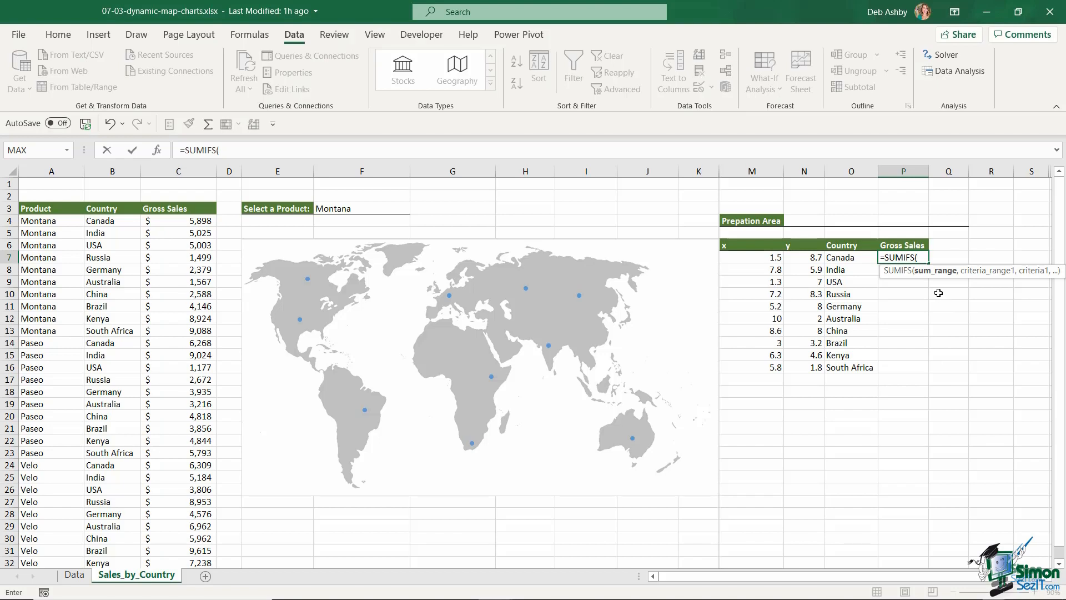
left_click(175, 220)
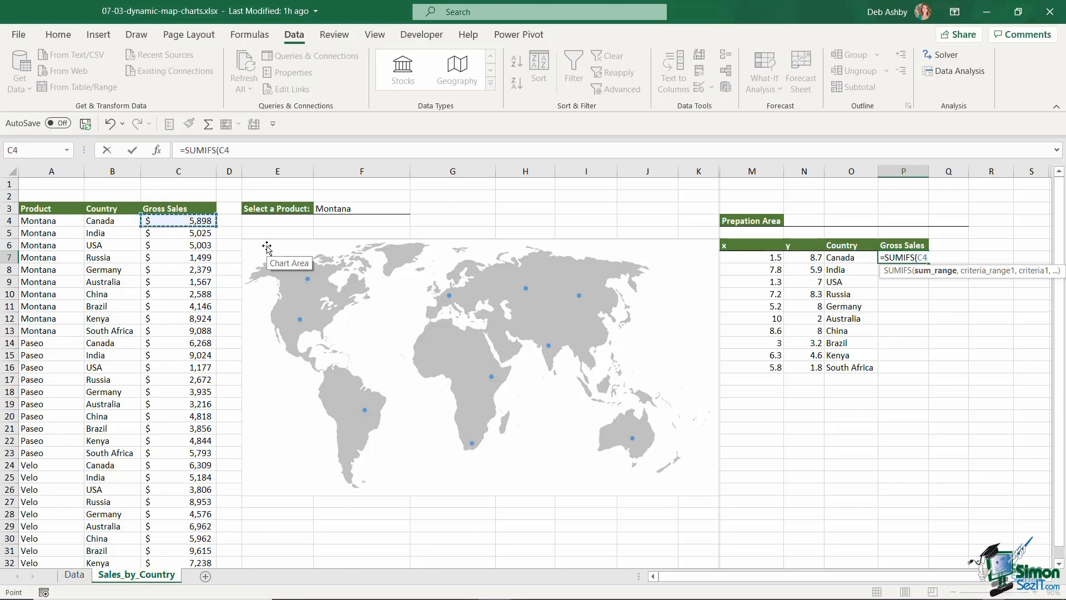
key("ctrl+shift+Down")
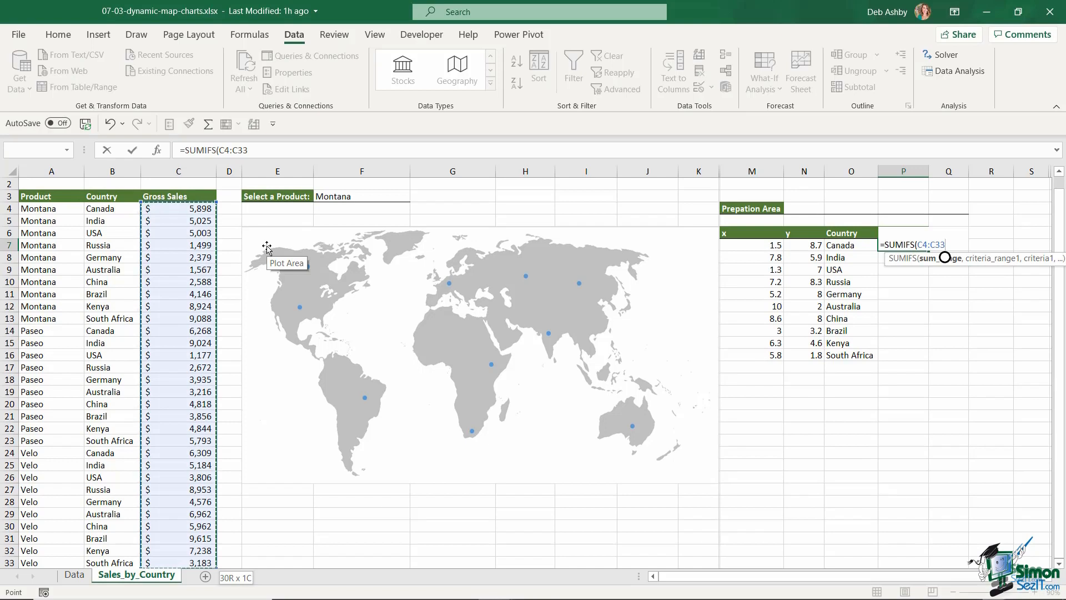
key("F4")
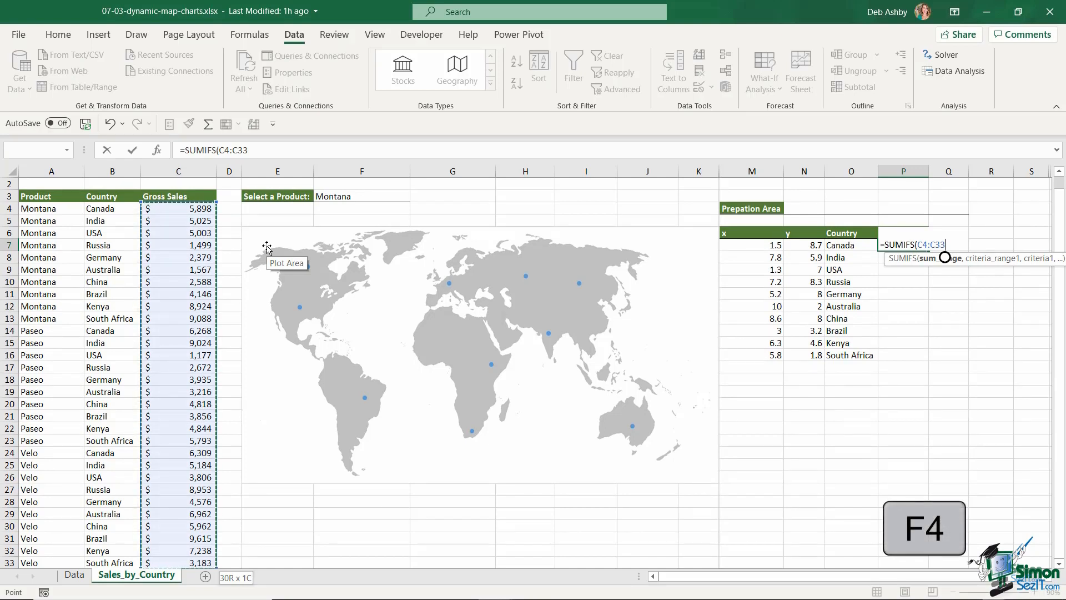
key("F4")
type(",")
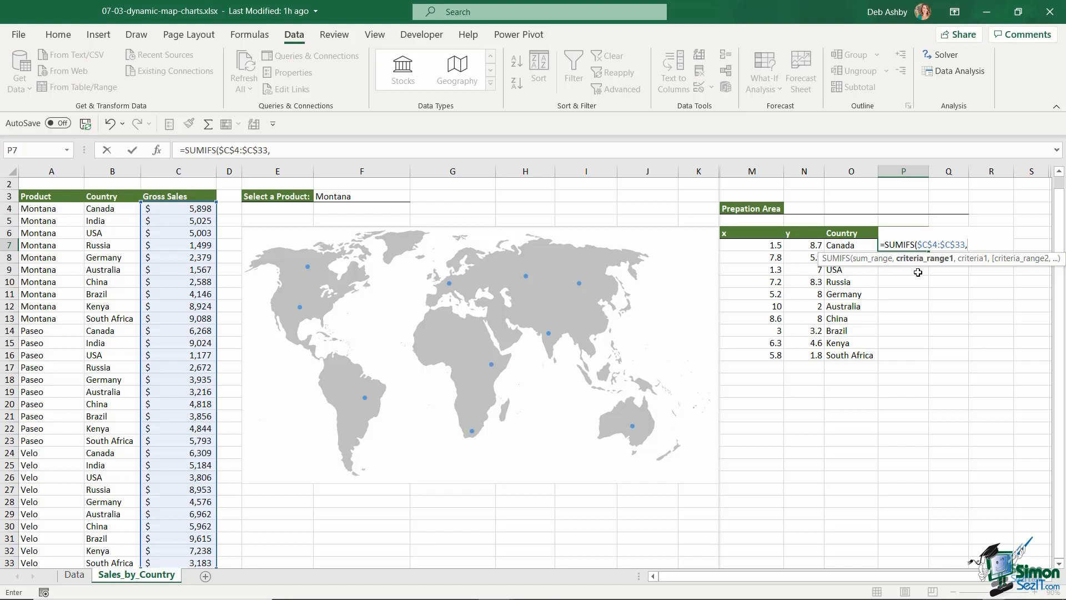
Add the country condition to the SUMIFS formula, using criteria range $B$4:$B$33 and criterion O7.
left_click(108, 209)
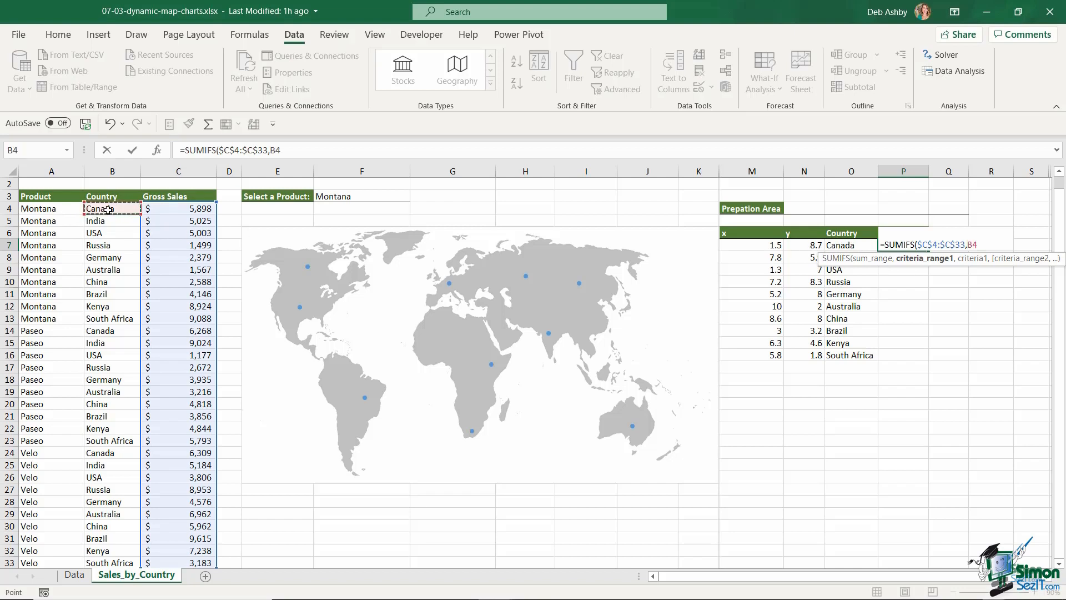
key("ctrl+shift+Down")
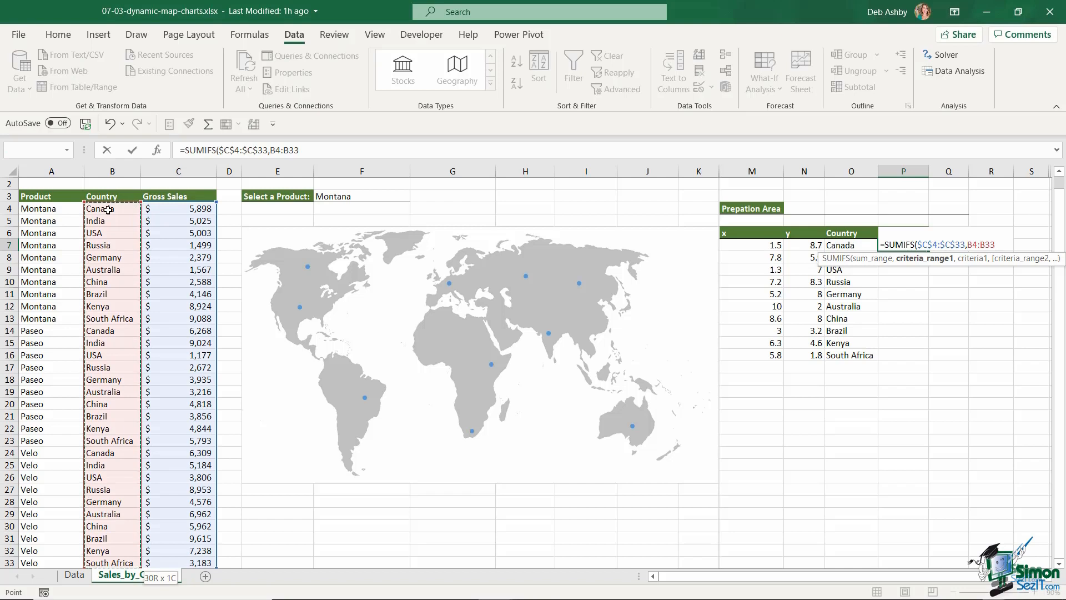
key("F4")
type(",")
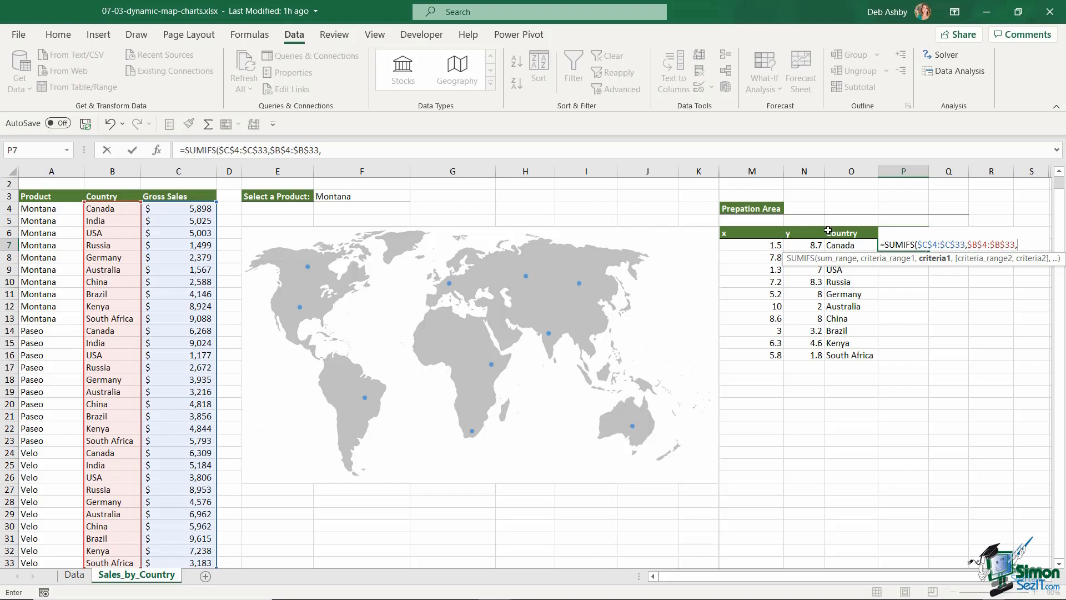
left_click(848, 246)
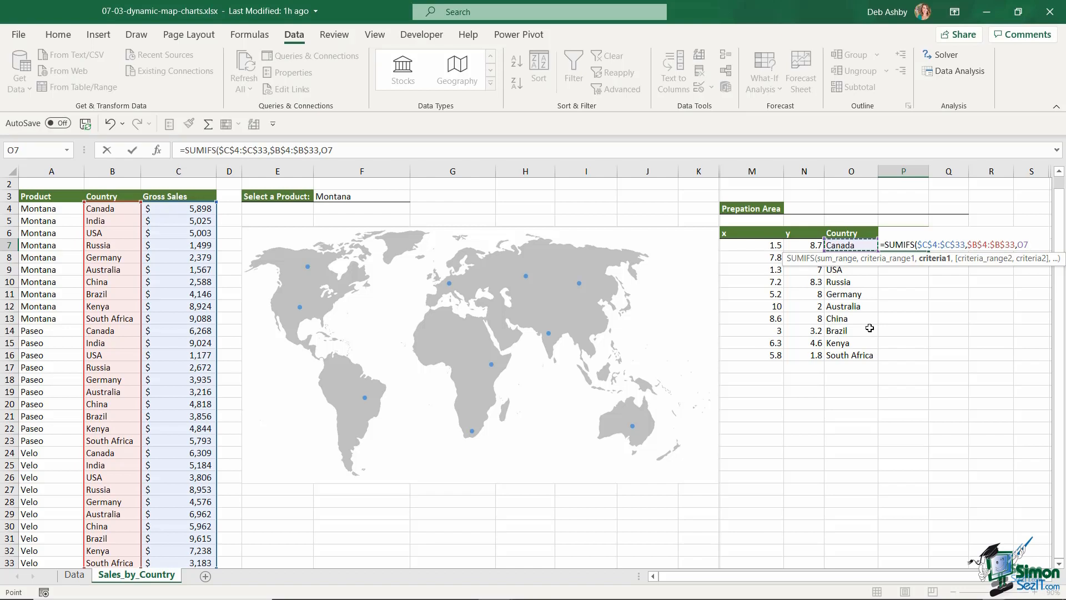
type(",")
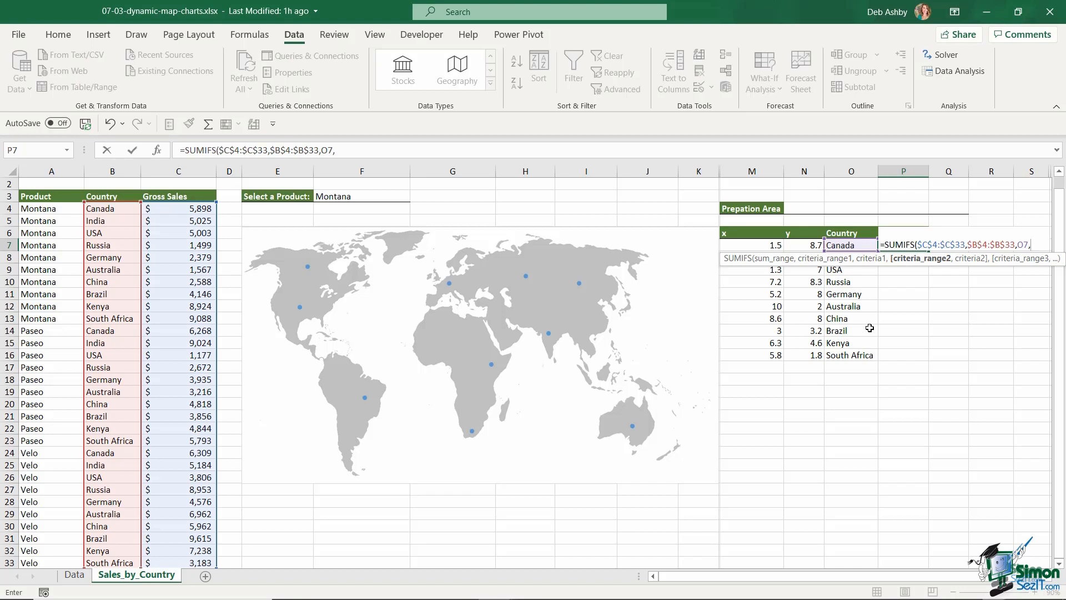
Complete the SUMIFS formula with product criteria range $A$4:$A$33 and criterion $F$3, and fill it down to P16.
left_click(61, 210)
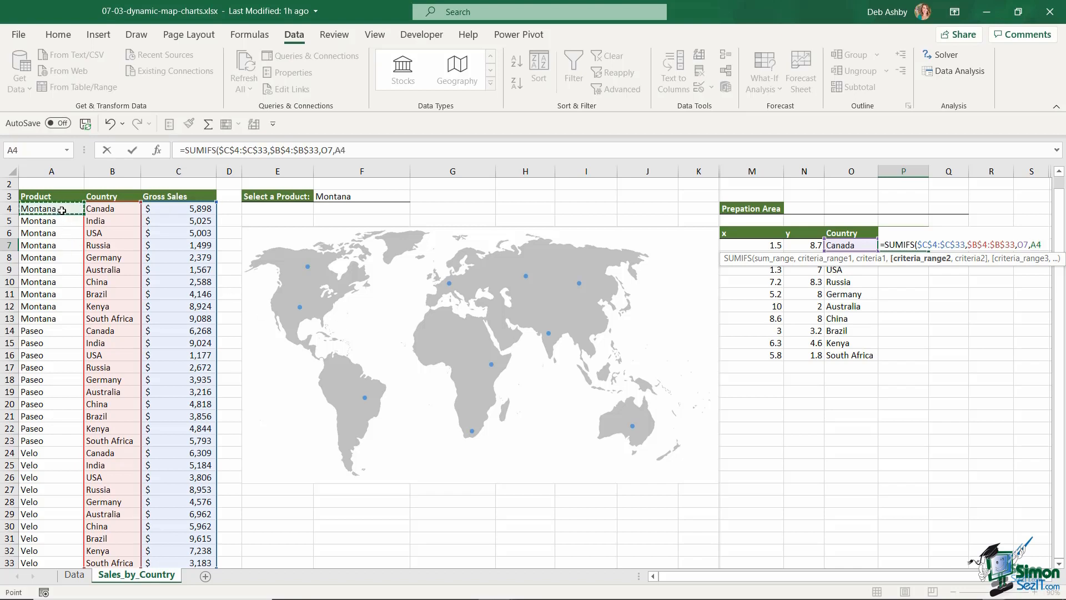
key("ctrl+shift+Down")
key("F4")
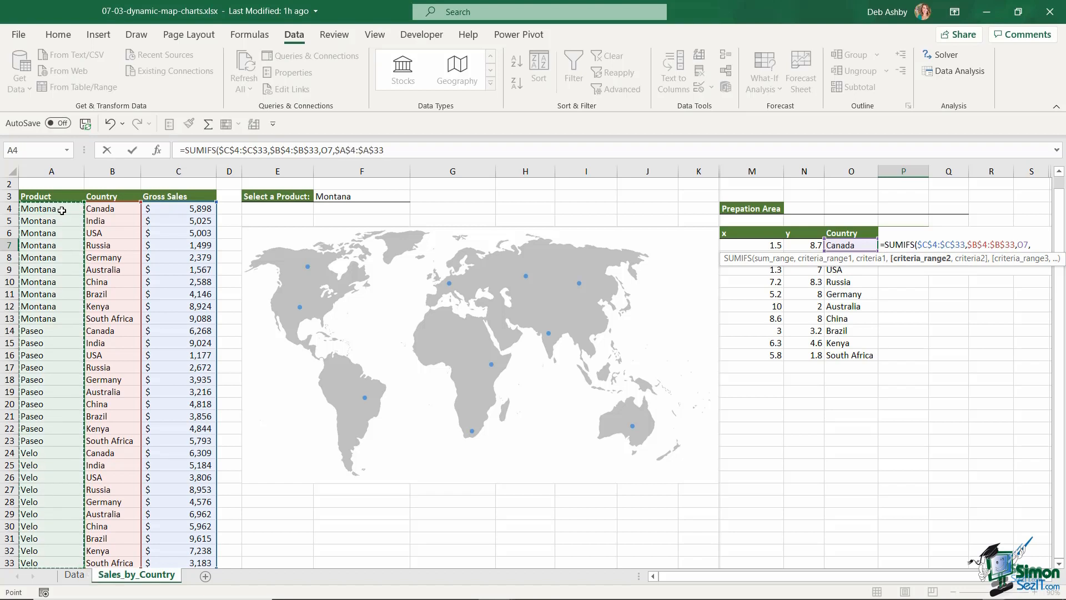
type(",")
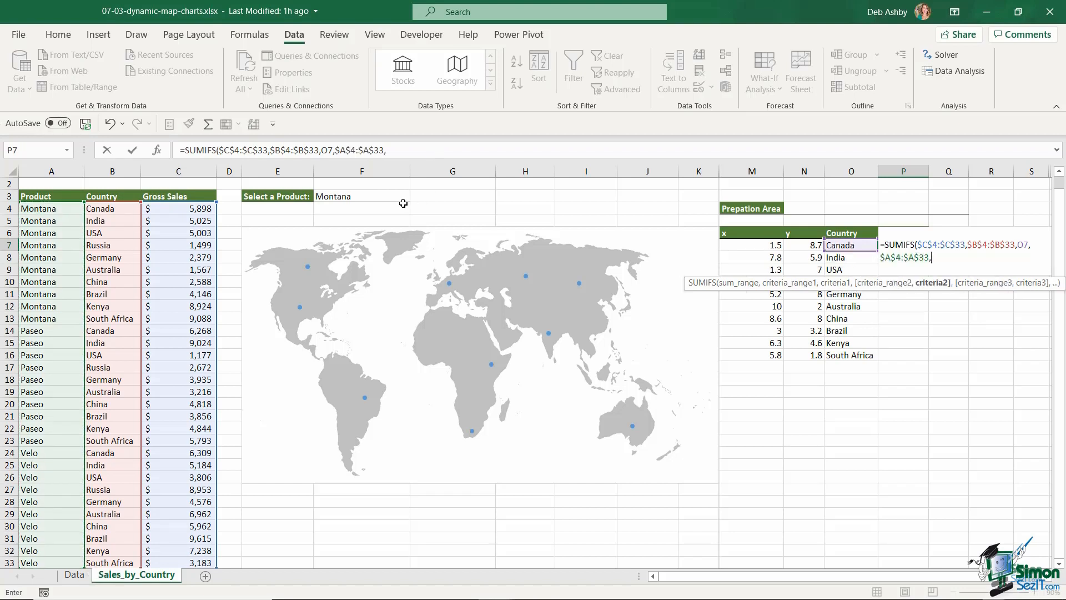
left_click(388, 196)
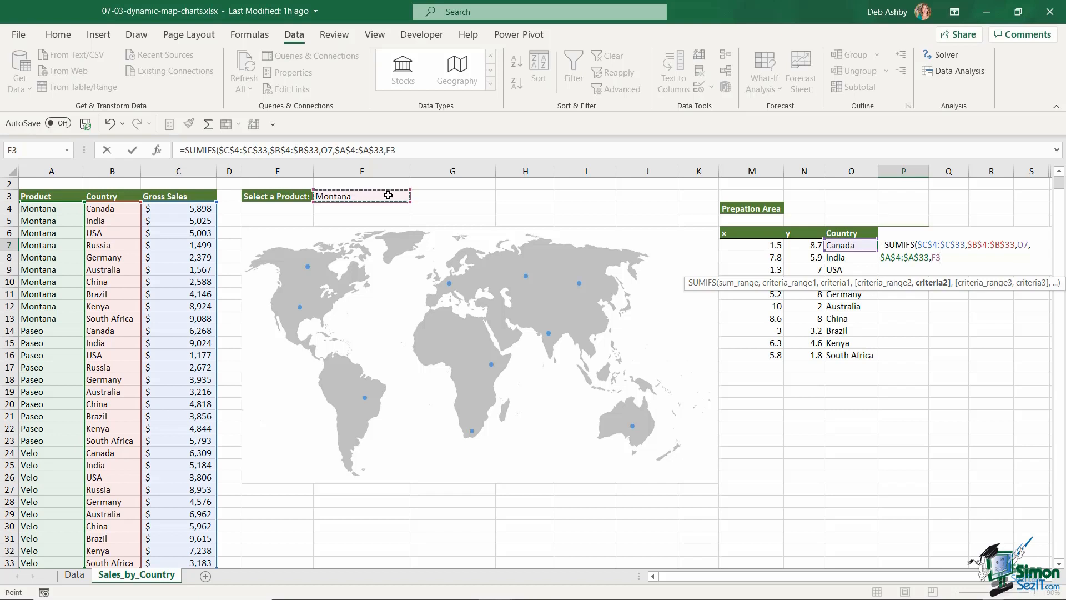
key("F4")
type(")")
key("Return")
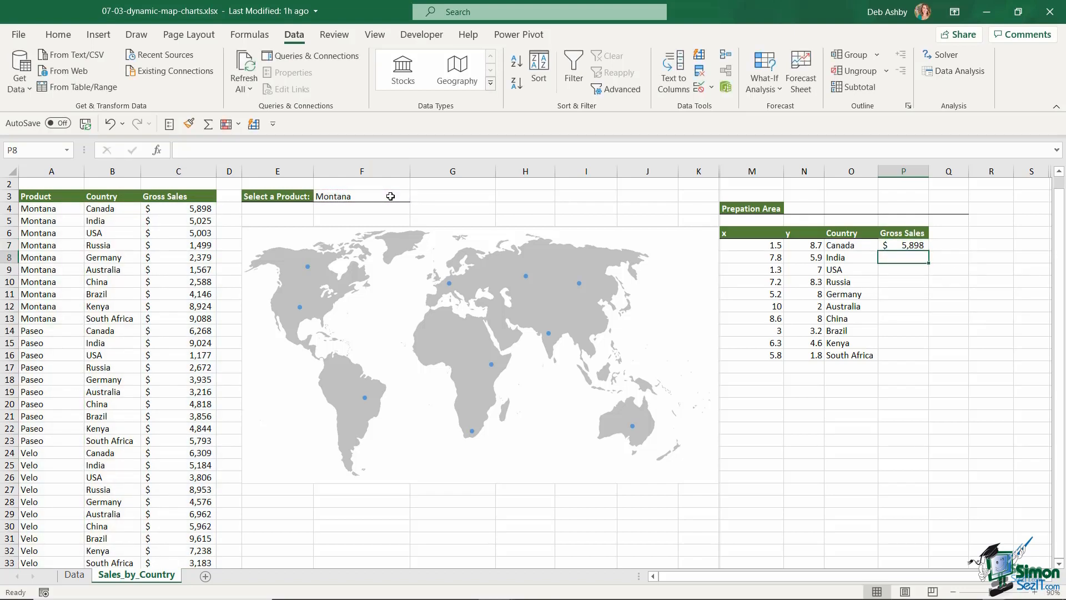
left_click(916, 246)
left_click_drag(928, 250, 930, 358)
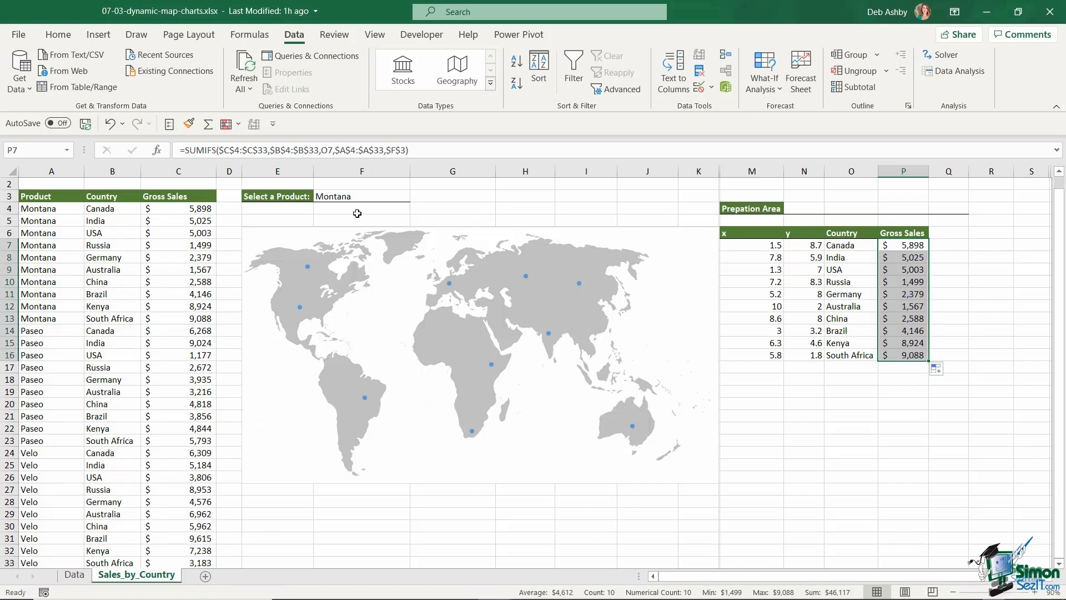
Test the Gross Sales formulas by choosing Paseo and finally Velo as the product in F3.
left_click(353, 198)
left_click(416, 197)
left_click(363, 220)
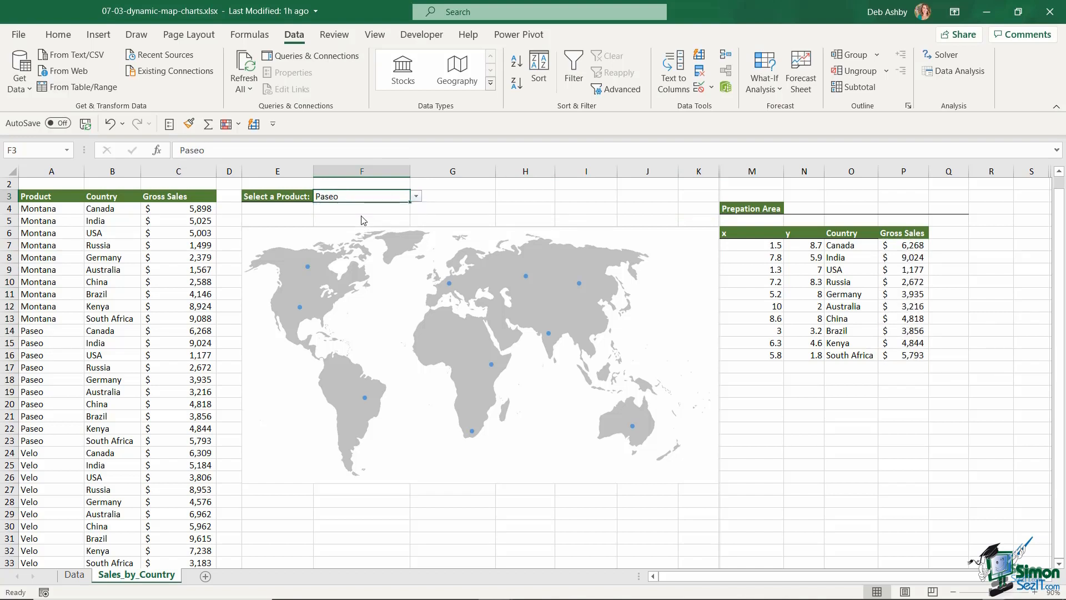
left_click(417, 197)
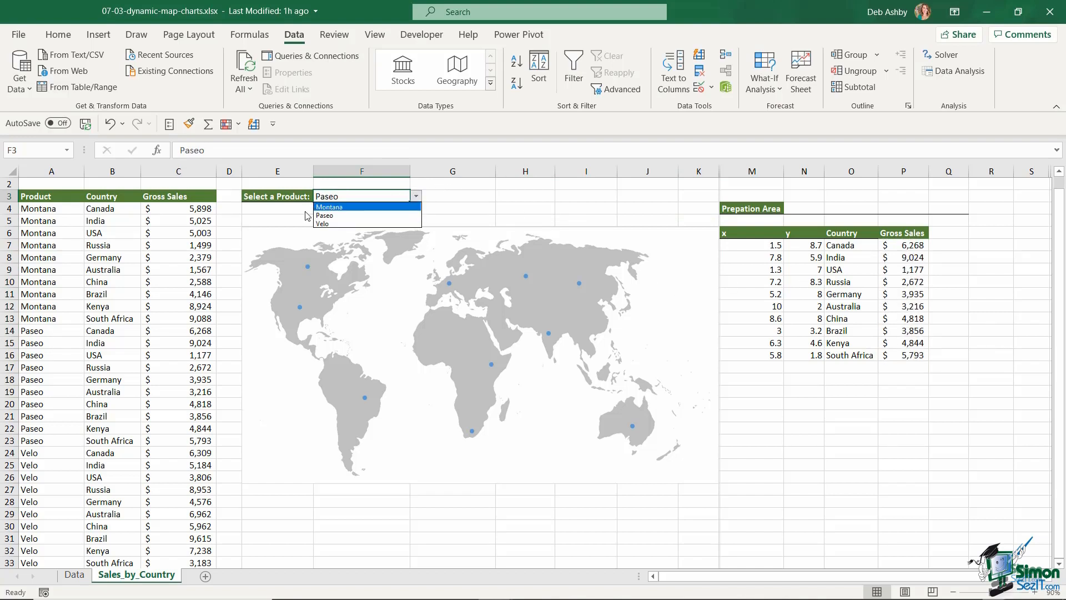
left_click(326, 231)
left_click_drag(904, 245, 907, 355)
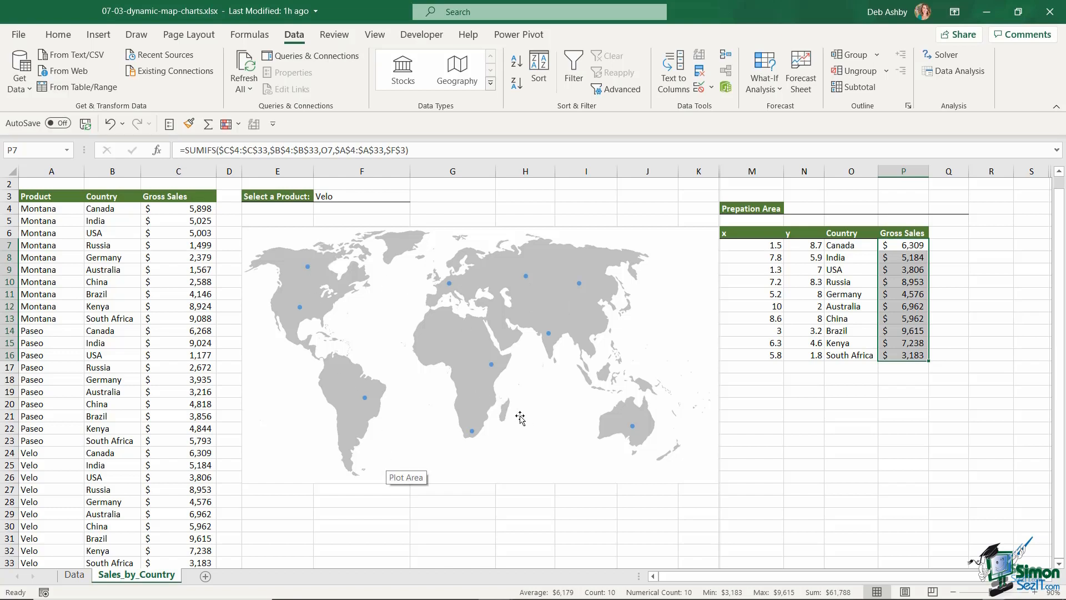
Change the world map chart's type from Scatter to Bubble.
left_click(594, 235)
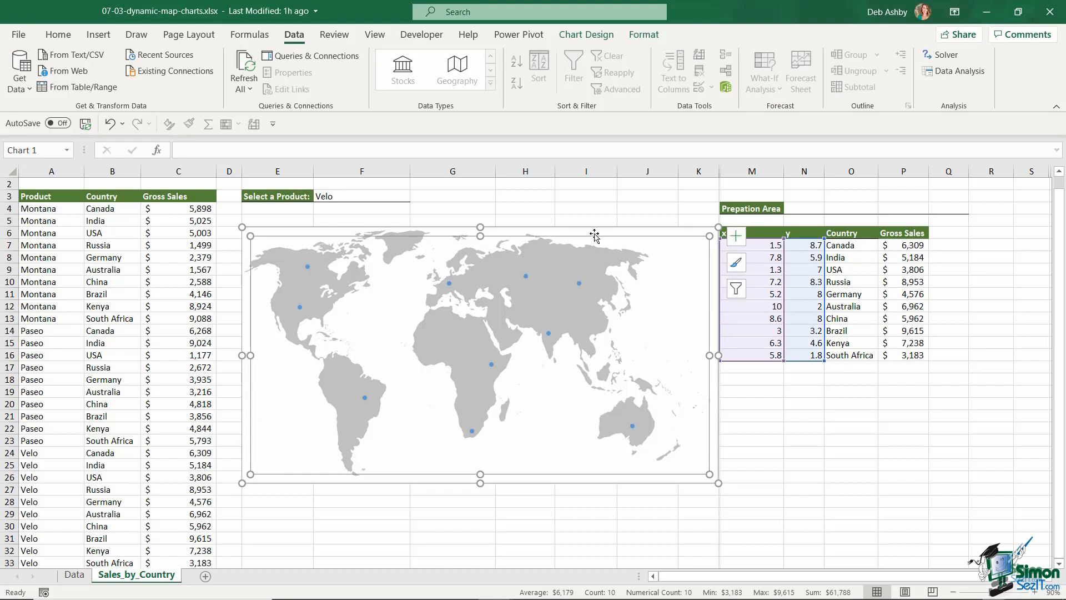
left_click(594, 233)
right_click(594, 233)
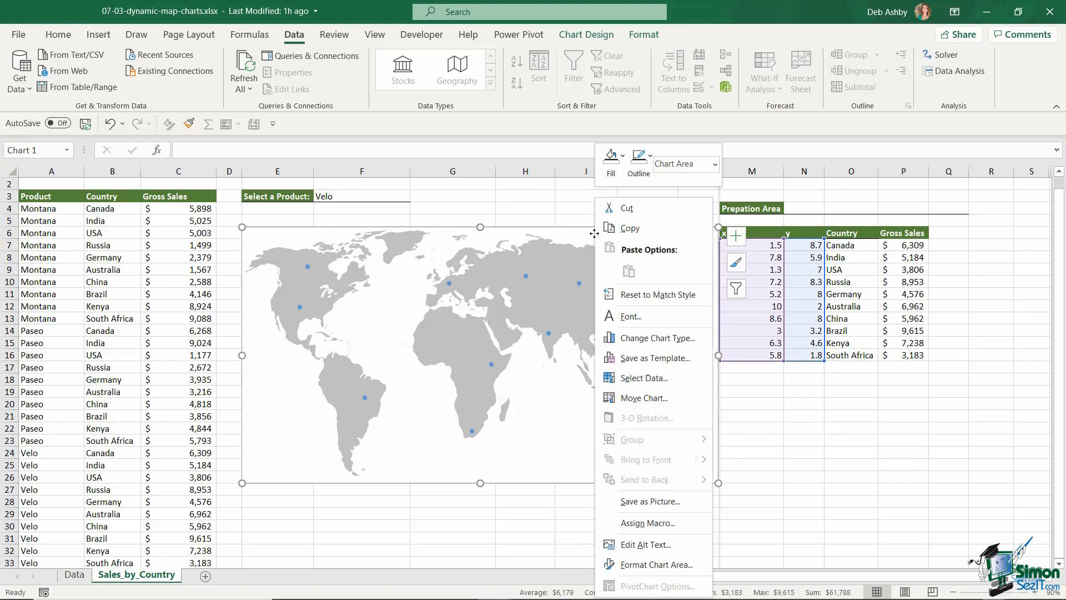
left_click(631, 342)
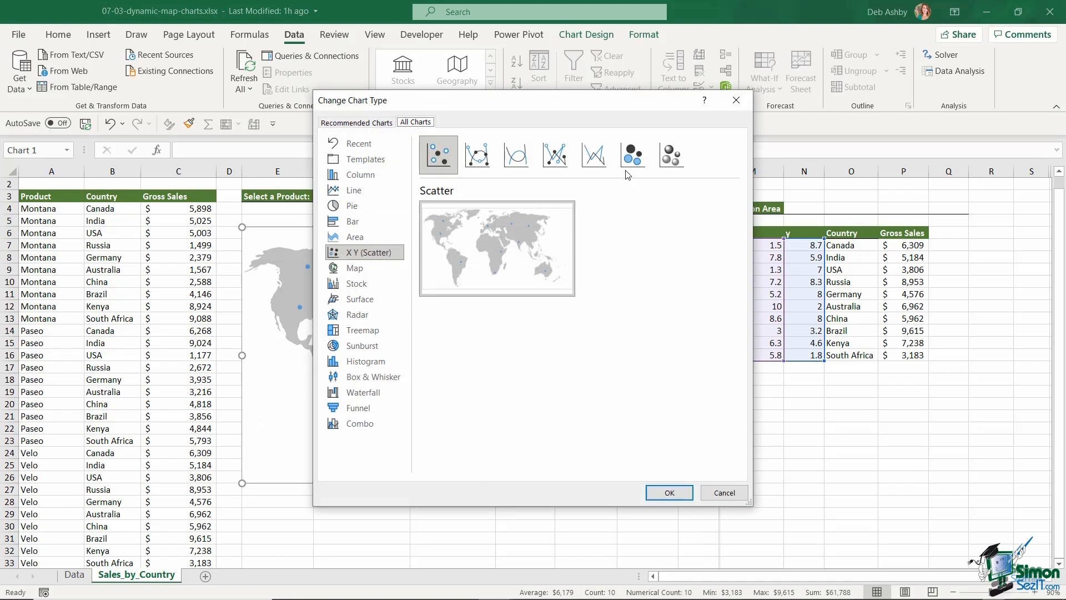
left_click(625, 156)
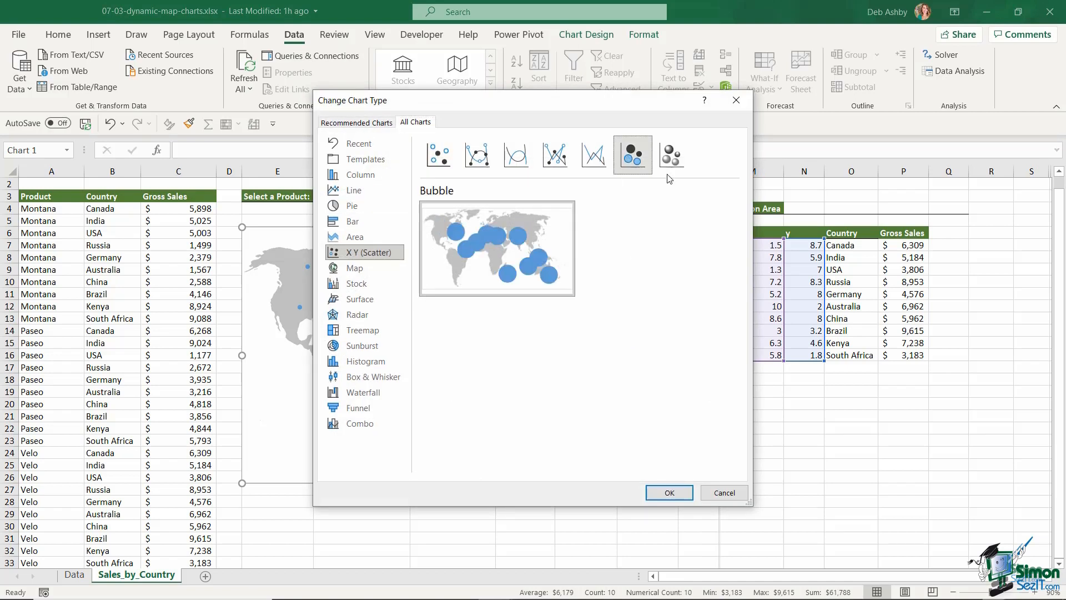
left_click(669, 493)
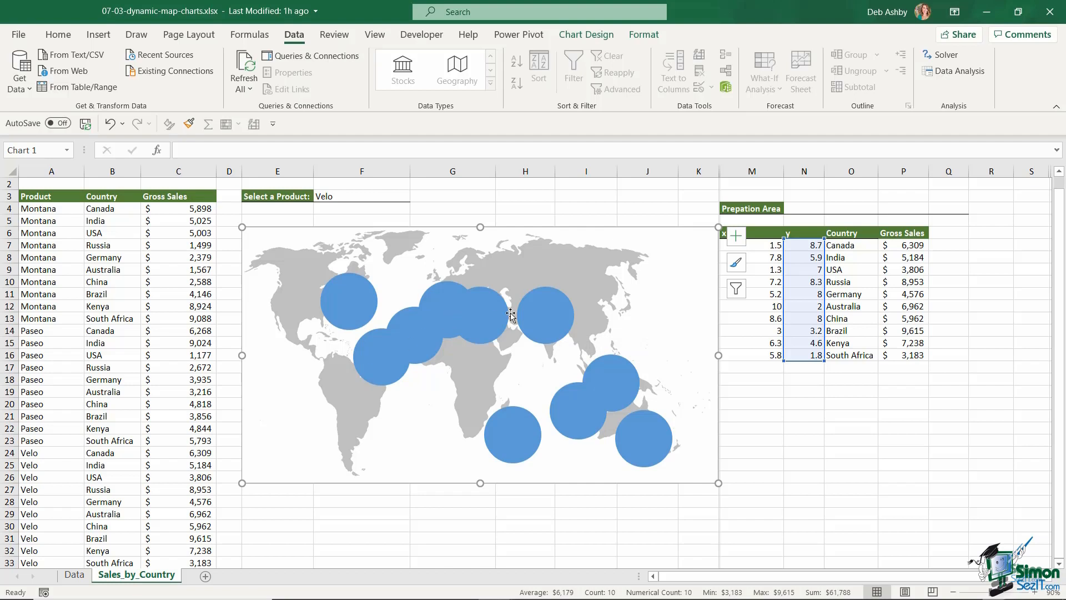
Edit the position series in the chart's data source and set its X values to Sales_by_Country!$M$7:$M$16.
left_click(543, 311)
right_click(544, 312)
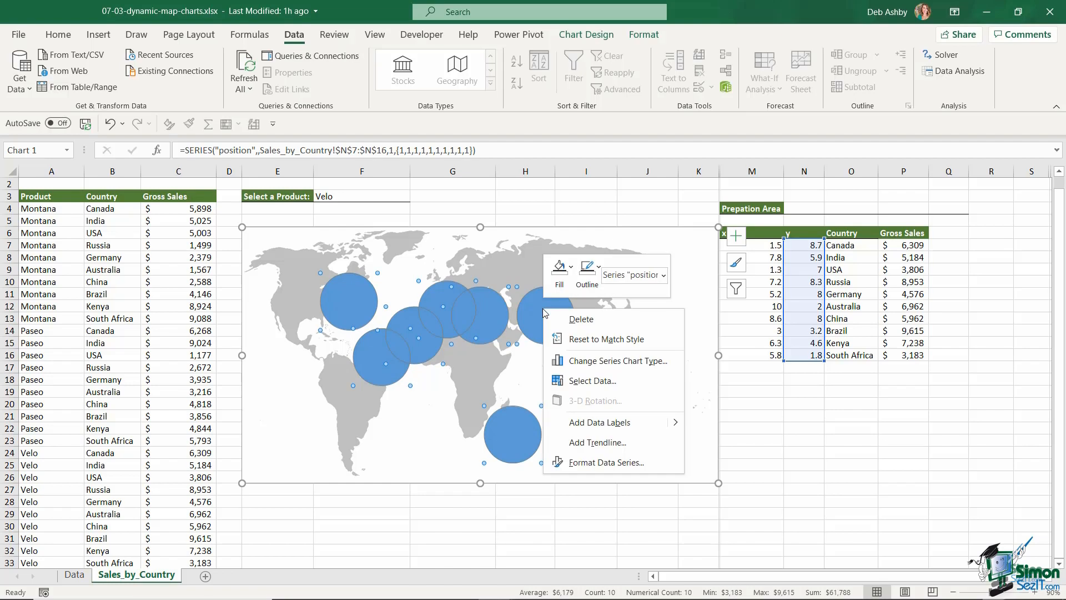
left_click(599, 383)
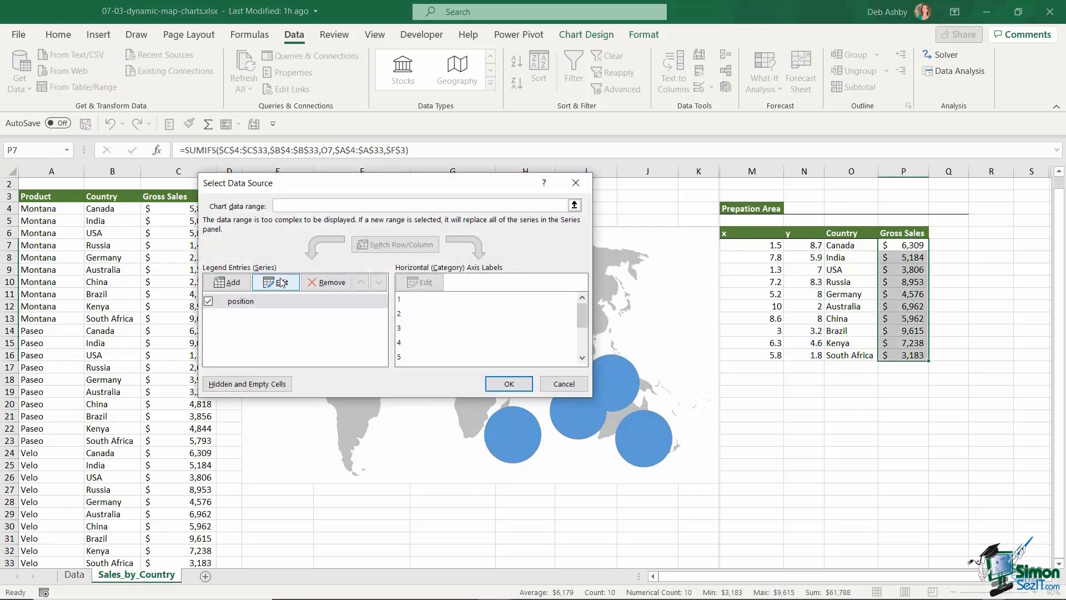
left_click(281, 282)
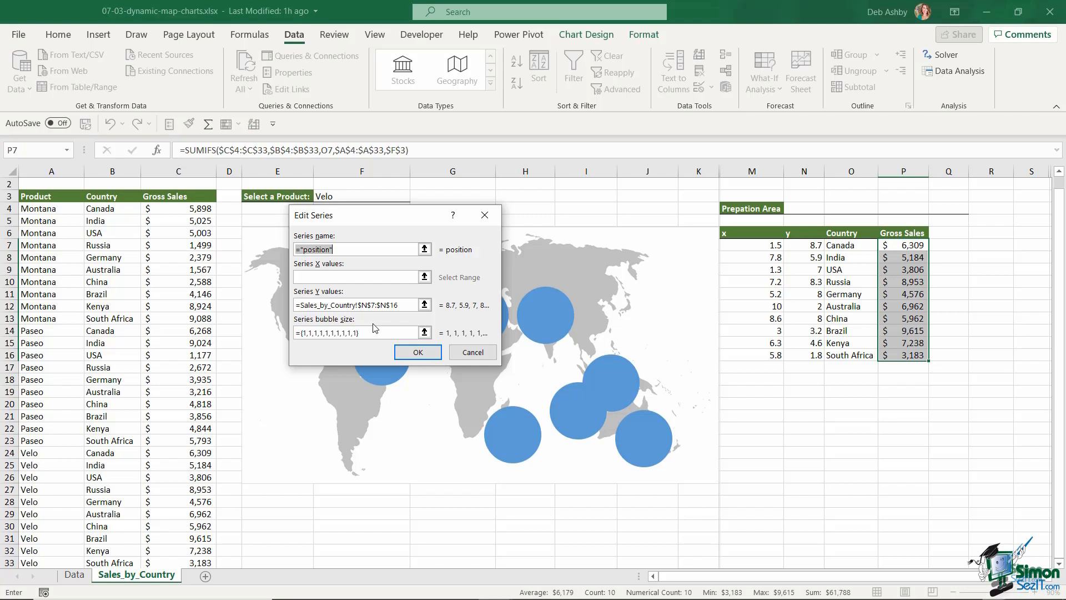
left_click(304, 277)
left_click_drag(749, 245, 747, 359)
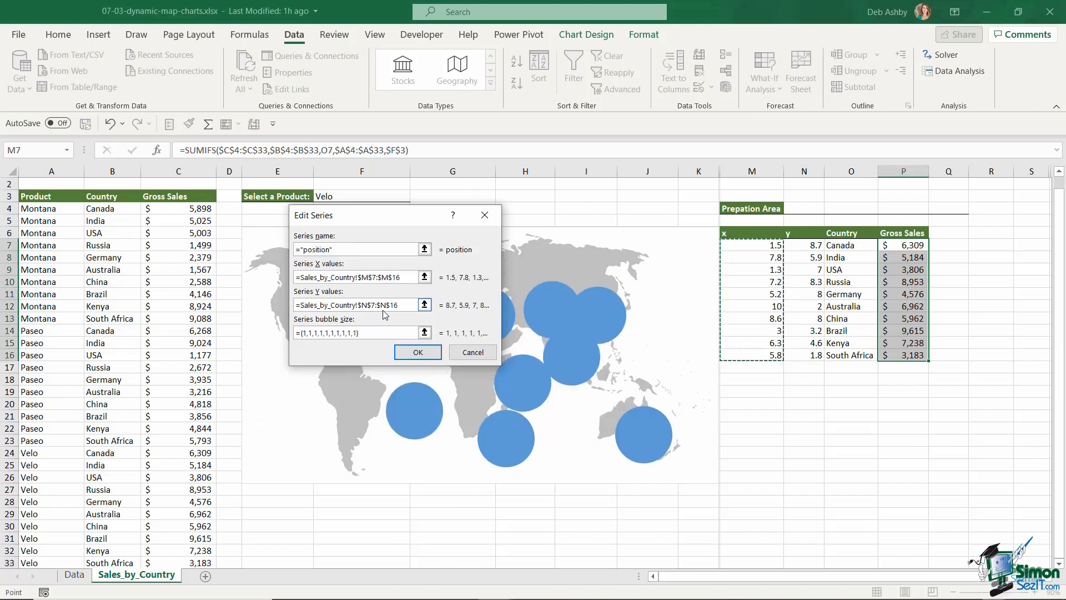
Set the position series' bubble size to the gross sales in $P$7:$P$16 and apply the data source changes.
left_click_drag(358, 332, 281, 329)
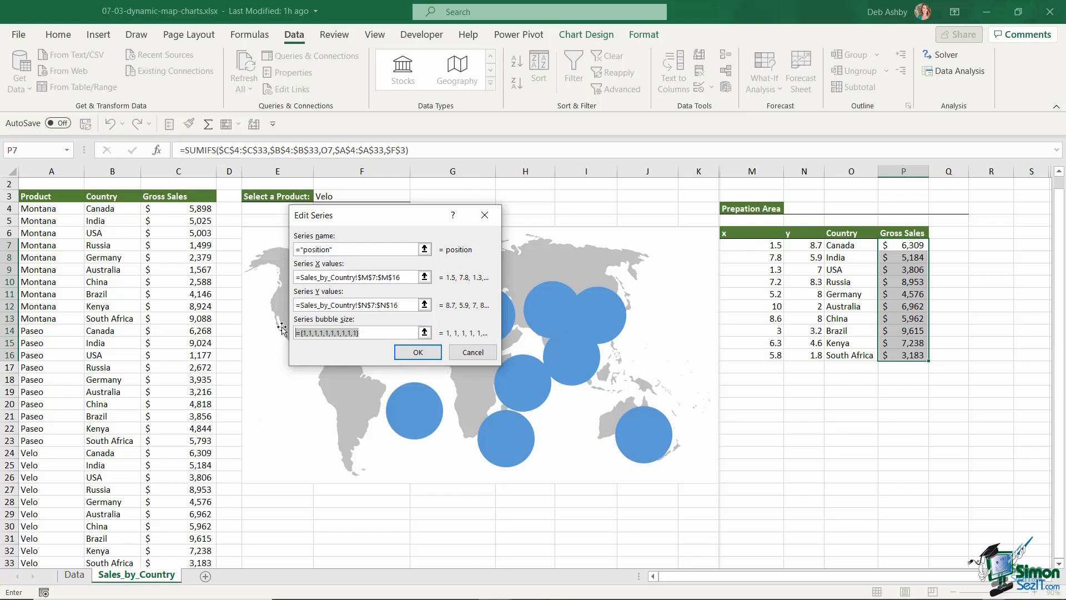
key("Delete")
left_click_drag(896, 245, 896, 356)
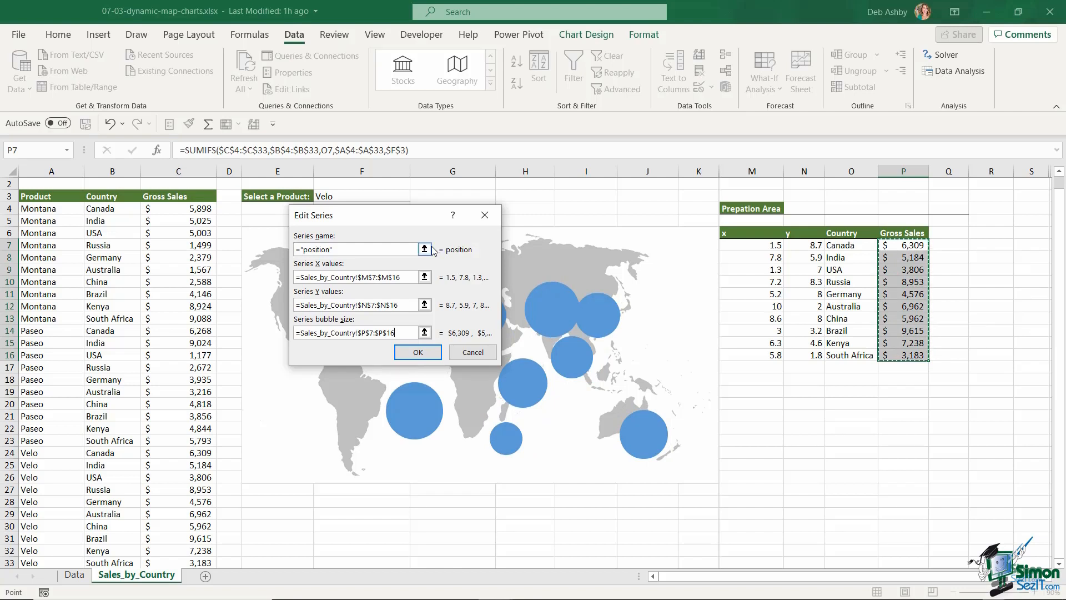
left_click(415, 354)
left_click(509, 384)
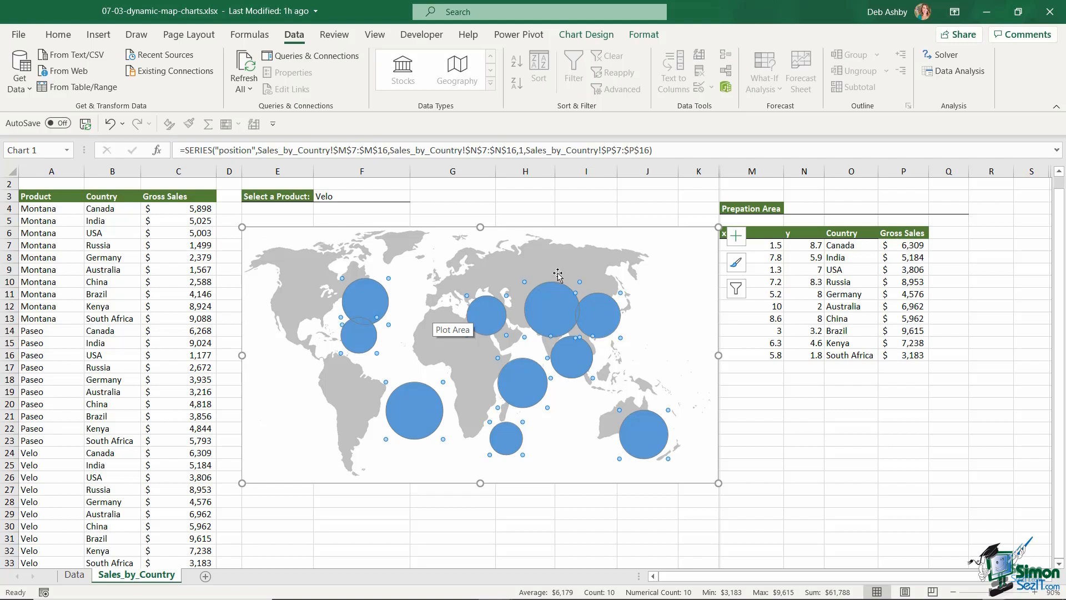
mouse_move(550, 303)
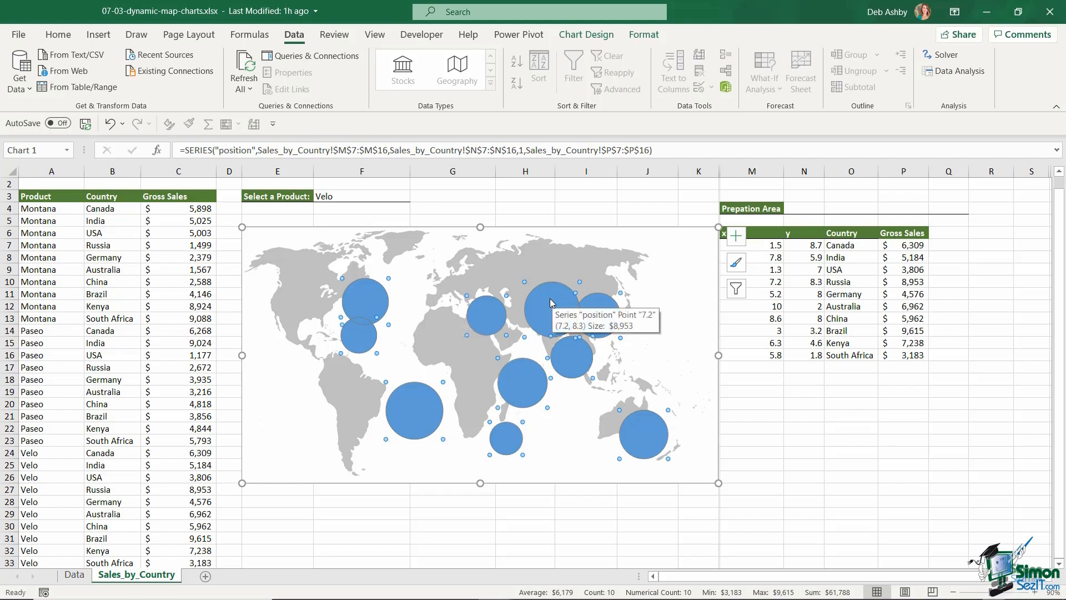
Scale the map chart's bubble size to 60 in the position series formatting.
right_click(550, 302)
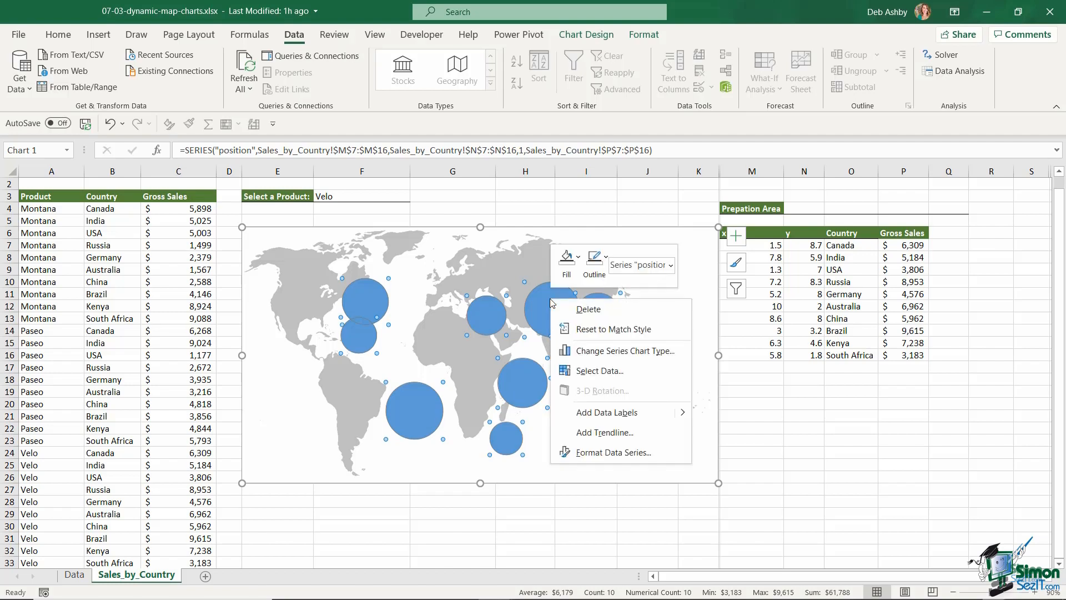
left_click(617, 452)
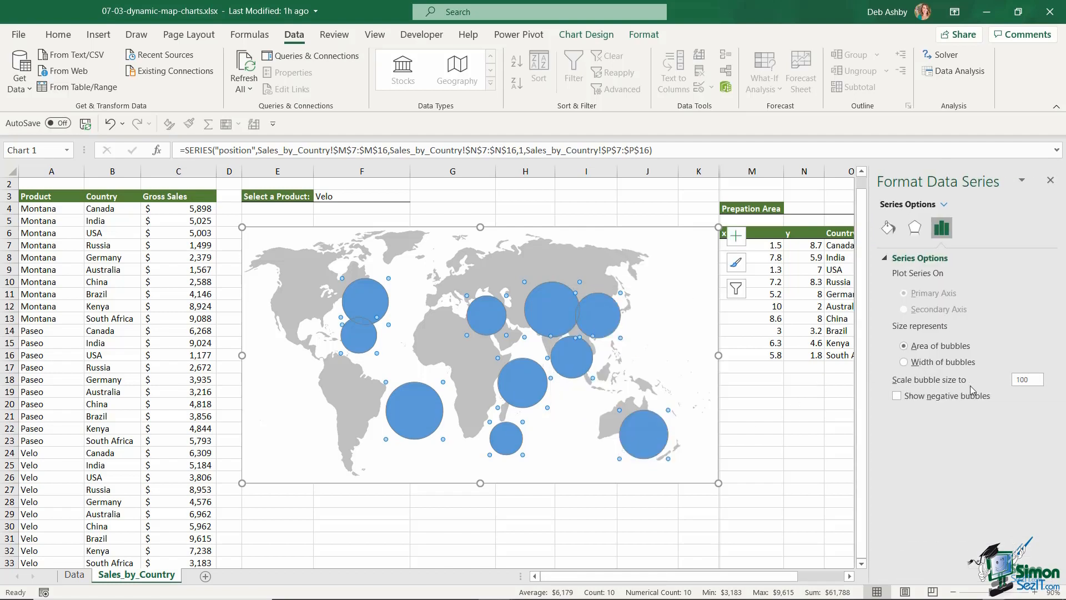
double_click(1036, 380)
type("60")
key("Return")
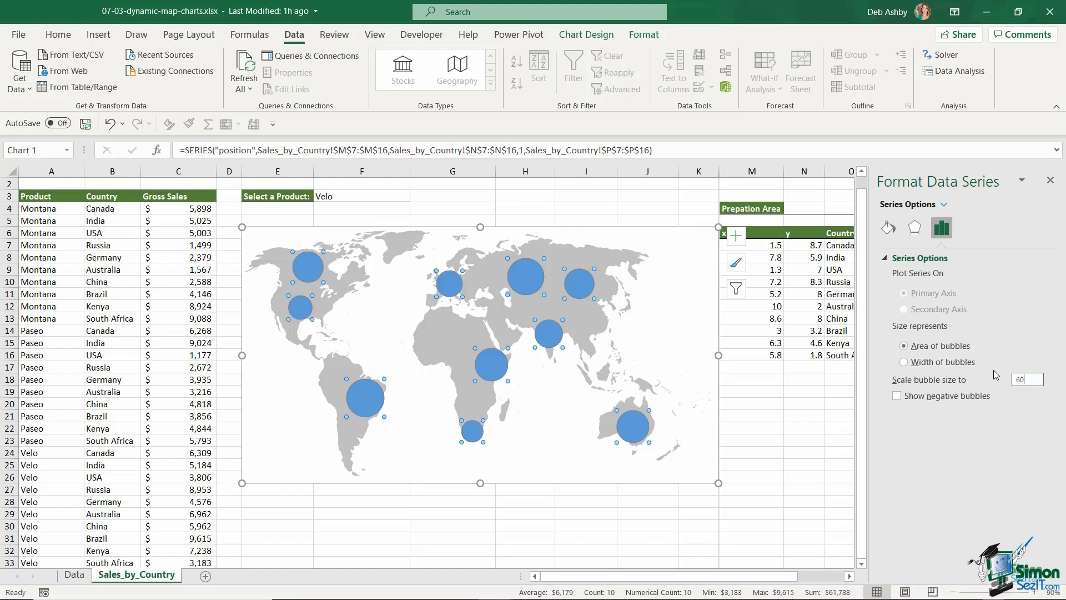
left_click(1050, 180)
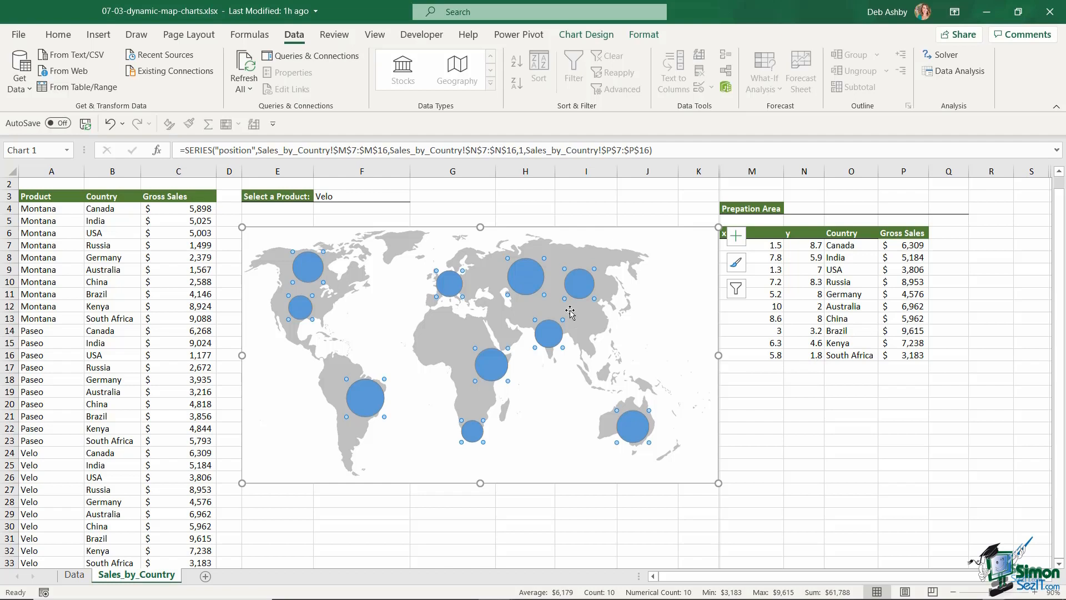
Add data labels to the map bubbles that show the bubble size instead of the Y value.
mouse_move(529, 285)
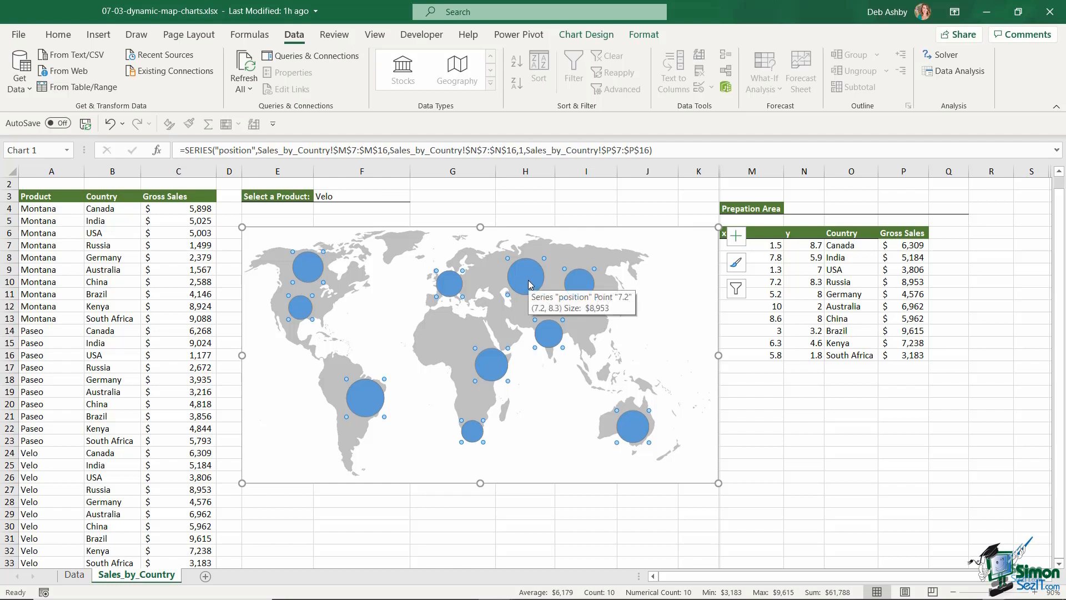
right_click(526, 282)
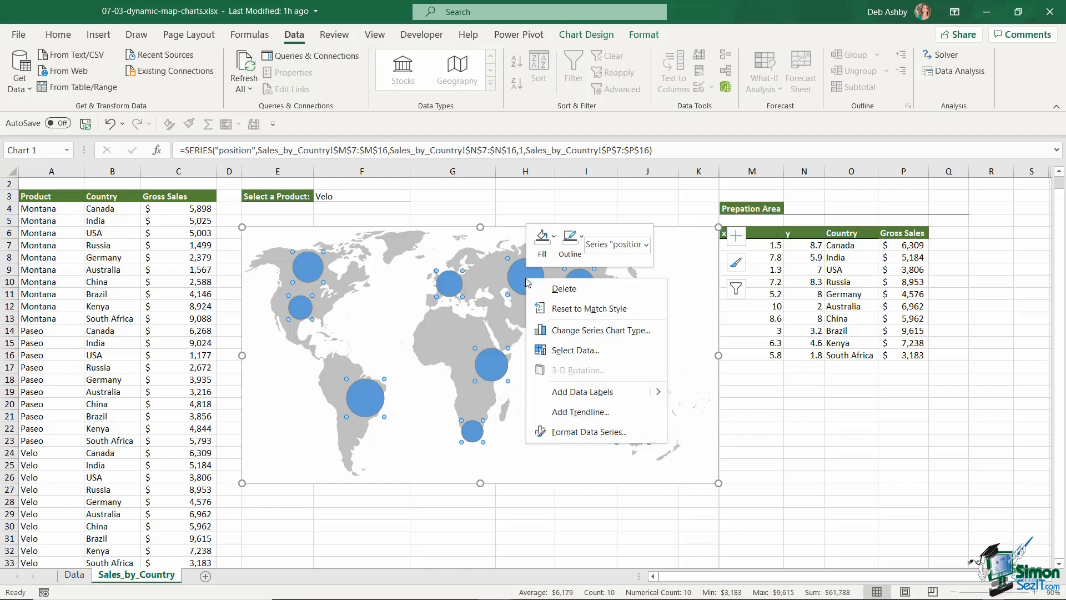
left_click(587, 392)
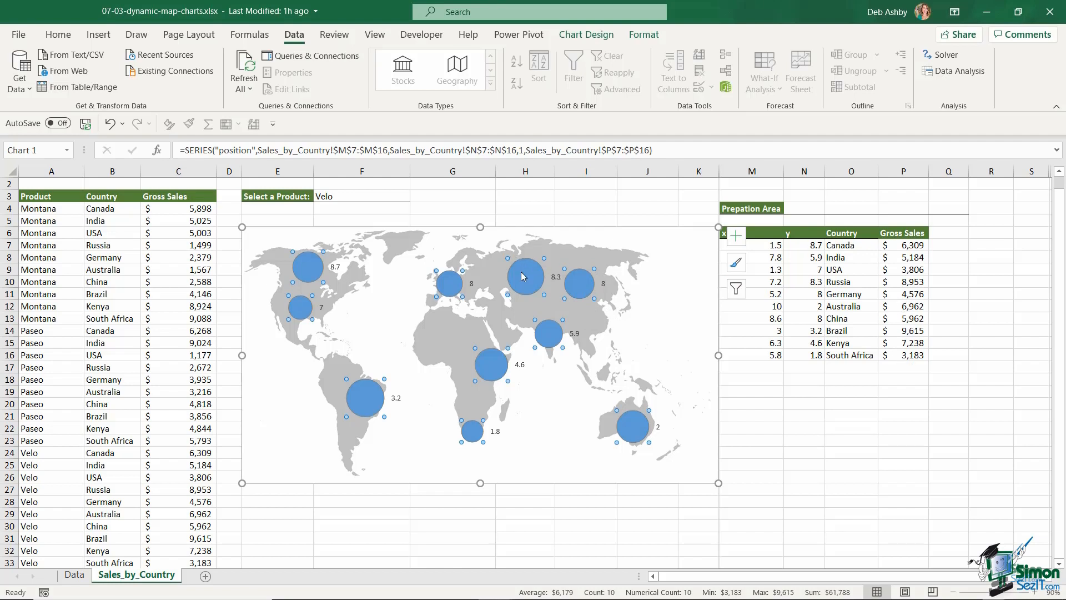
left_click(556, 278)
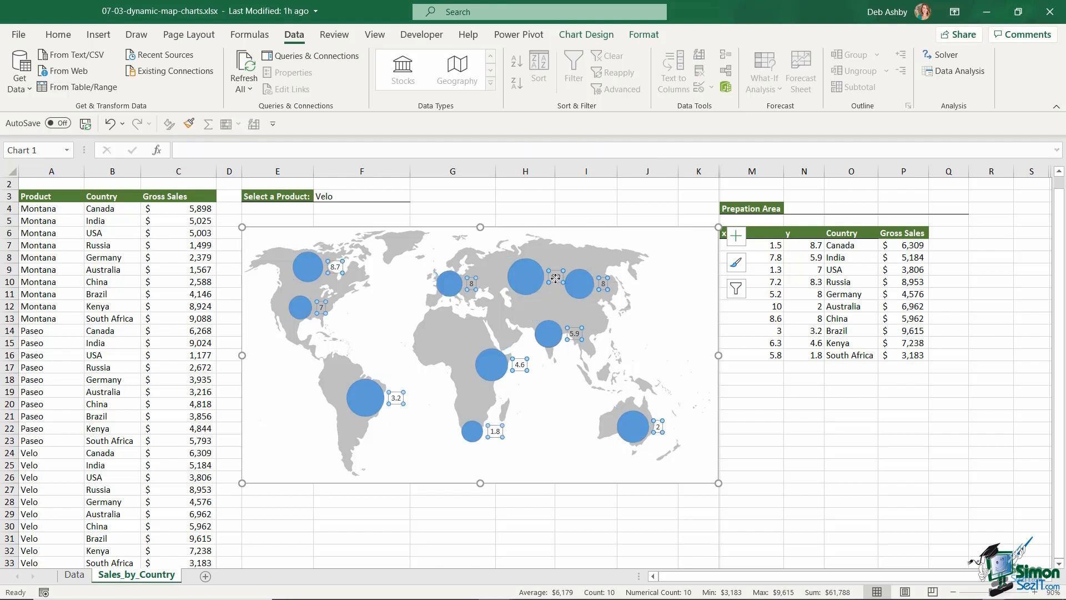
right_click(555, 278)
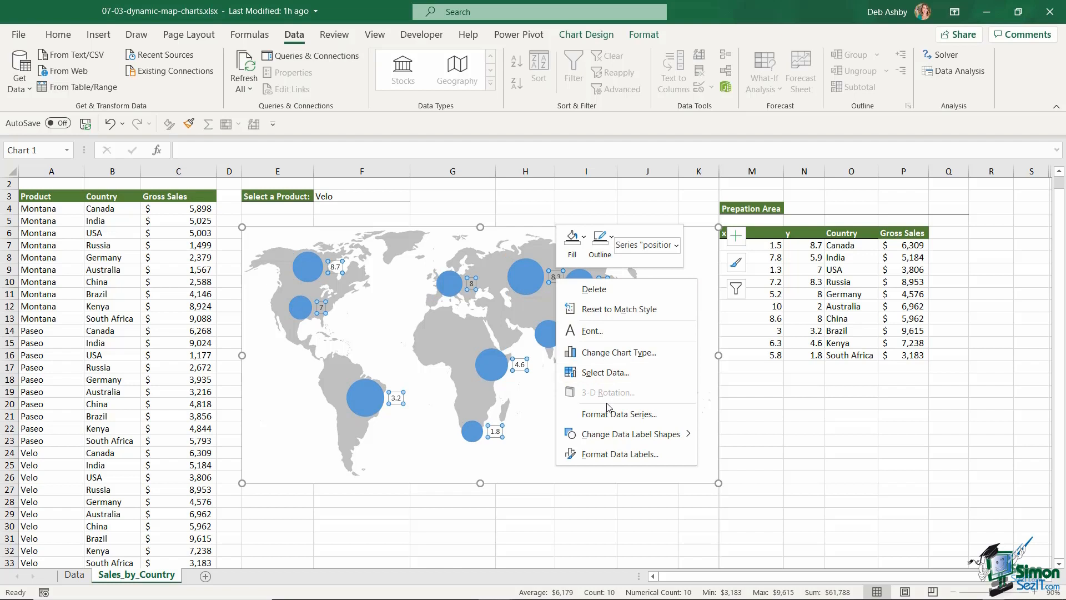
left_click(611, 451)
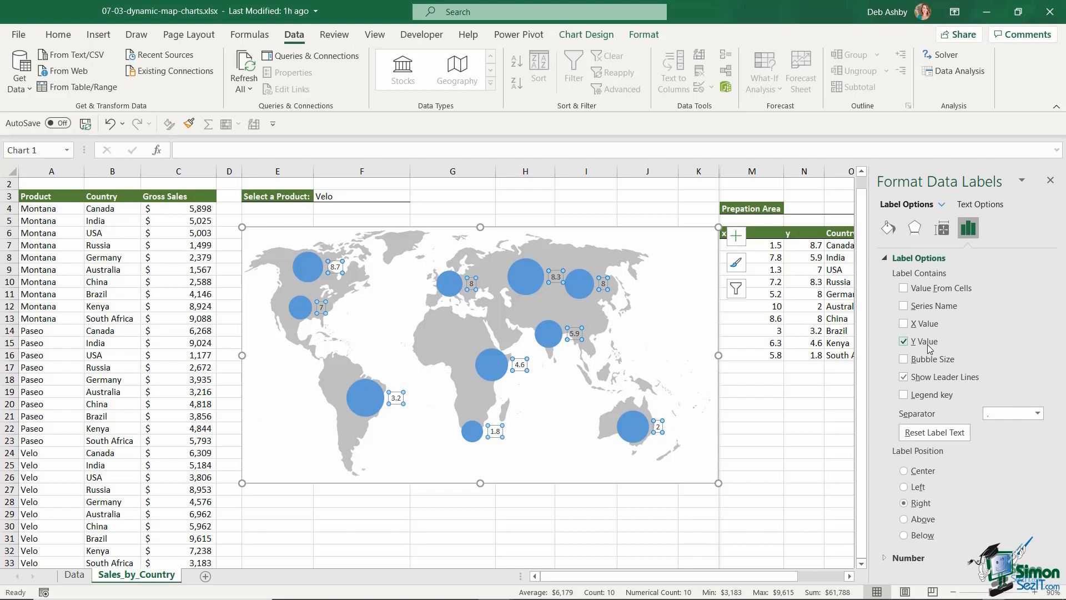
left_click(903, 341)
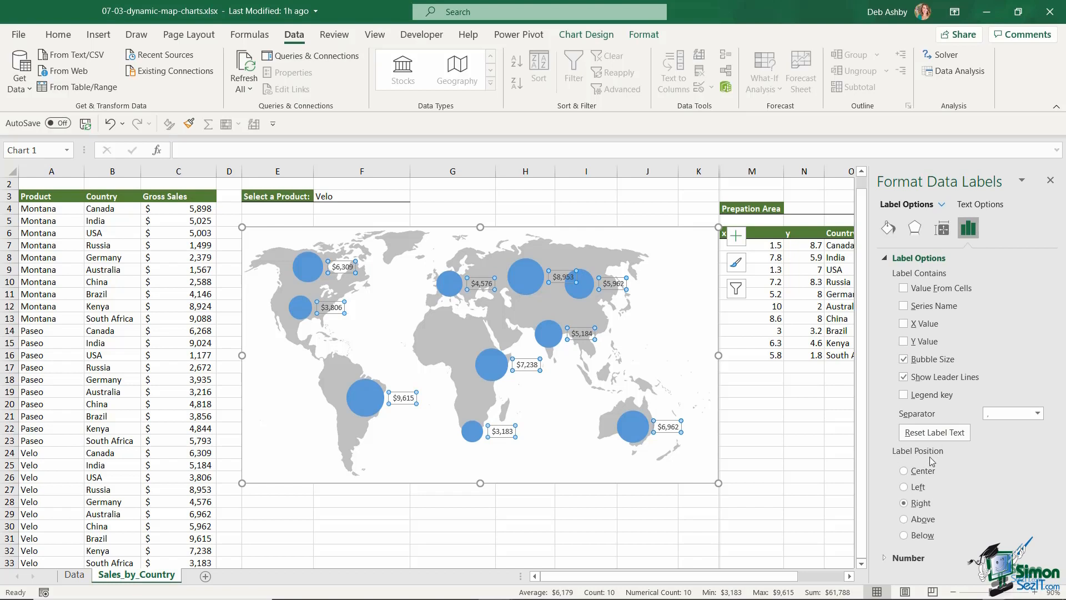
Center the data labels on the bubbles and make their text bold and white.
left_click(903, 471)
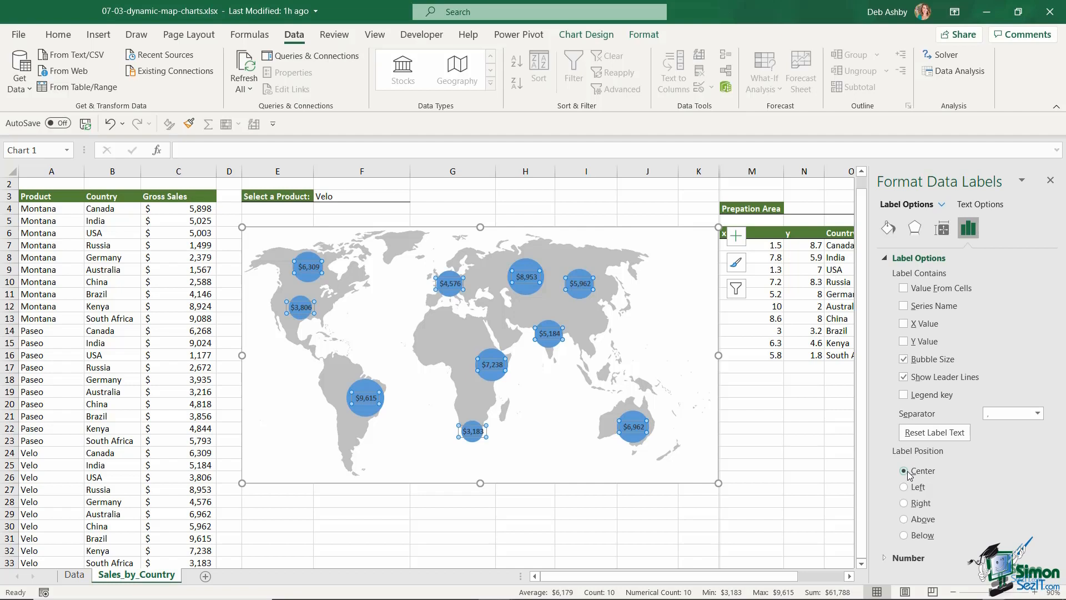
left_click(58, 35)
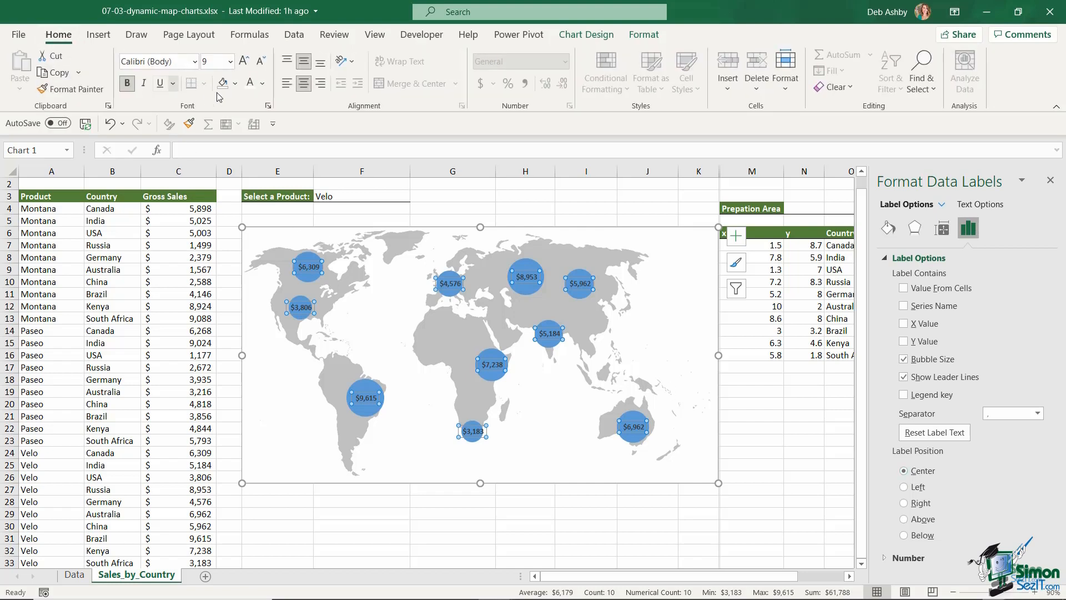
left_click(250, 87)
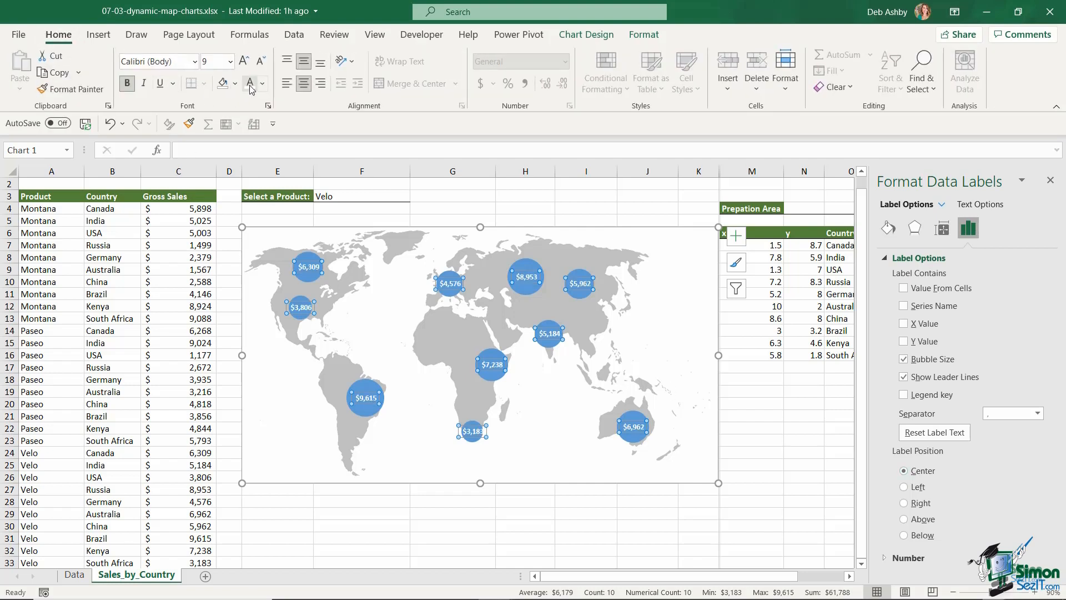
Test the map chart by choosing Paseo and finally Montana as the product in F3.
left_click(381, 196)
left_click(415, 198)
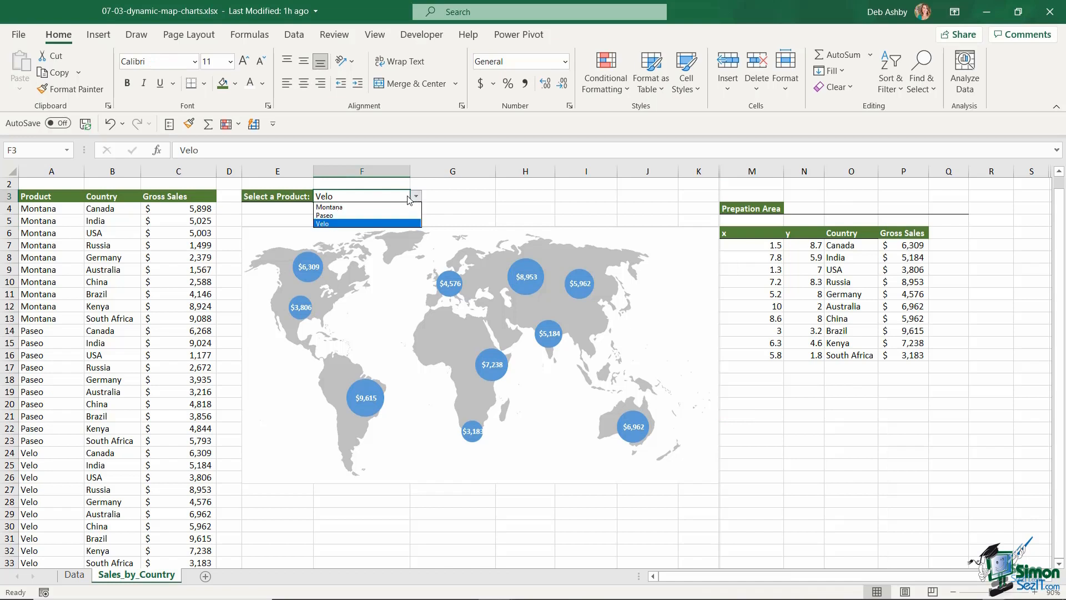
left_click(364, 216)
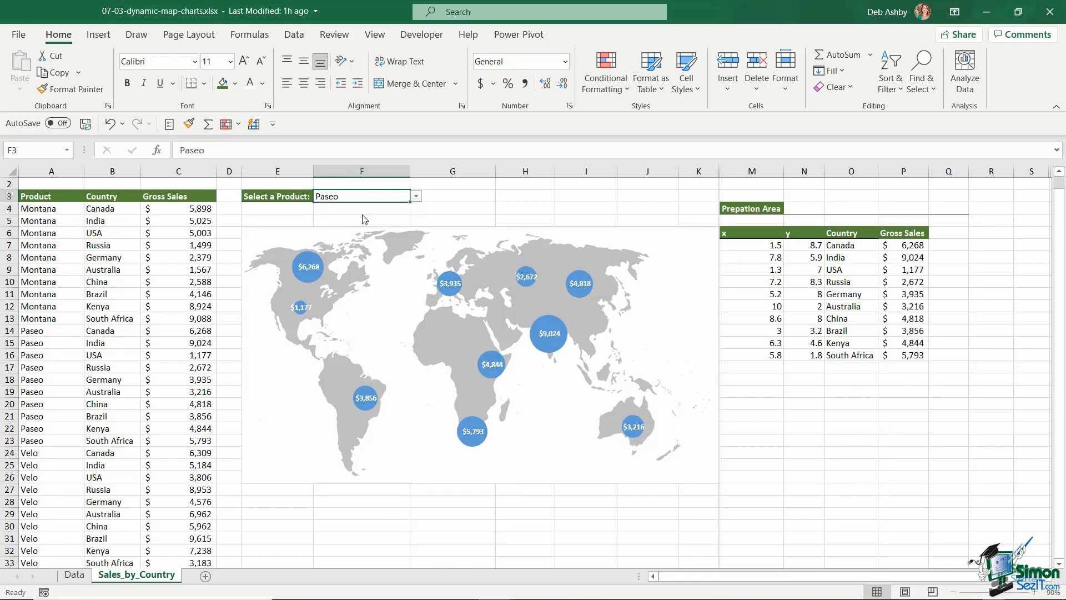
left_click(416, 197)
left_click(369, 207)
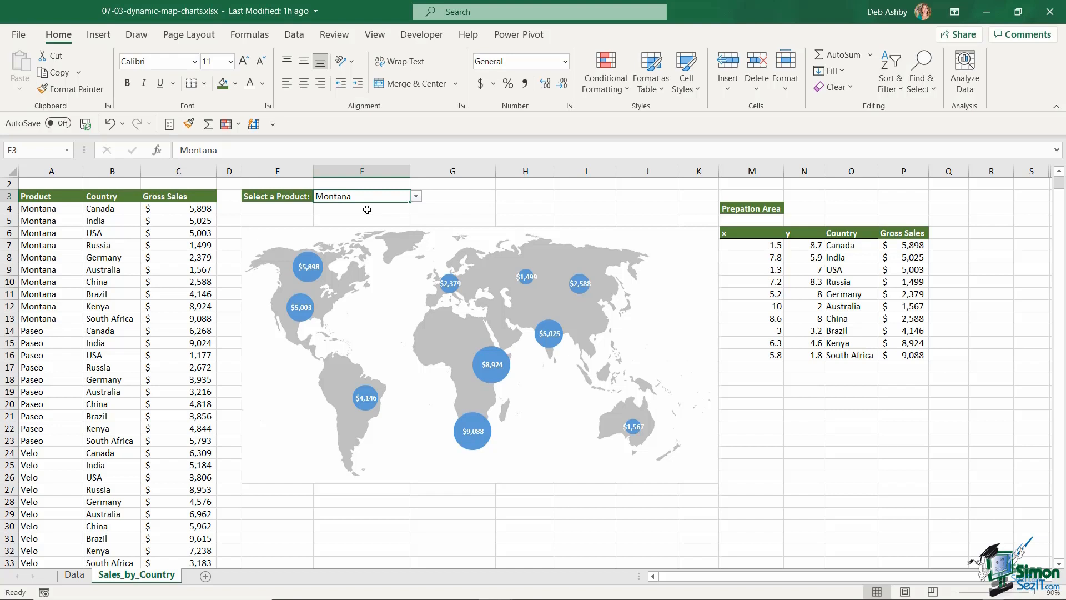
Add the column headers Max in Q6 and Min in R6 of the preparation table.
left_click(949, 234)
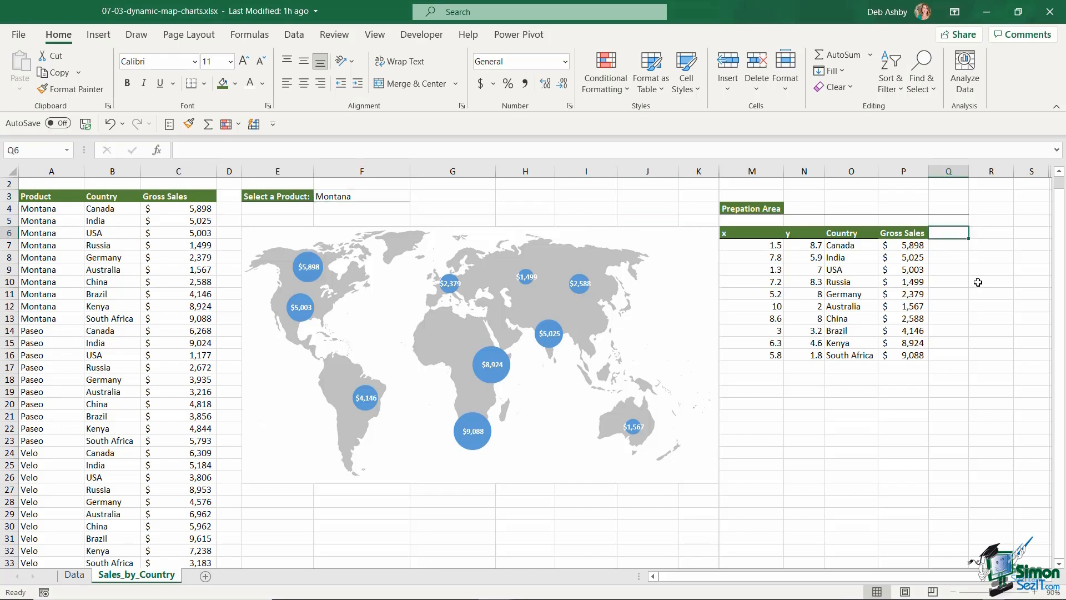
type("Max")
key("Tab")
type("M")
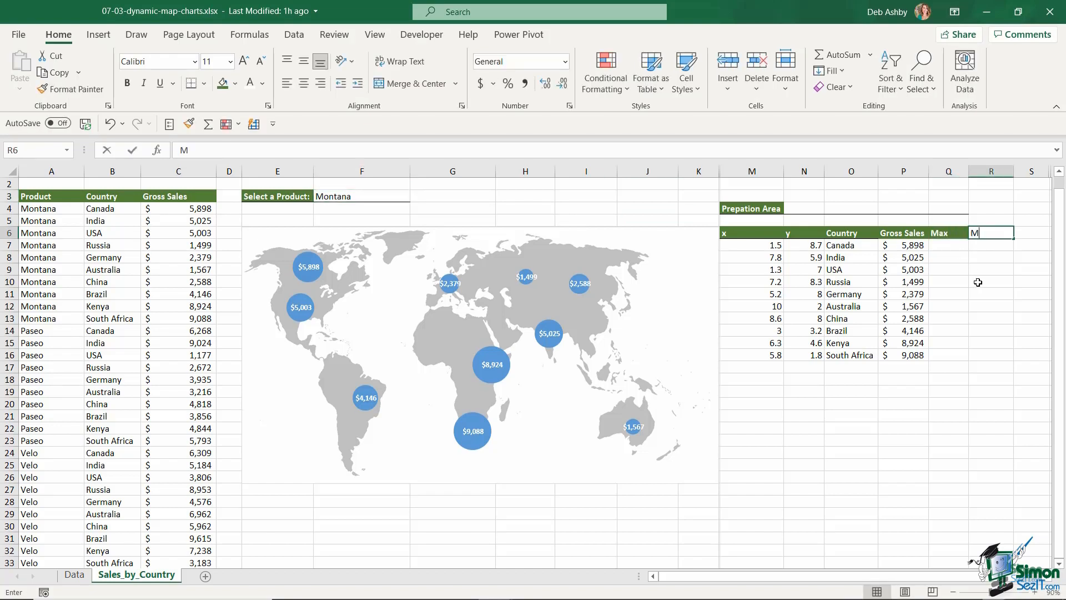
key("Return")
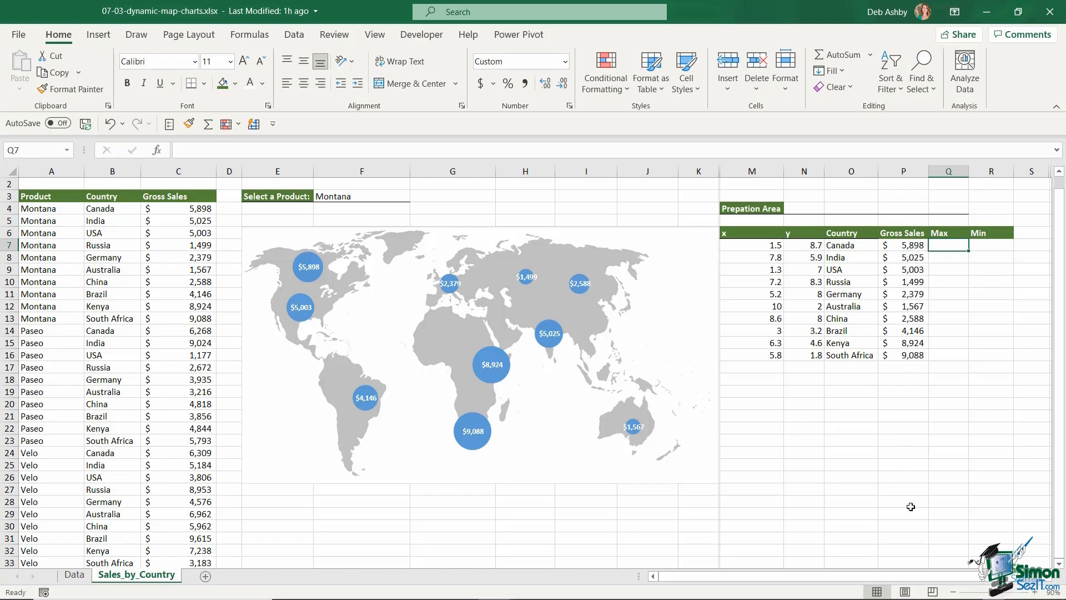
Enter =IF(P7=MAX($P$7:$P$16),P7,"") in Q7 and fill the formula down to Q16.
scroll(893, 579, "right", 1)
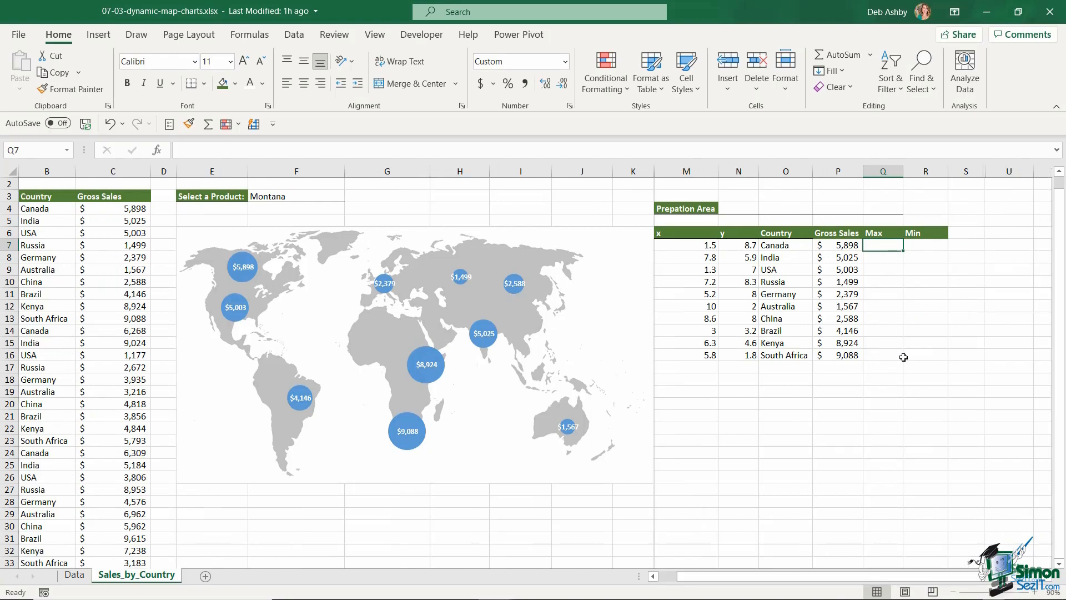
type("=IF")
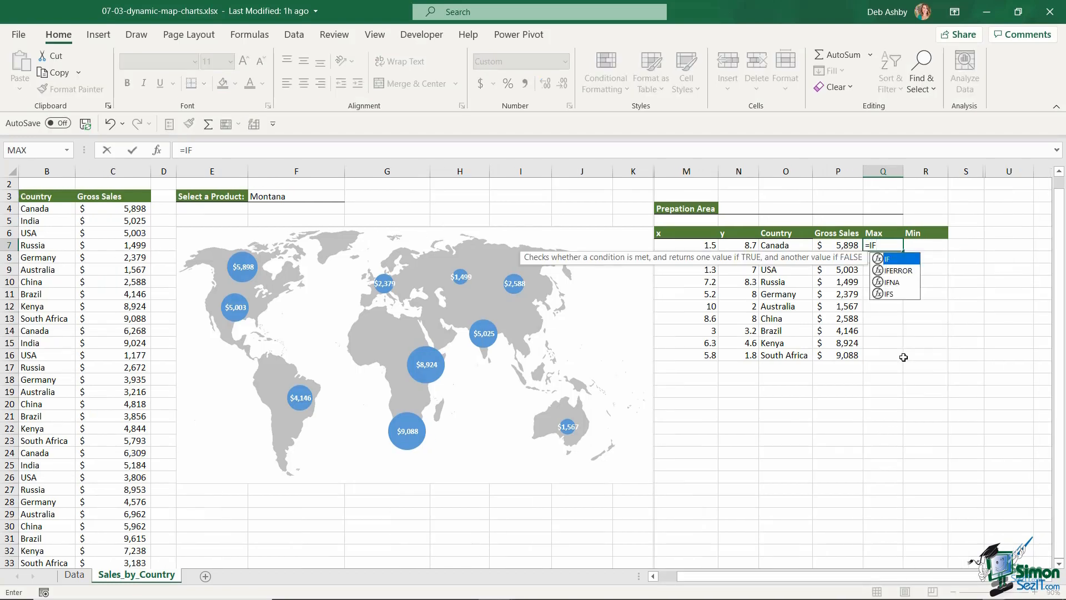
type("(")
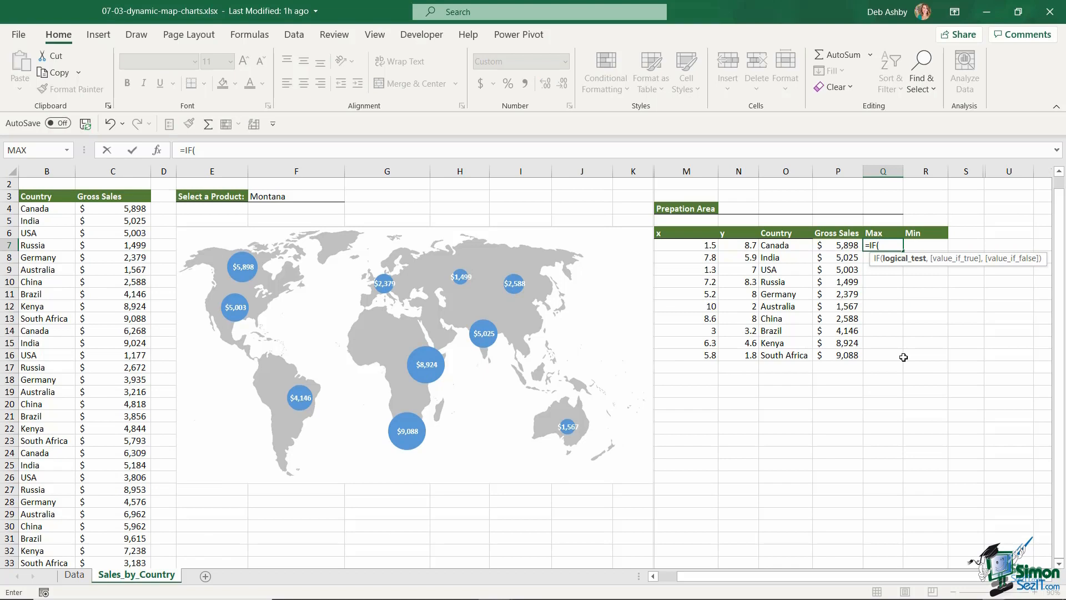
left_click(830, 245)
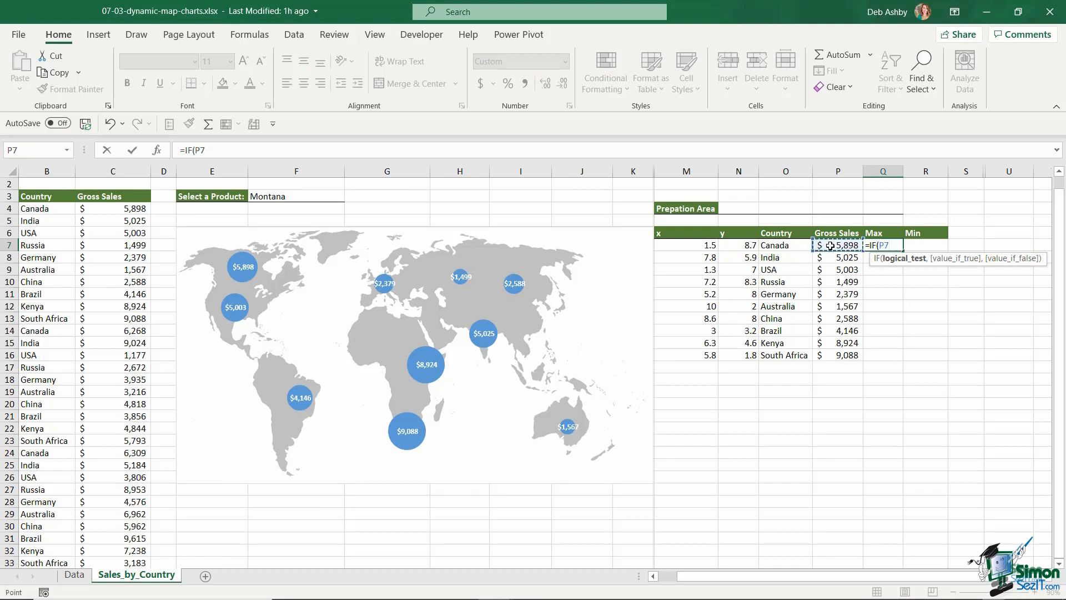
type("=MAX")
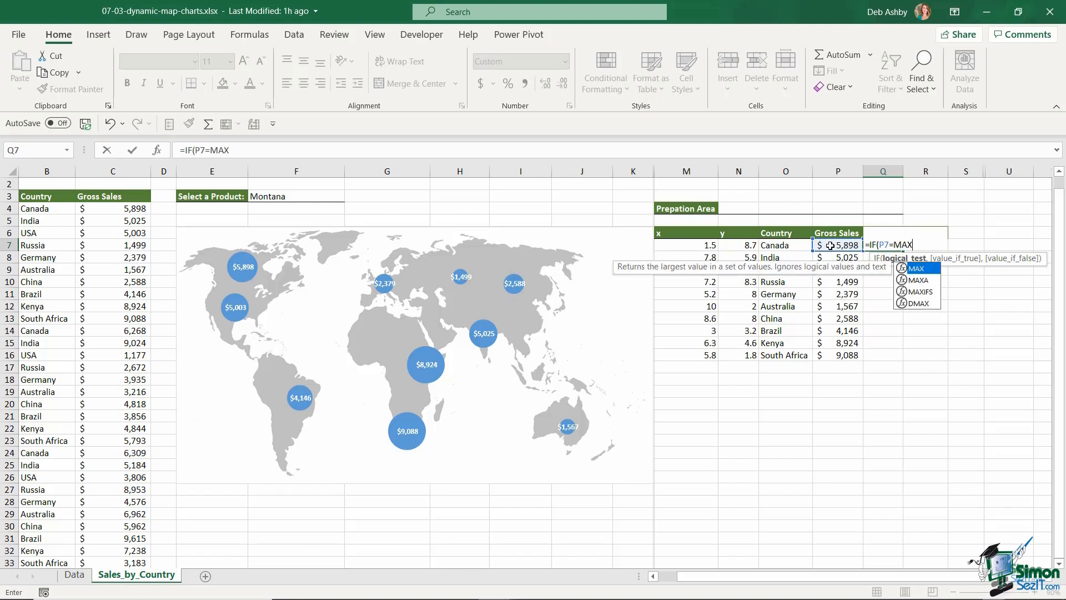
type("(")
left_click_drag(830, 245, 839, 356)
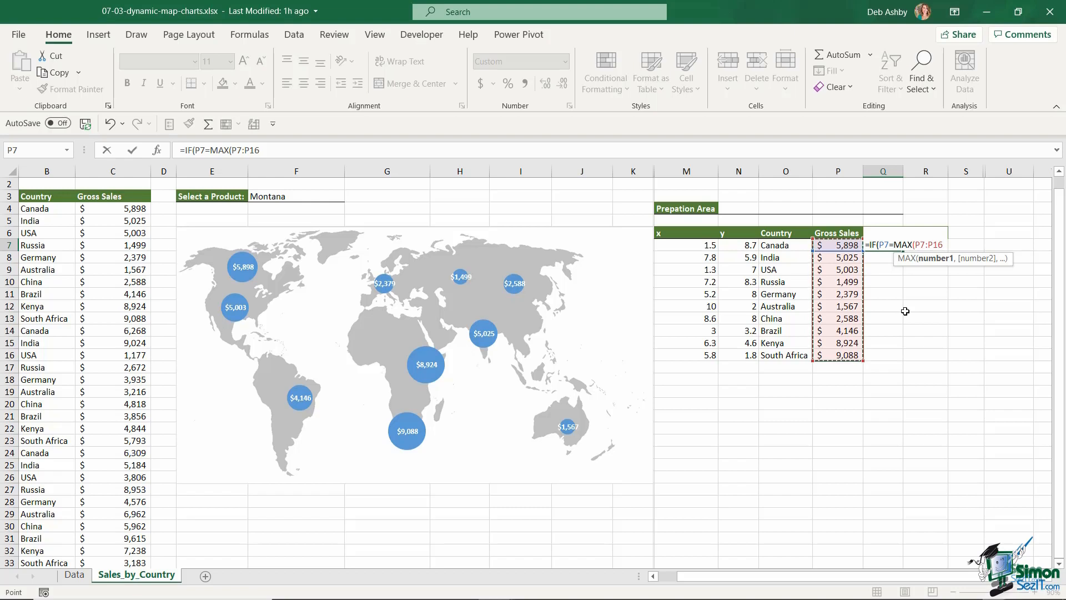
key("F4")
type("),")
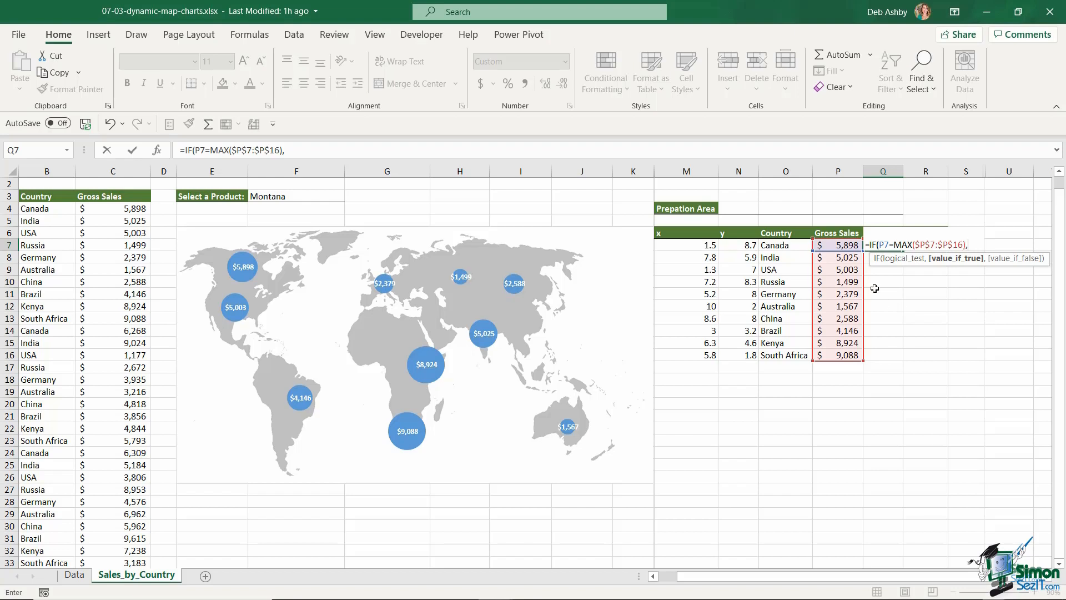
left_click(844, 245)
type(",")
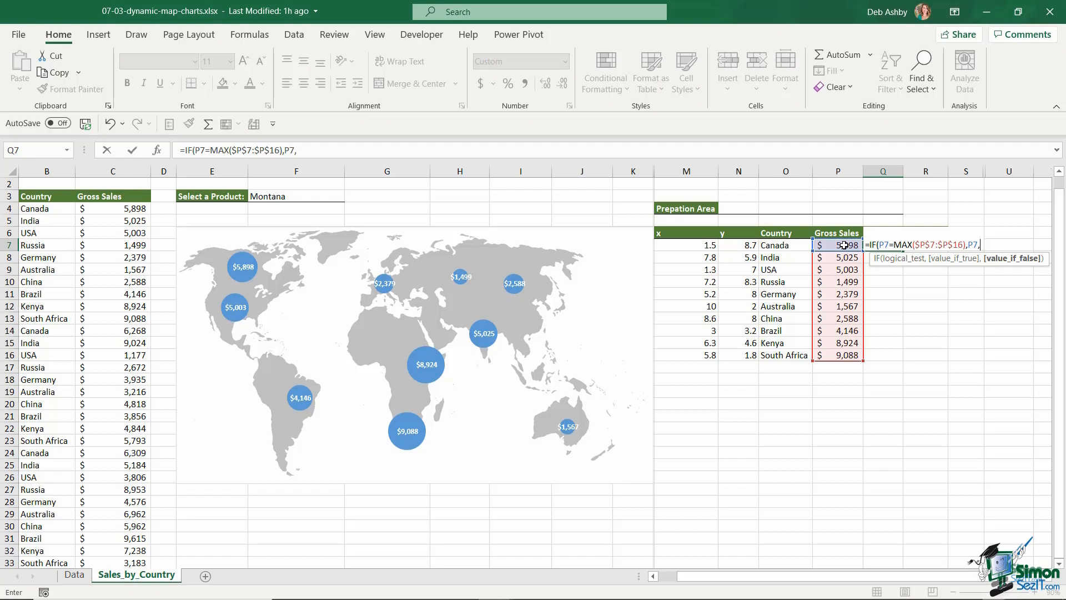
type("\"\")")
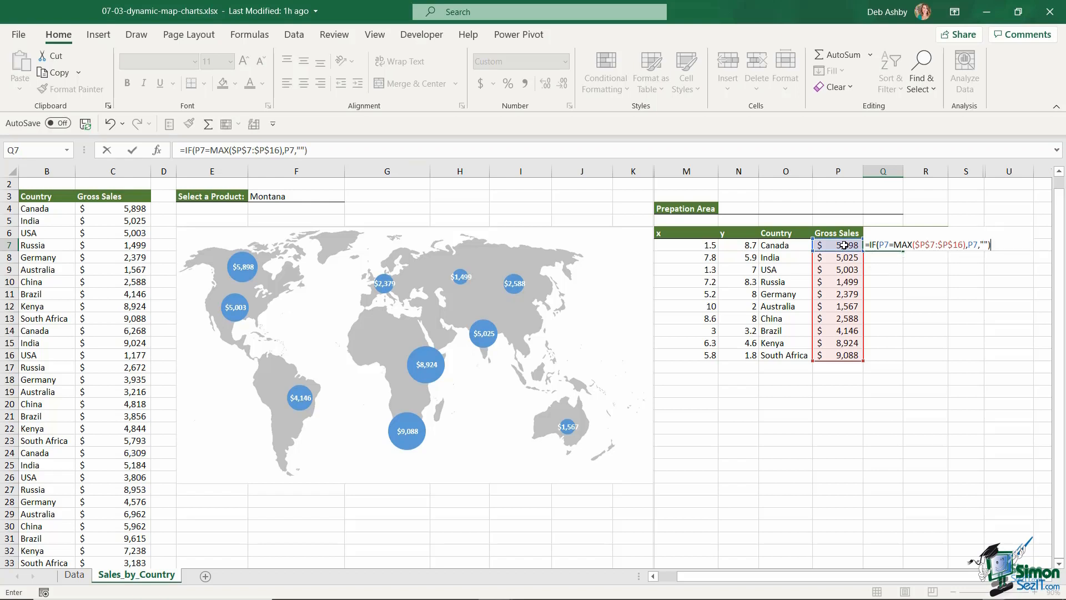
key("Return")
left_click(895, 248)
left_click_drag(903, 251, 903, 361)
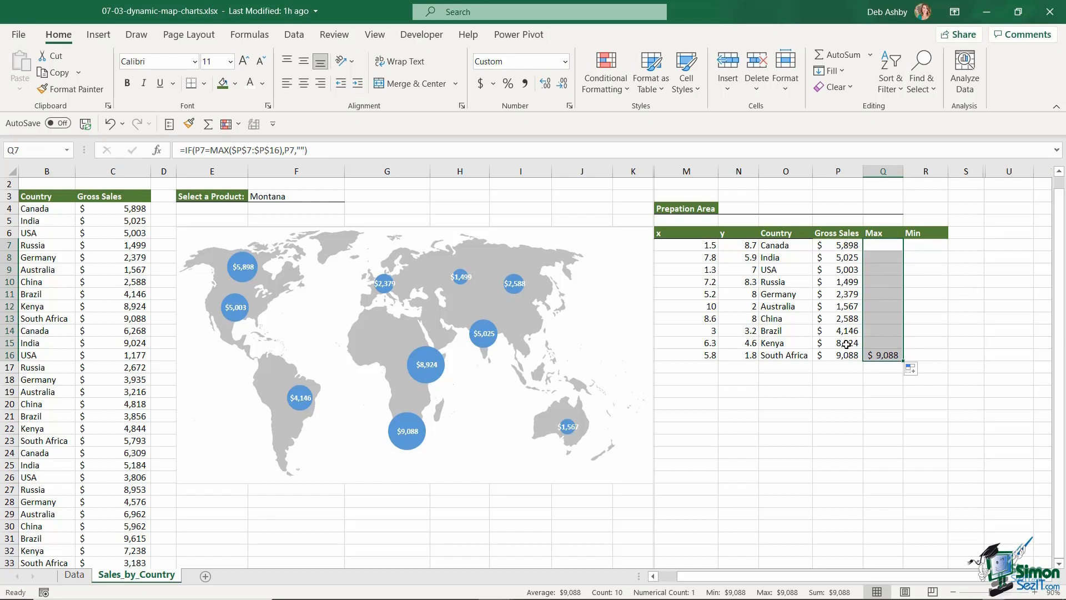
Enter =IF(P7=MIN($P$7:$P$16),P7,"") in R7 of the preparation table.
left_click(929, 248)
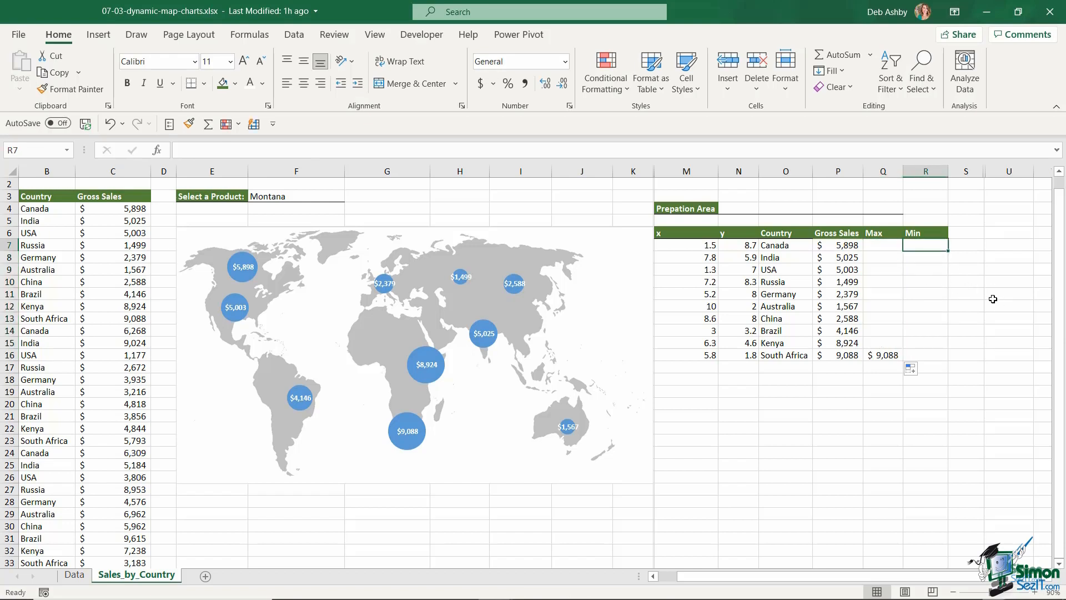
type("=IF(")
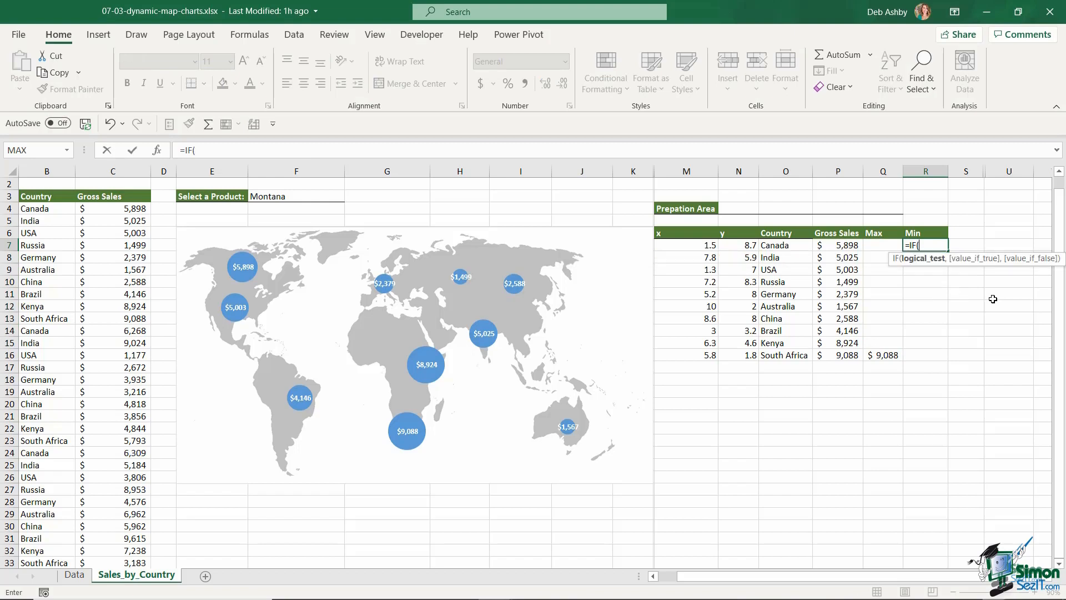
left_click(831, 243)
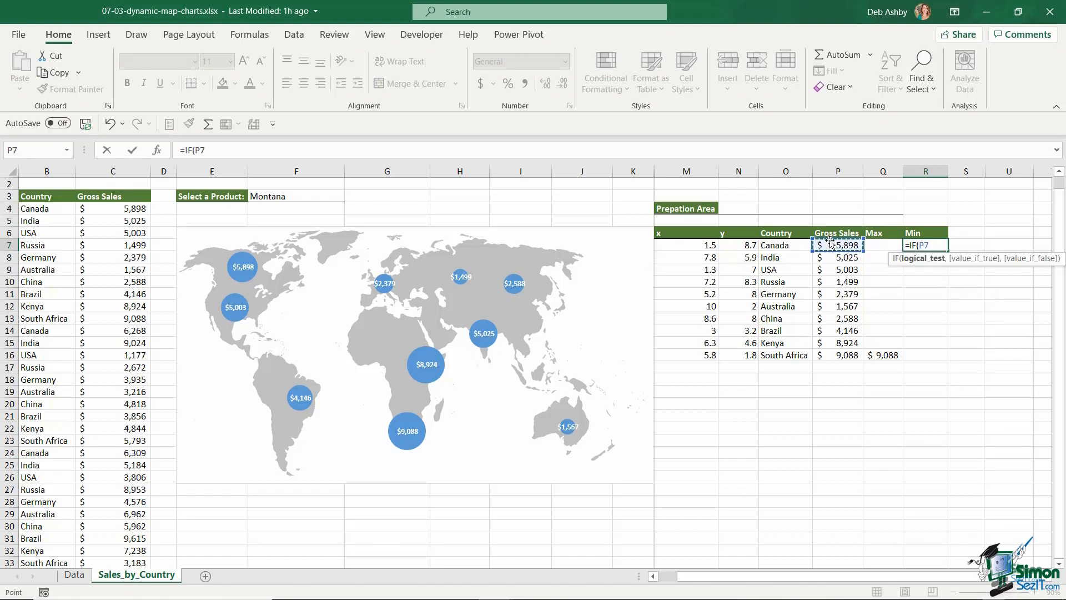
type("=")
type("MIN(")
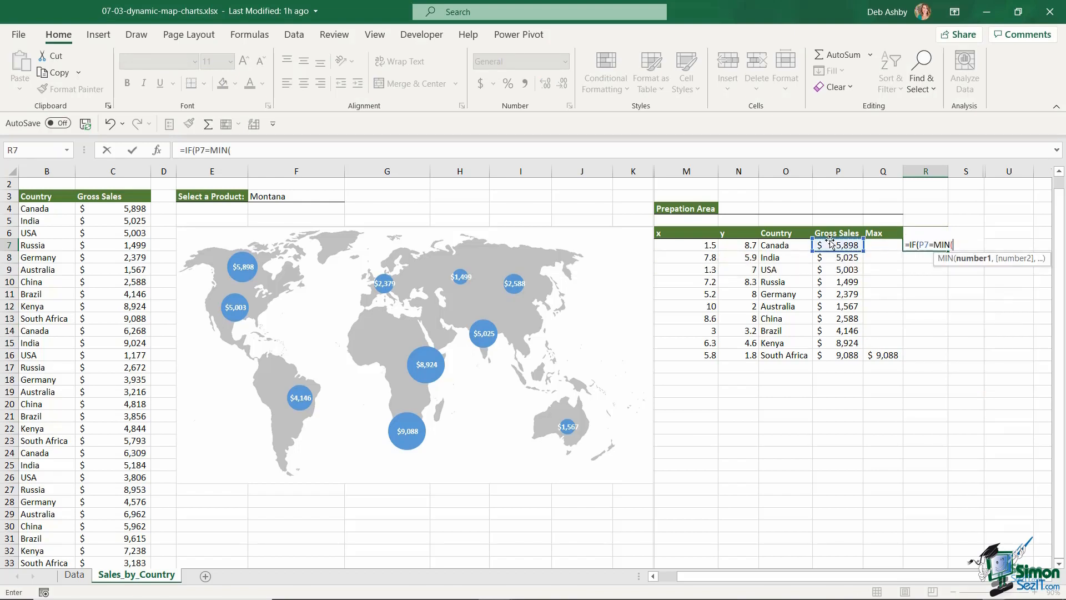
left_click_drag(831, 245, 832, 356)
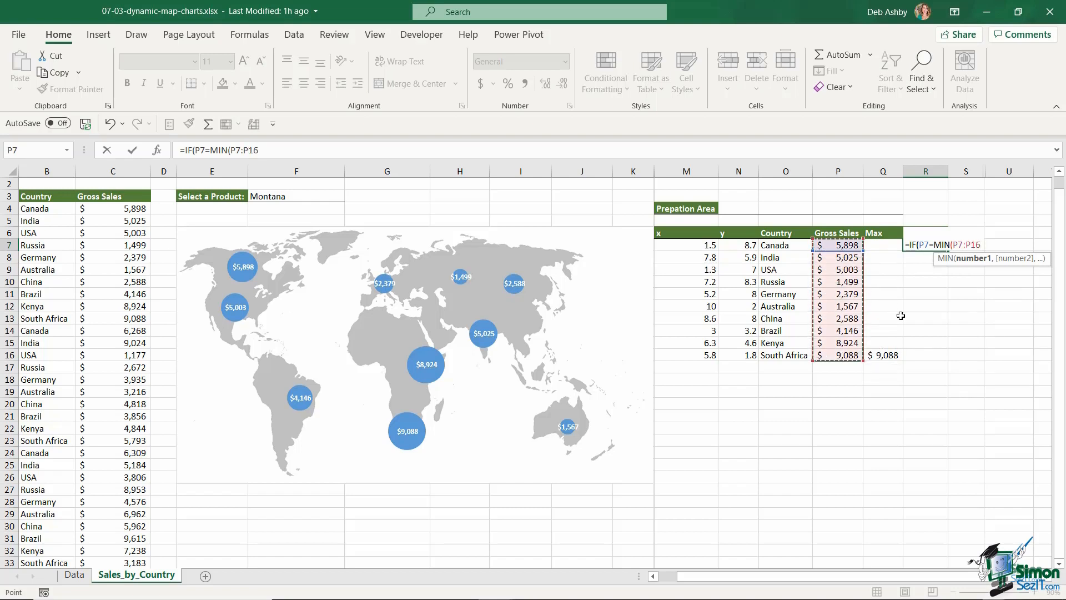
key("F4")
type("),")
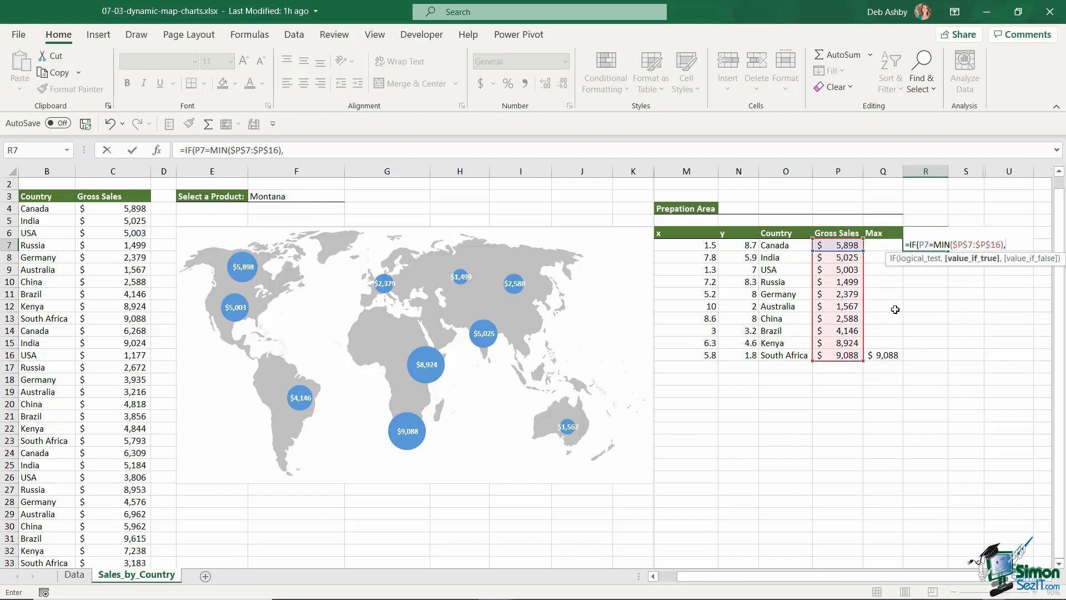
left_click(842, 244)
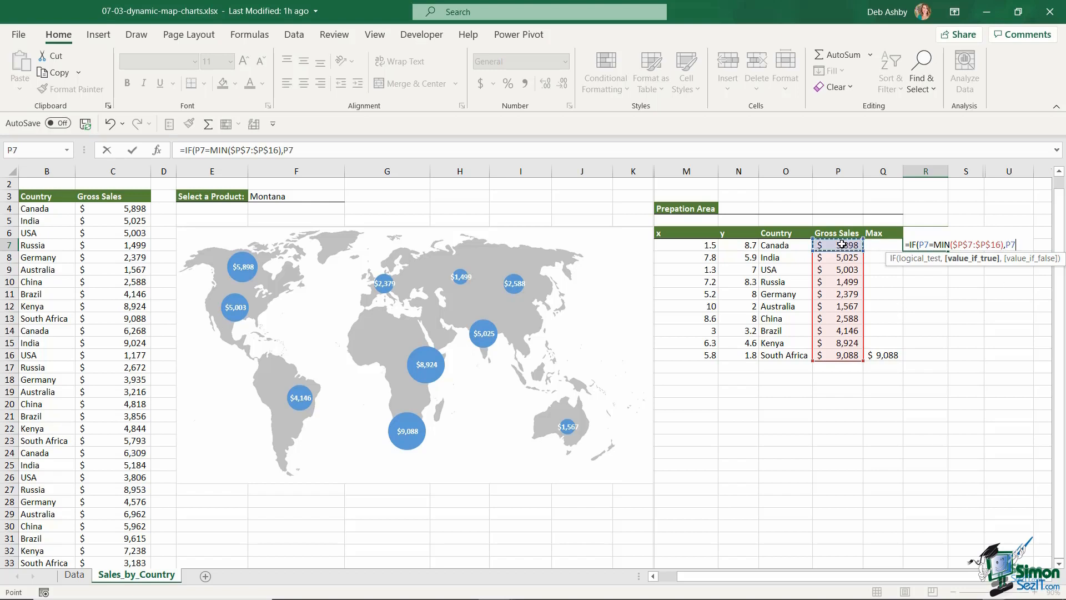
type(",")
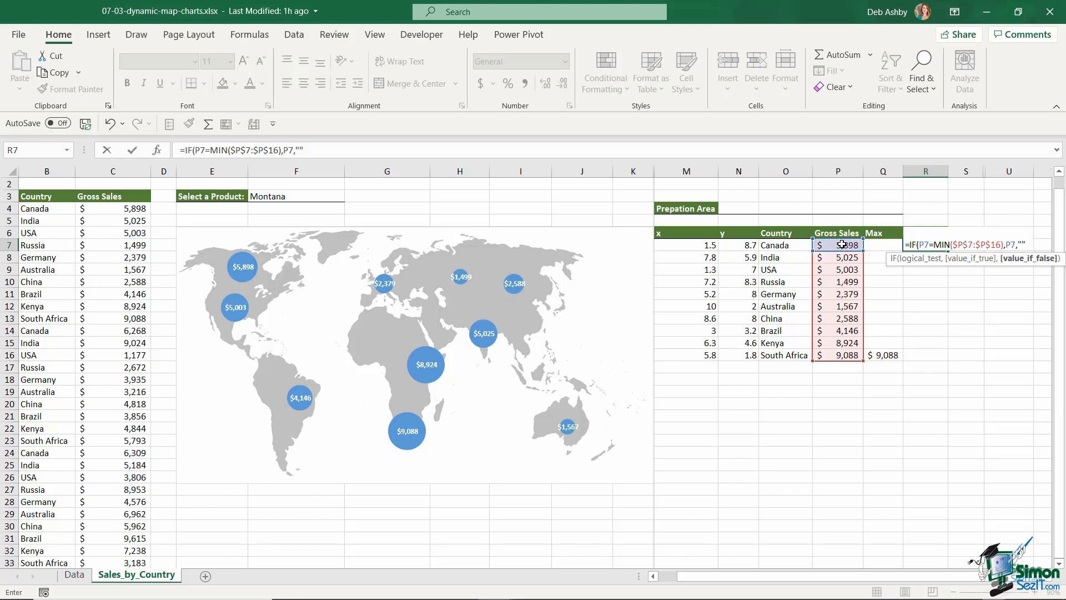
type("\"\")")
key("Return")
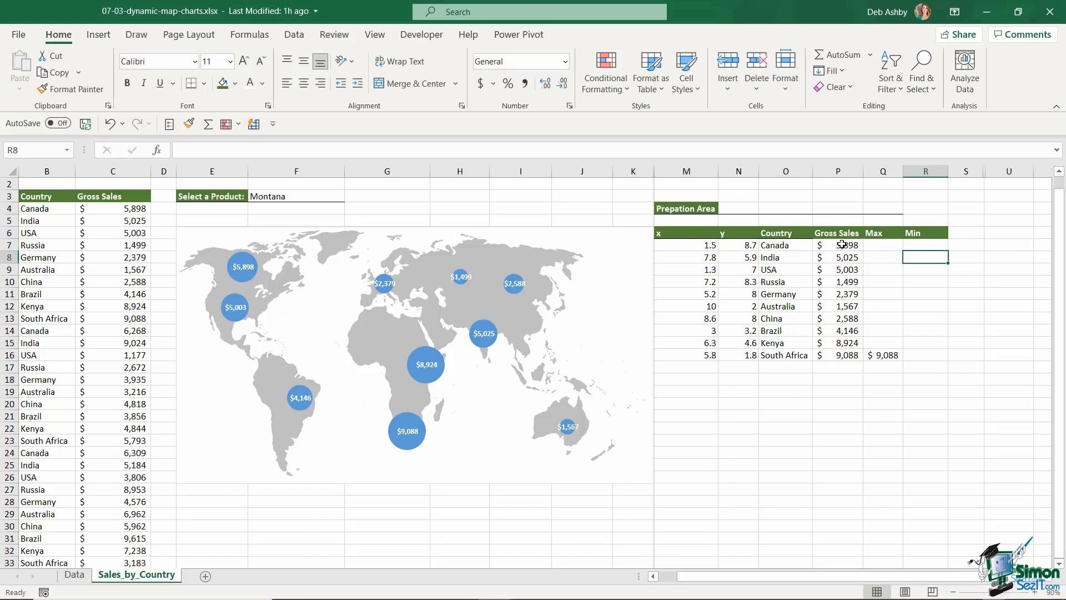
Fill the Min formula down to R16 and format the cells in accounting format without decimals.
left_click(916, 244)
left_click_drag(948, 251, 949, 364)
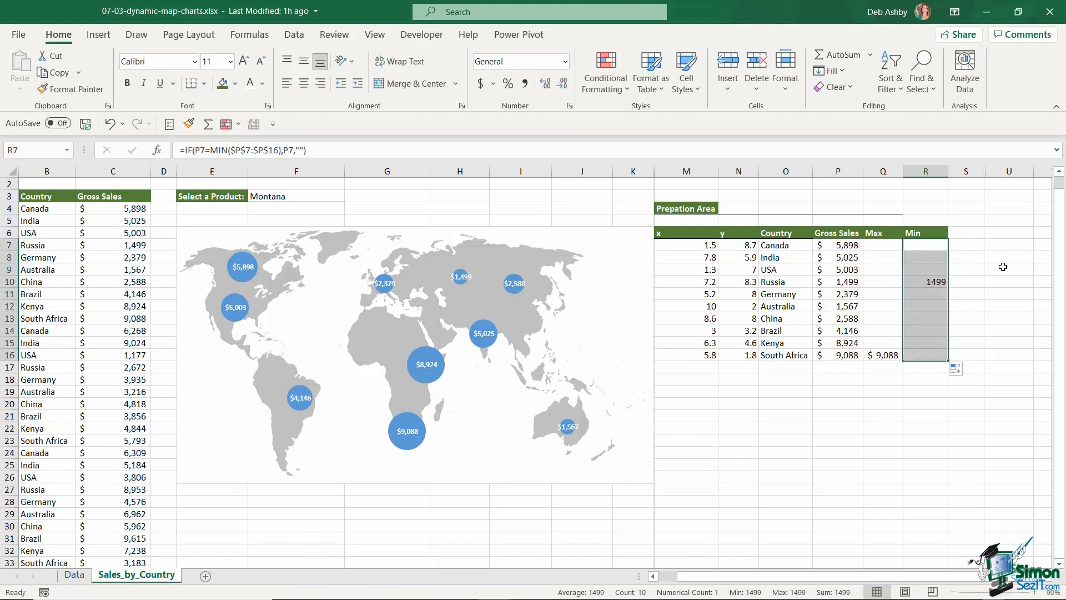
left_click(478, 84)
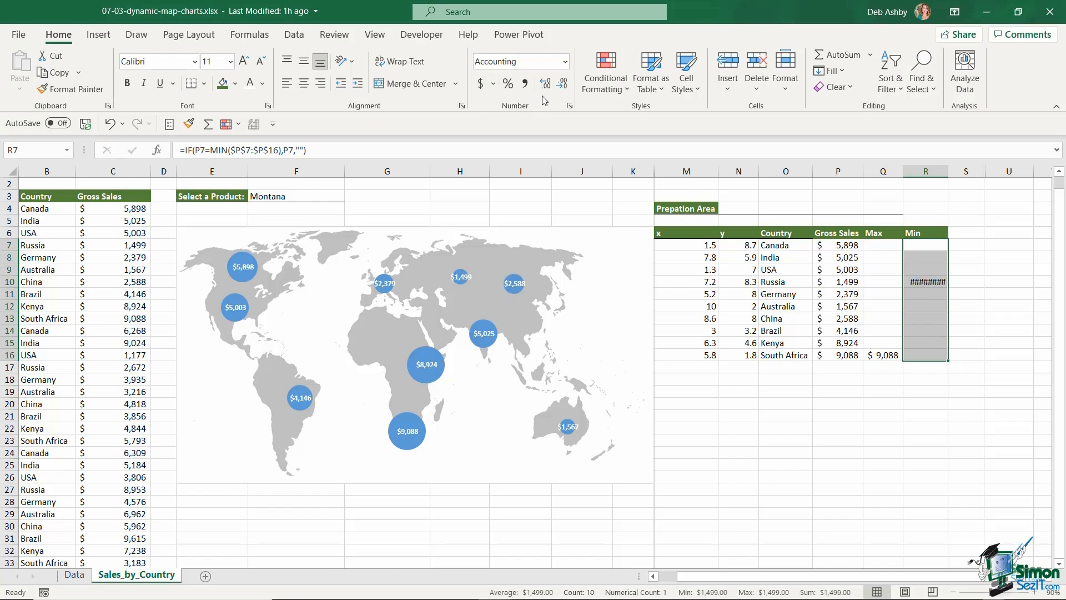
left_click(563, 83)
left_click(562, 83)
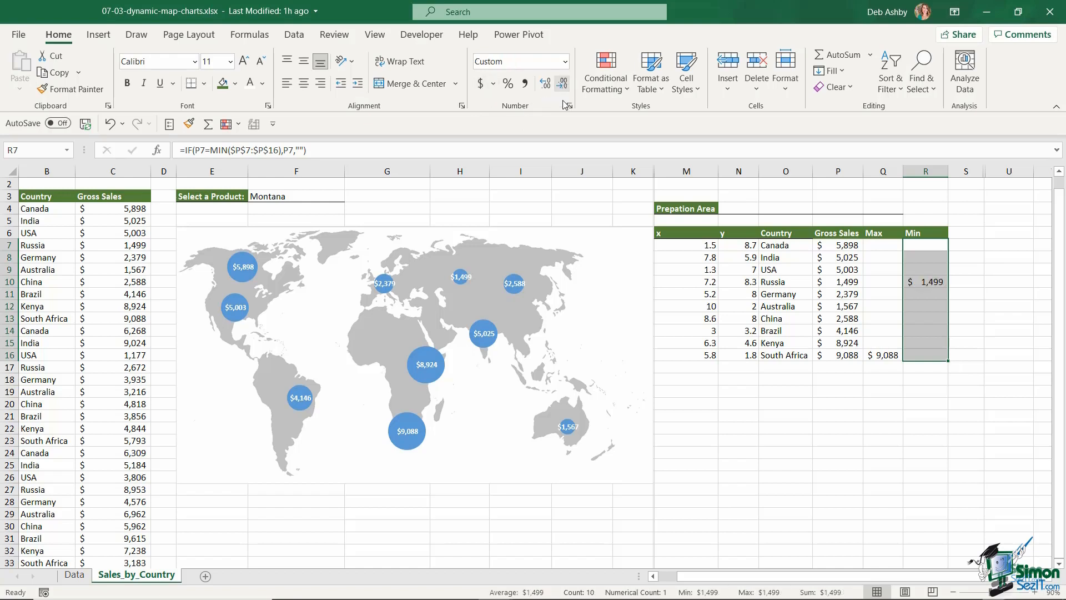
Add a new series to the map chart, named from Q6, with M7:M16 as its X values.
left_click_drag(883, 244, 926, 351)
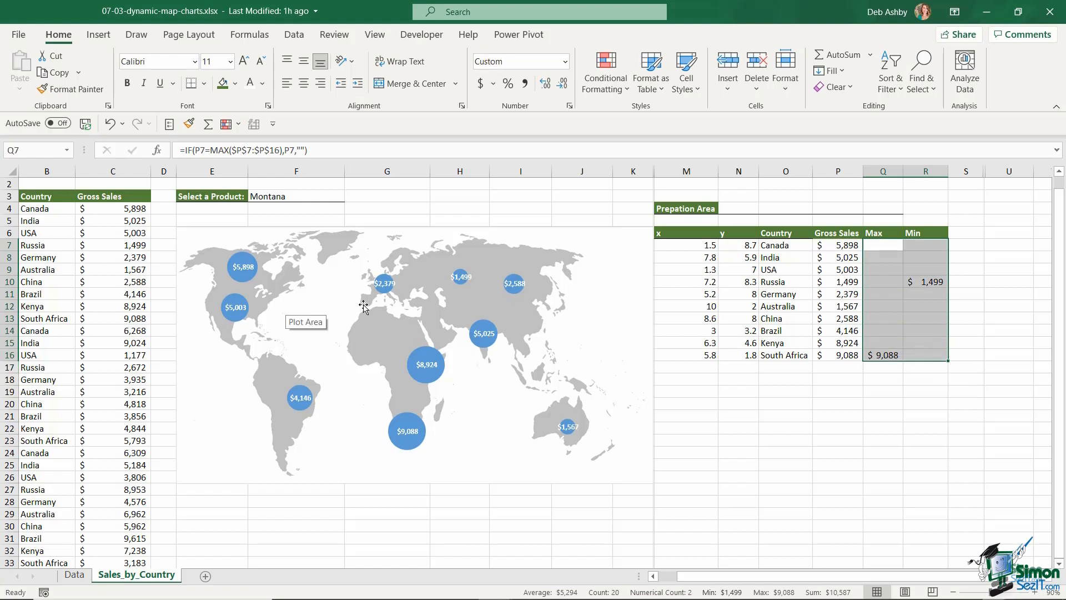
left_click(525, 231)
right_click(525, 229)
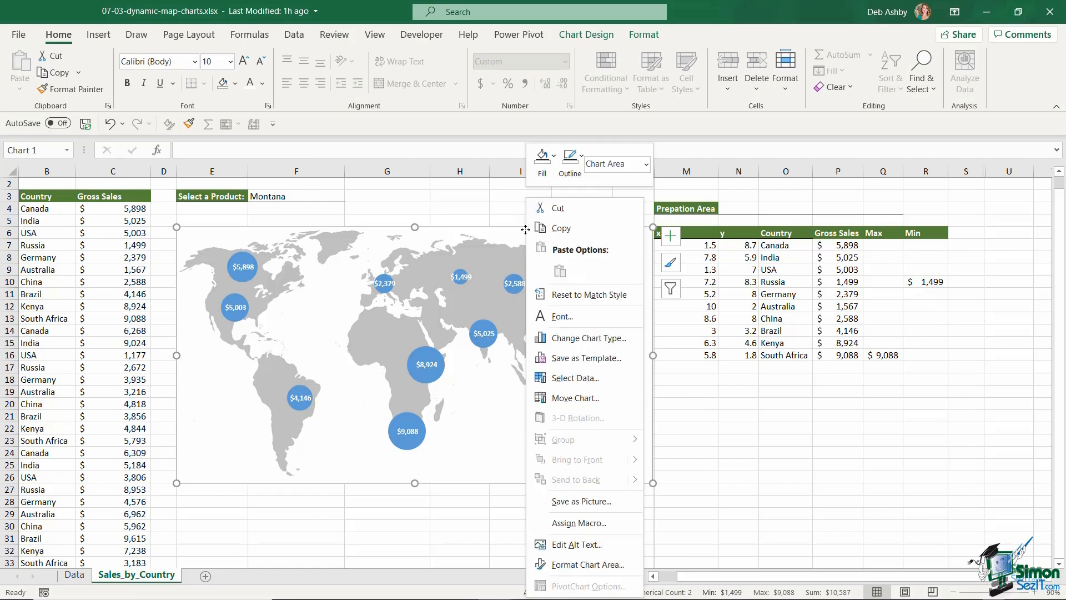
left_click(578, 378)
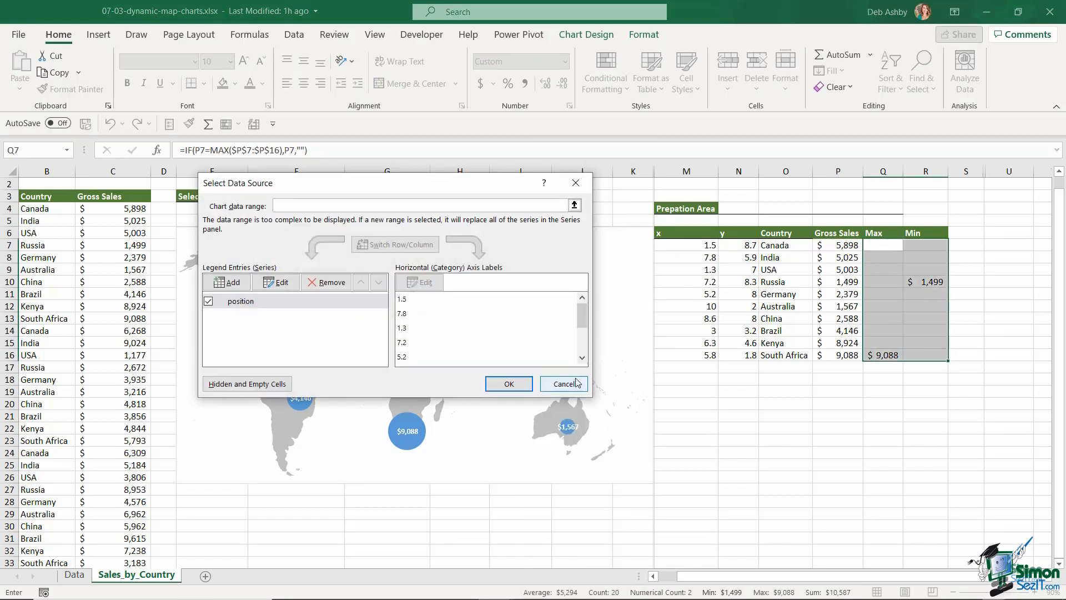
left_click(226, 282)
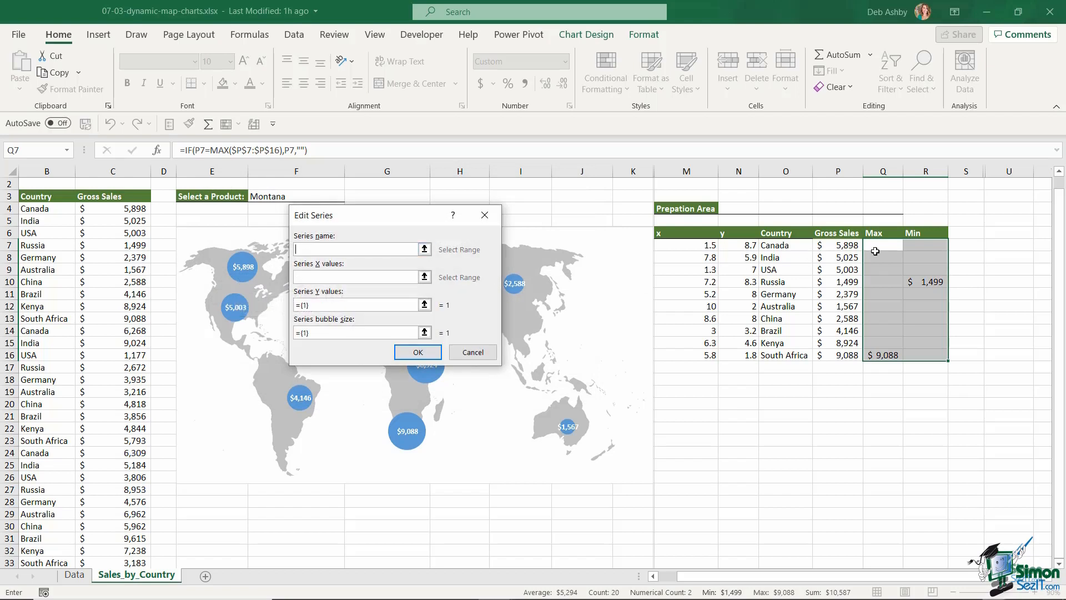
left_click(883, 234)
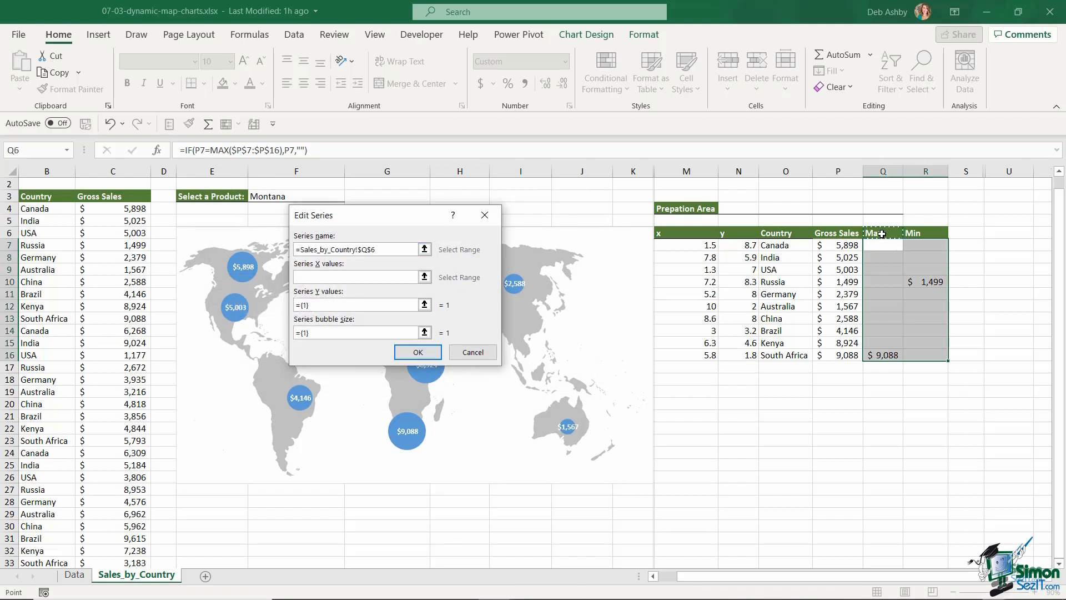
left_click(318, 278)
left_click_drag(683, 244, 690, 361)
Set the Max series' Y values to N7:N16 and its bubble size to Q7:Q16.
left_click(322, 300)
left_click_drag(320, 305, 263, 306)
key("Delete")
left_click_drag(742, 242, 739, 358)
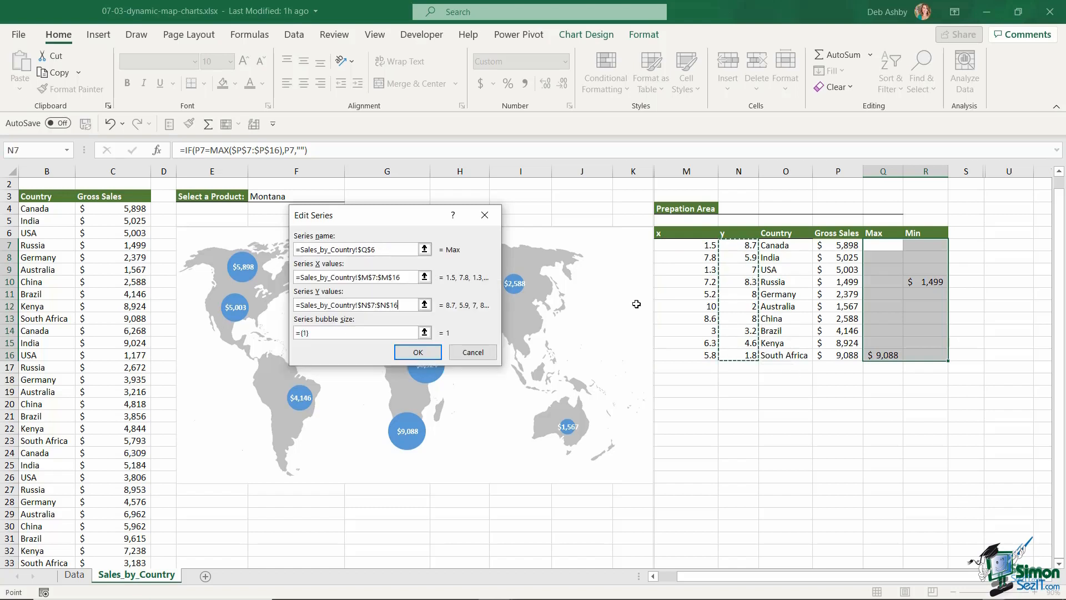
key("Tab")
key("Delete")
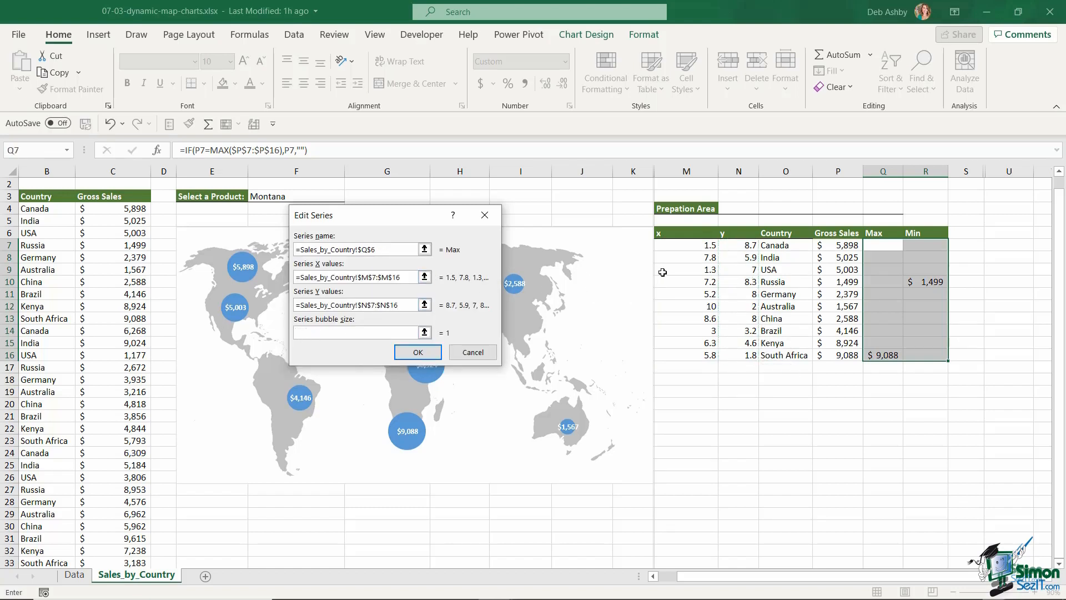
left_click_drag(877, 245, 882, 358)
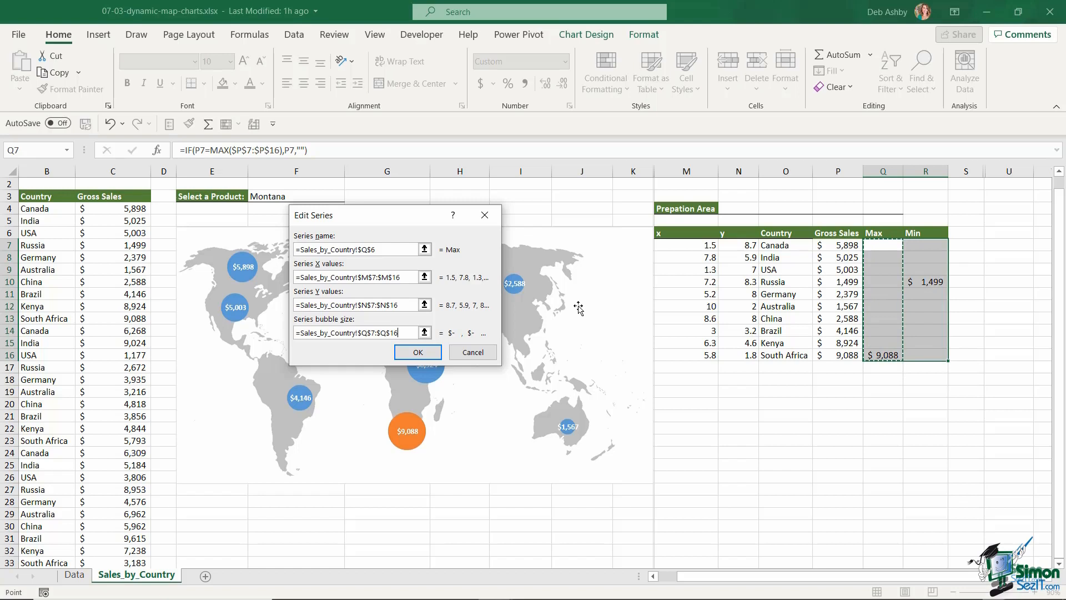
left_click(412, 352)
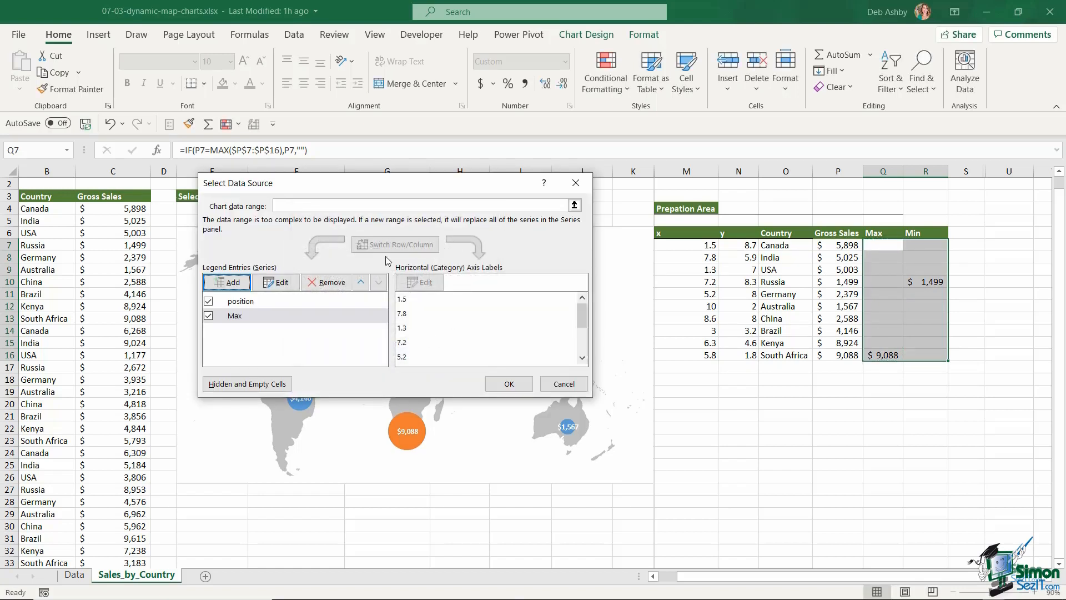
Add another chart series named from R6, with X values M7:M16, Y values N7:N16 and bubble size R7:R16.
left_click(232, 283)
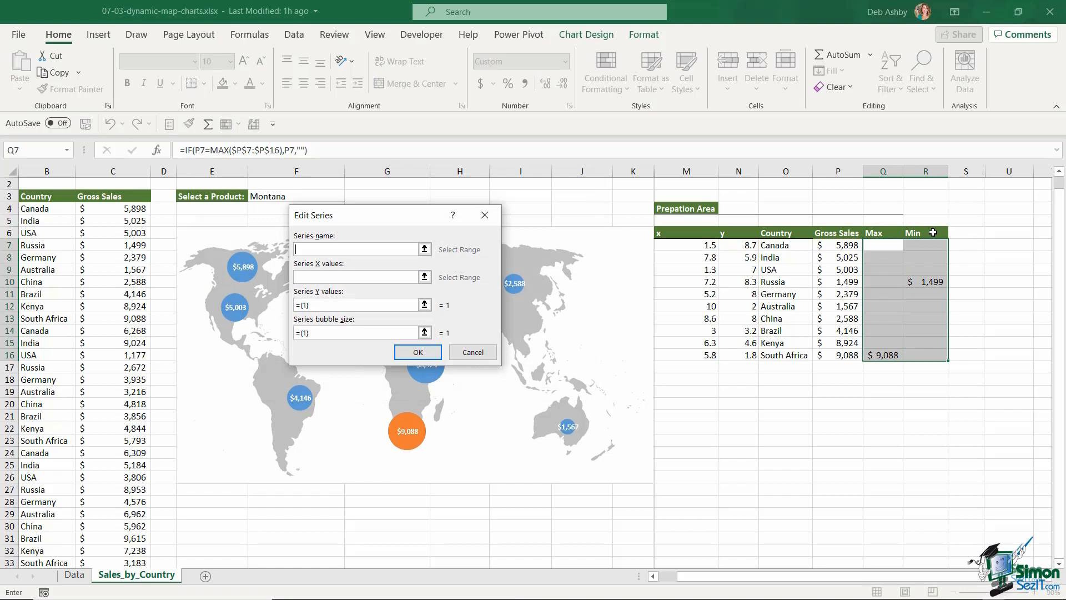
left_click(931, 232)
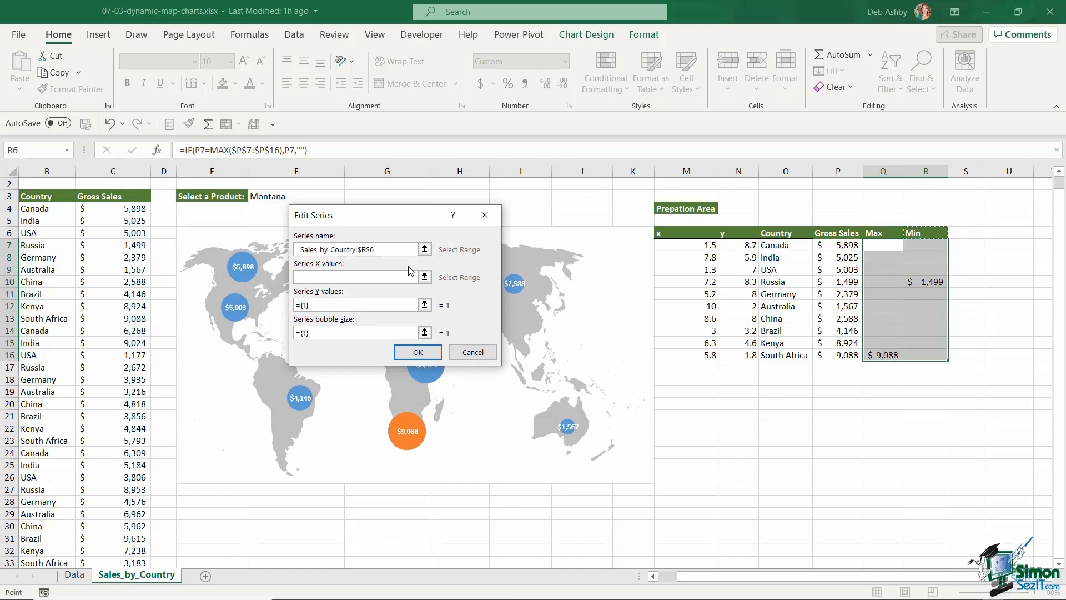
left_click(398, 279)
left_click_drag(684, 245, 710, 357)
left_click_drag(384, 303, 275, 305)
key("BackSpace")
left_click_drag(751, 245, 751, 356)
left_click_drag(318, 333, 295, 333)
key("BackSpace")
left_click_drag(928, 245, 928, 355)
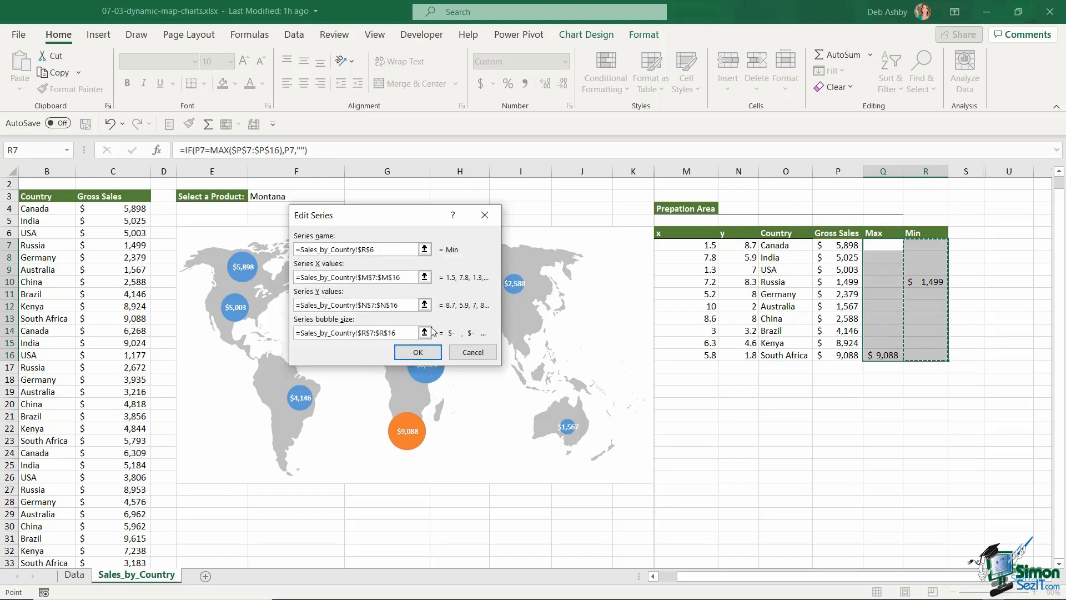
left_click(433, 352)
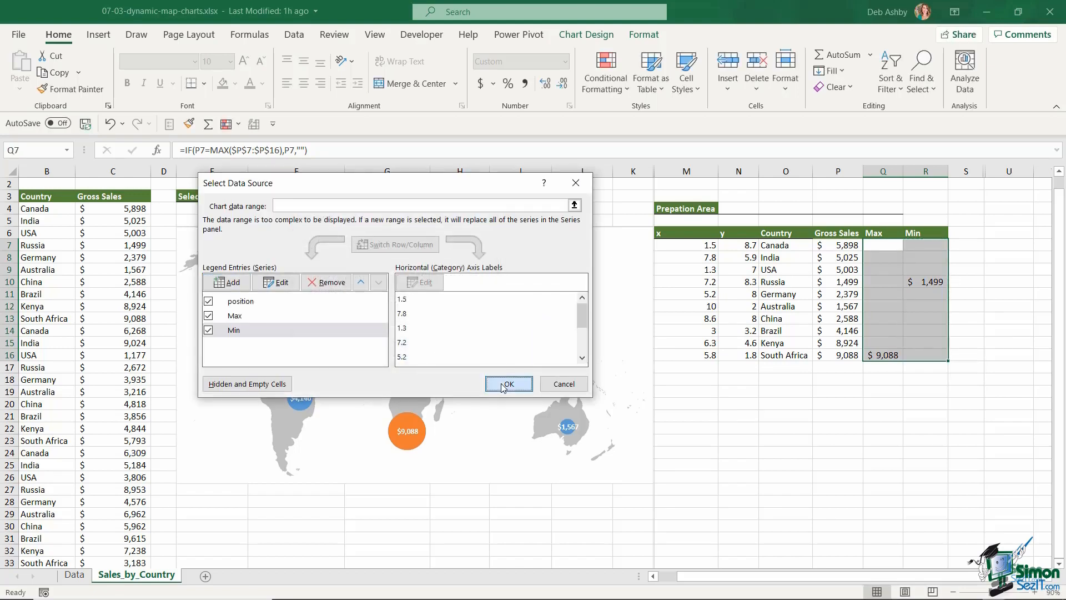
left_click(505, 385)
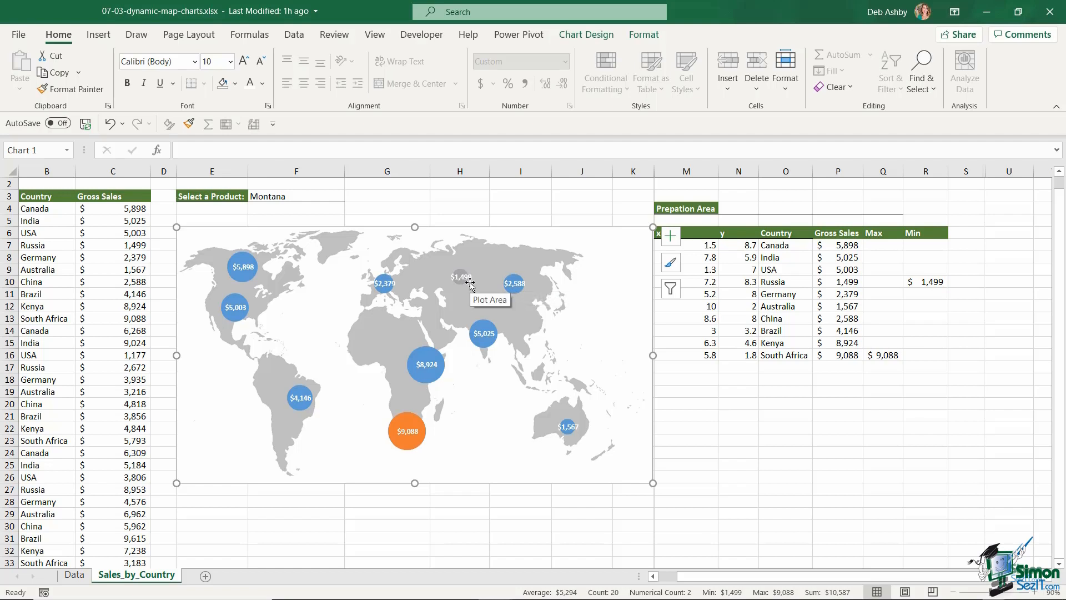
Change the map chart's colors to Colorful Palette 3.
left_click(586, 34)
left_click(114, 83)
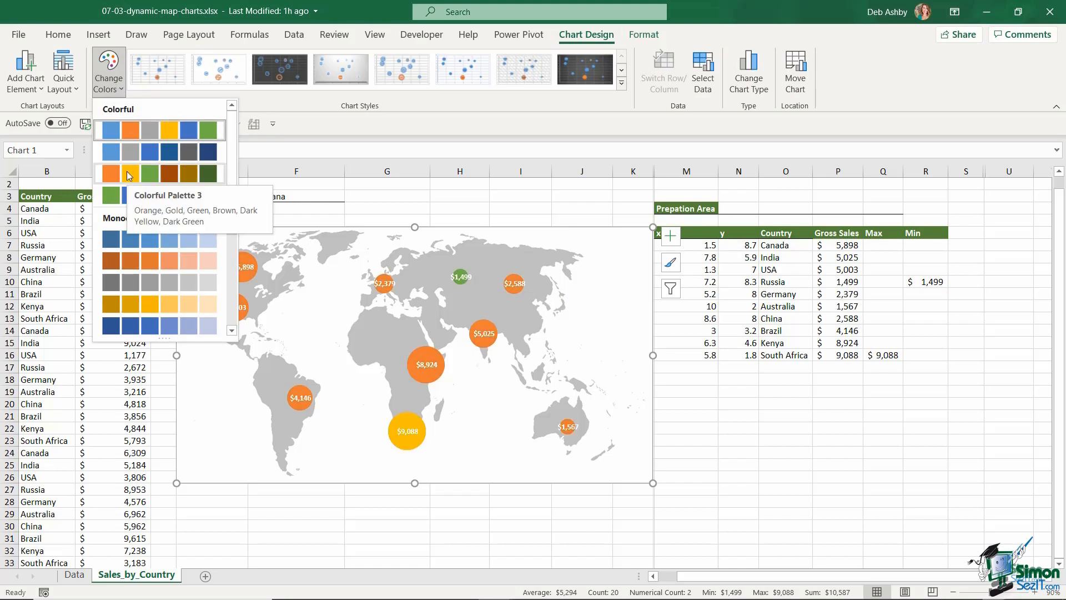
left_click(127, 173)
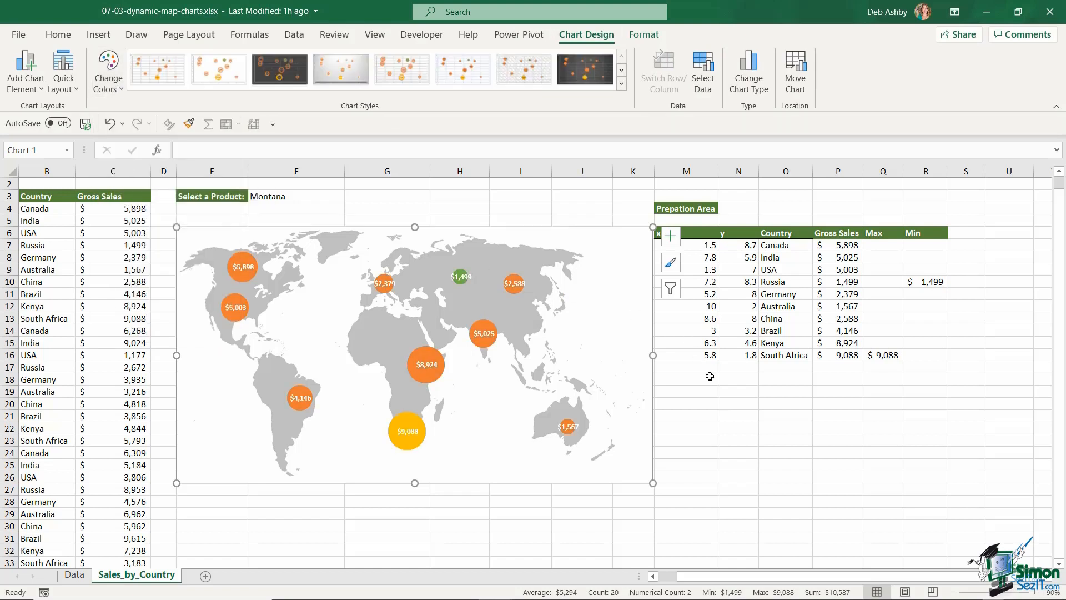
Test the Max and Min bubble highlighting by choosing Paseo and finally Velo as the product in F3.
left_click(341, 197)
left_click(350, 196)
left_click(286, 215)
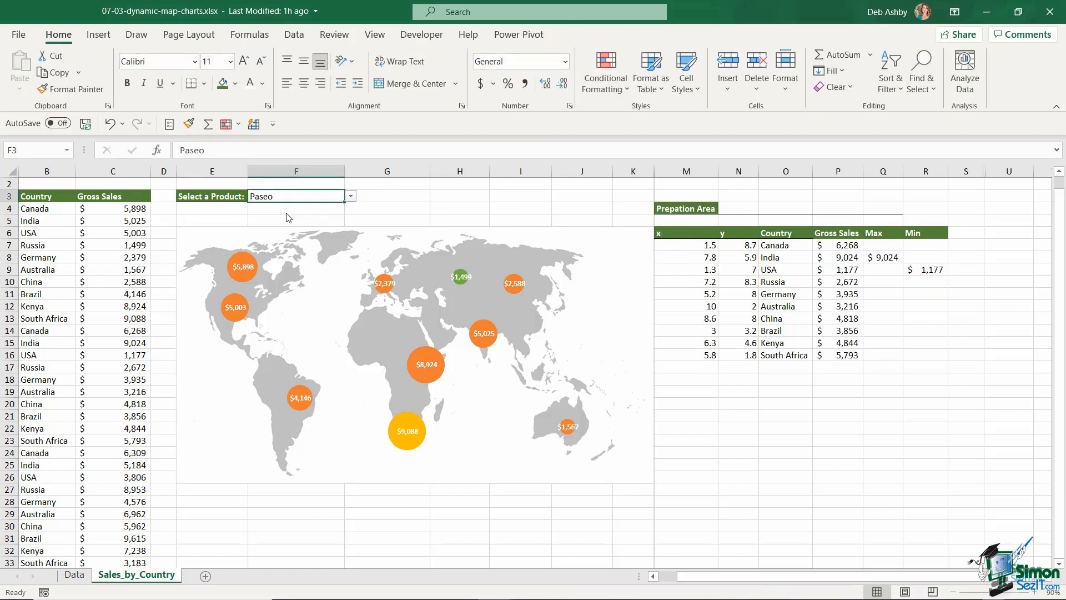
left_click(350, 196)
left_click(299, 225)
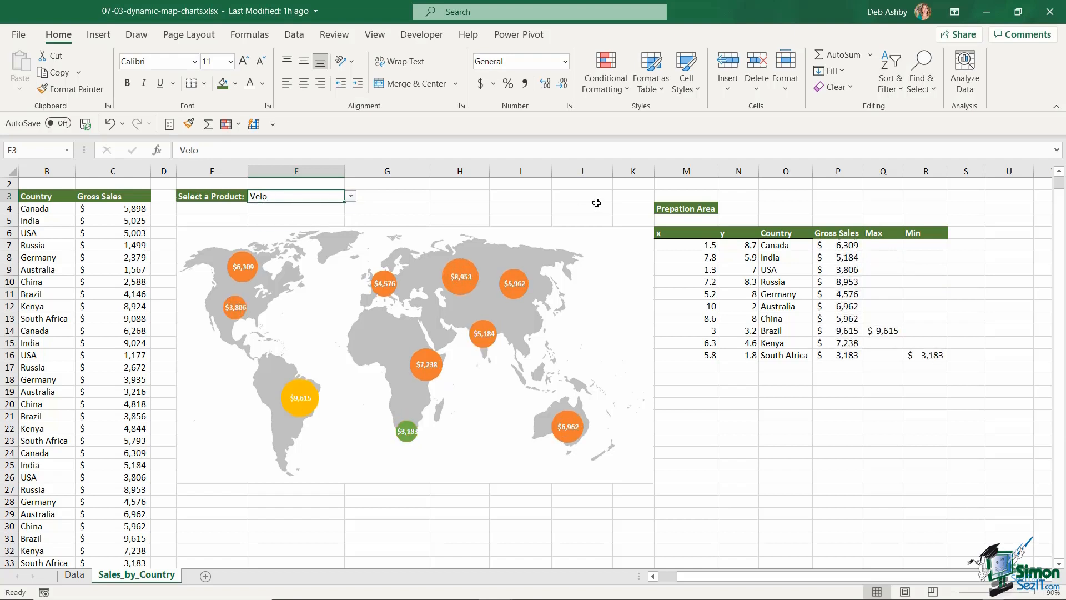
Add the chart title Gross Sales by Country along the map's lower edge and set its font to Lato Black.
left_click(598, 251)
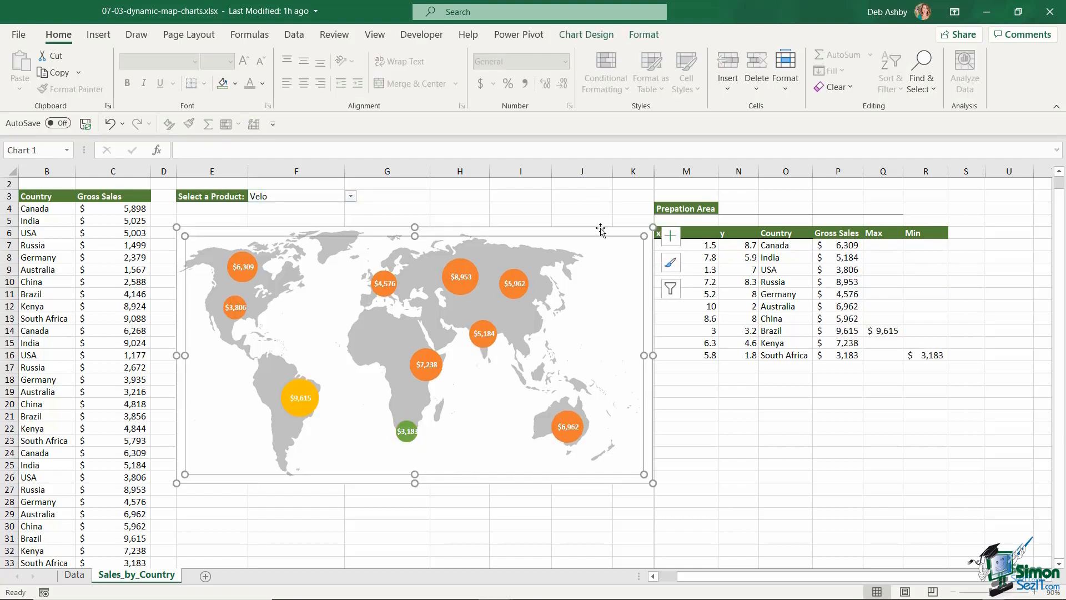
left_click(671, 235)
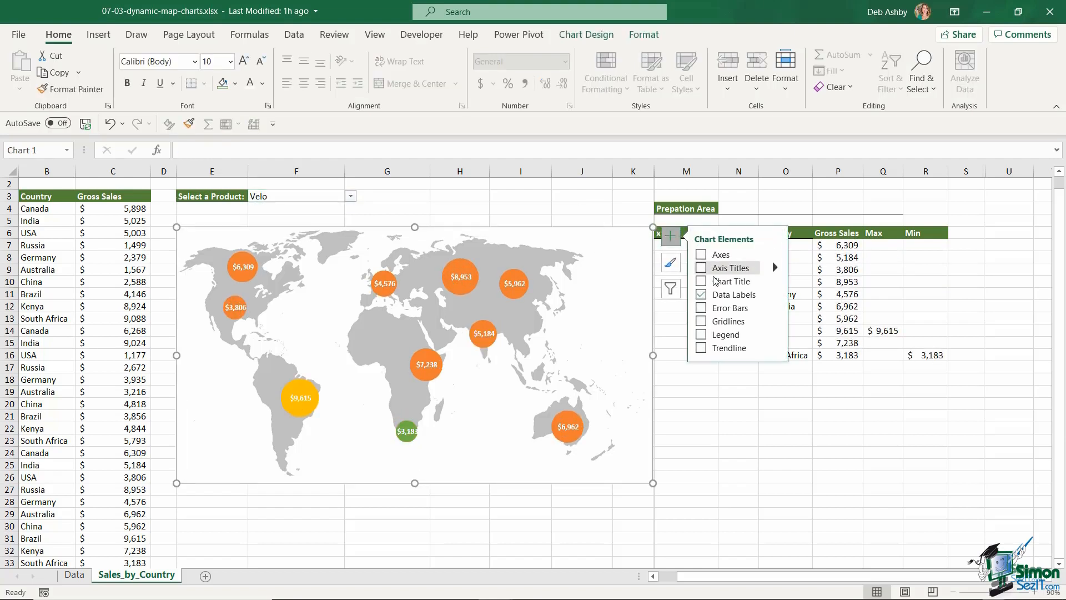
left_click(701, 282)
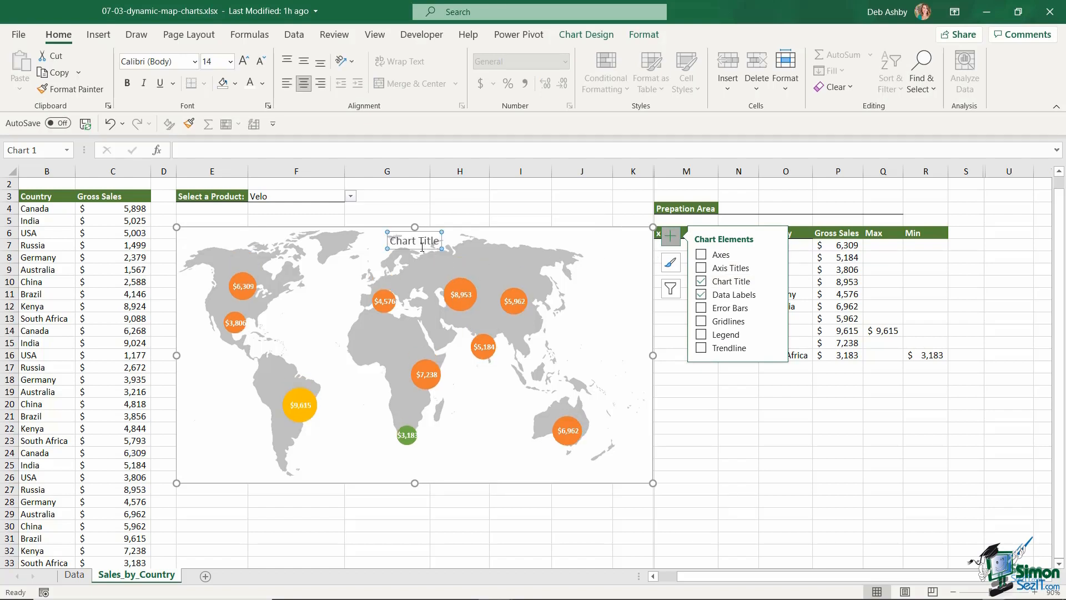
left_click_drag(418, 248, 413, 474)
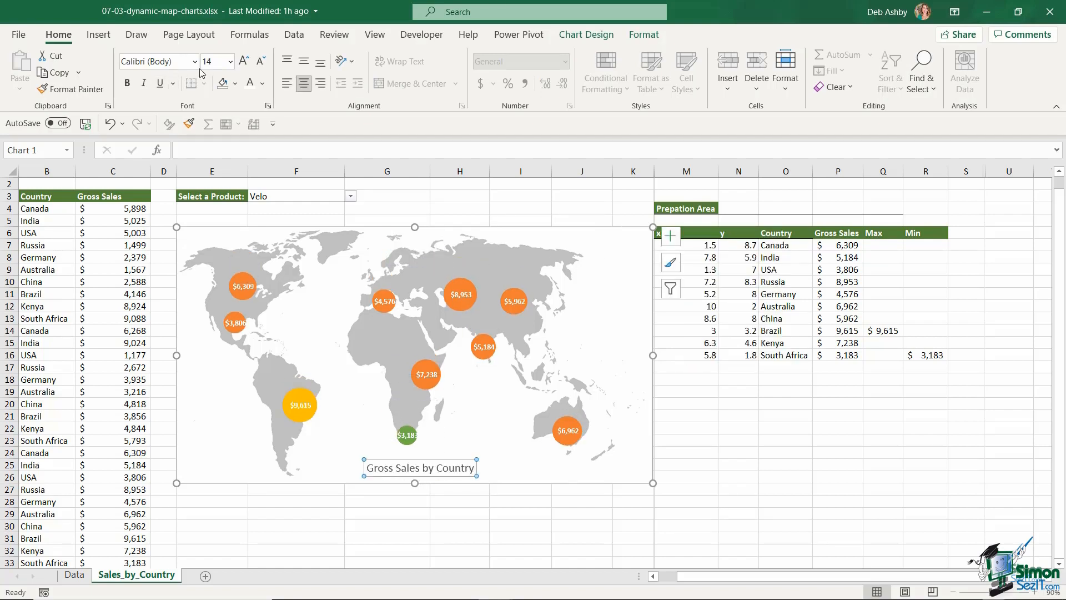
left_click(194, 61)
left_click(170, 160)
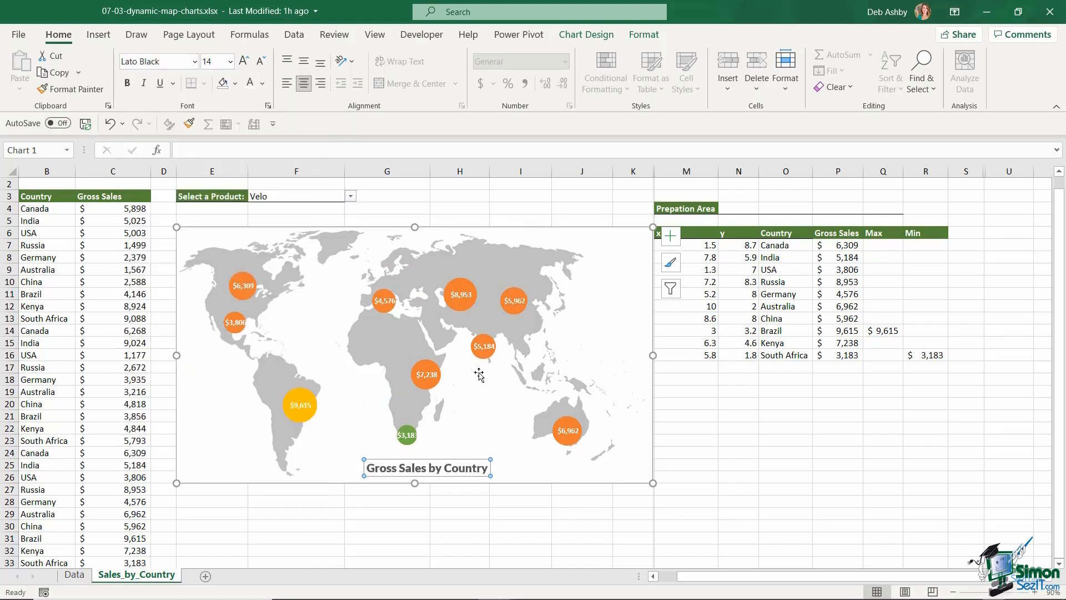
Remove the outline around the map chart's chart area by setting it to No Outline.
left_click(584, 240)
left_click(649, 36)
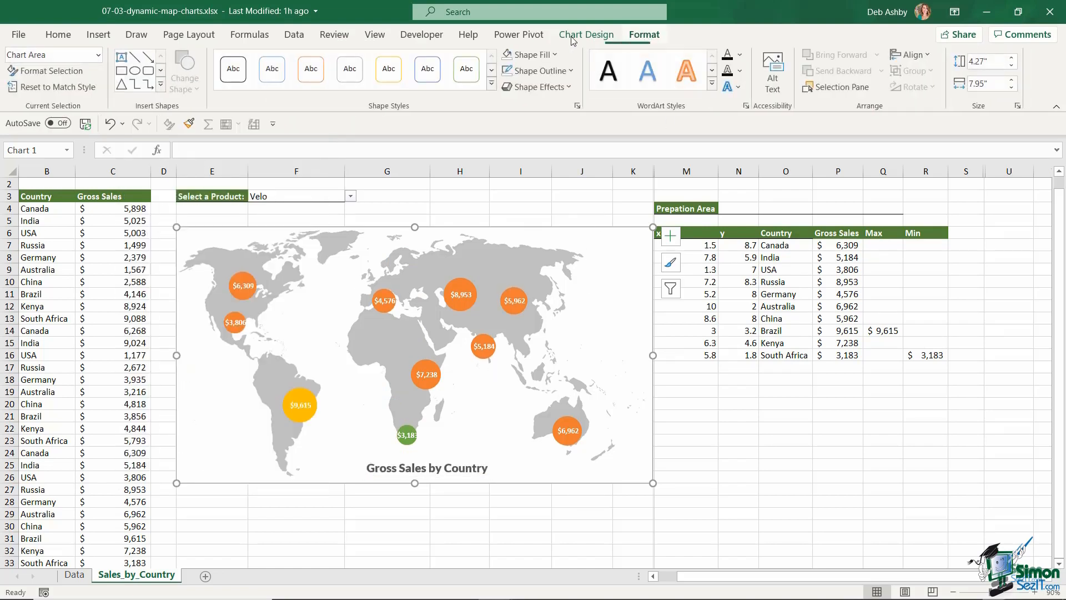
left_click(564, 74)
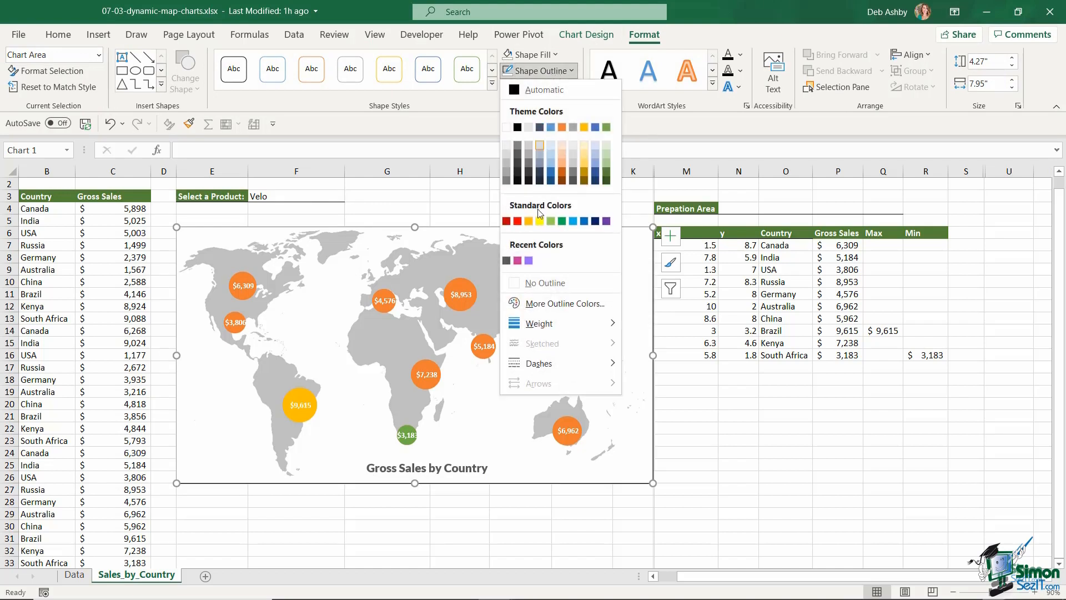
left_click(524, 279)
left_click(820, 439)
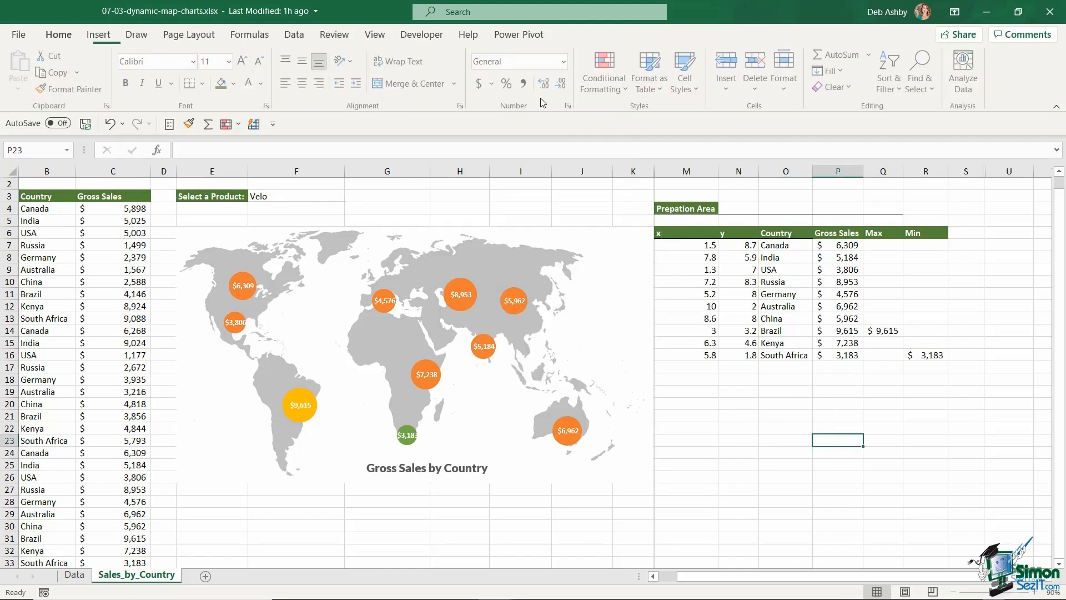
Hide the gridlines on the Sales_by_Country worksheet.
left_click(374, 34)
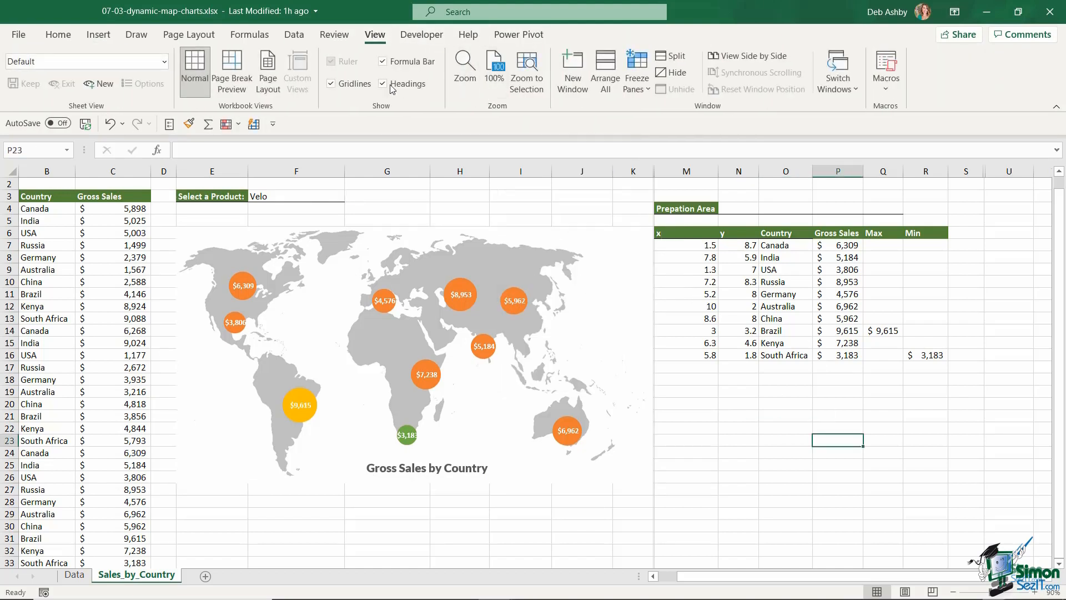
left_click(331, 84)
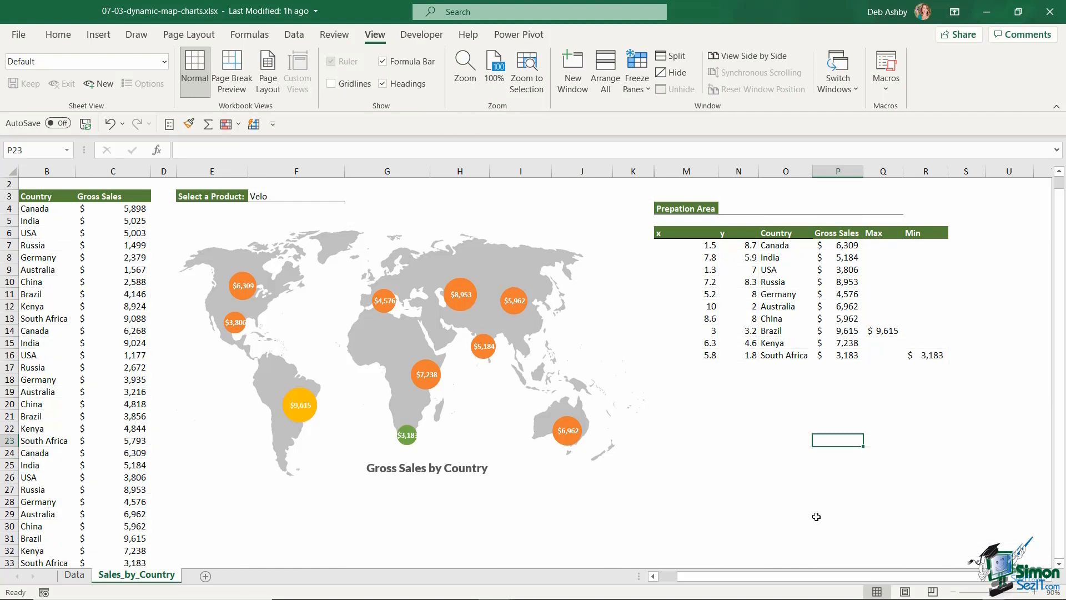
left_click(795, 476)
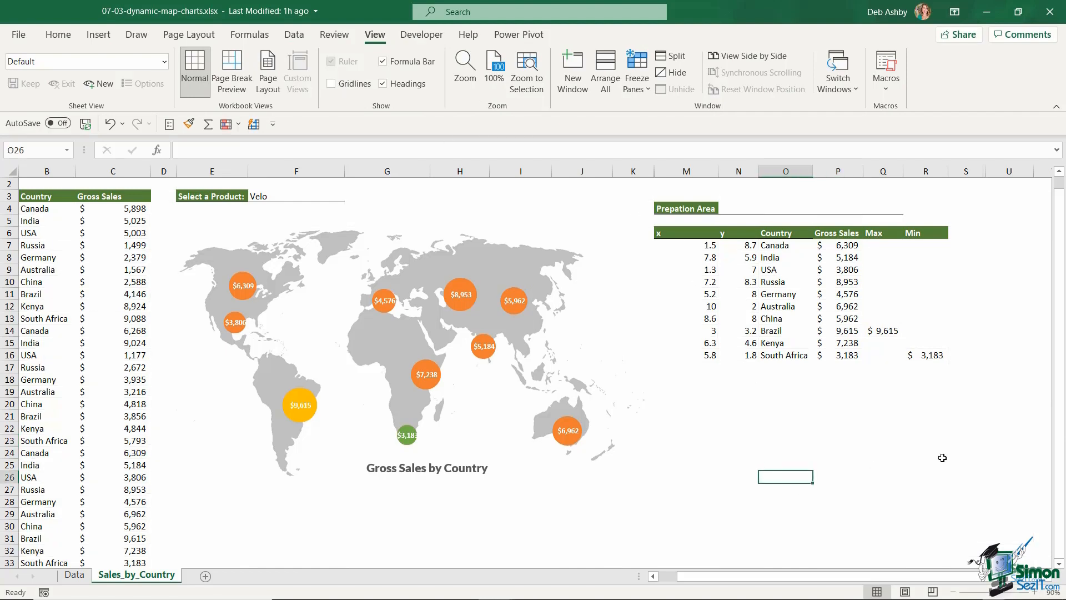